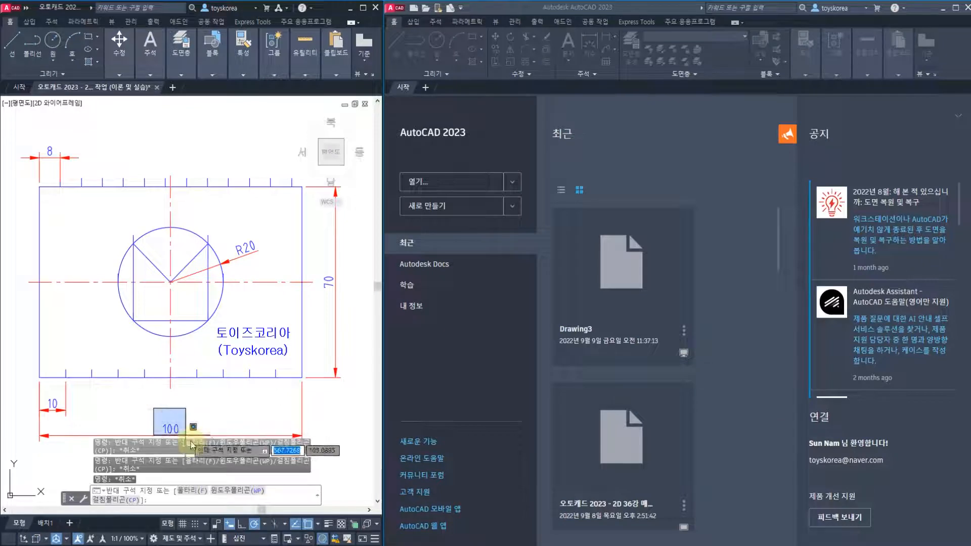
Close the command line window in the reference drawing
{"action": "key", "text": "Escape"}
{"action": "left_click", "coordinate": [72, 500]}
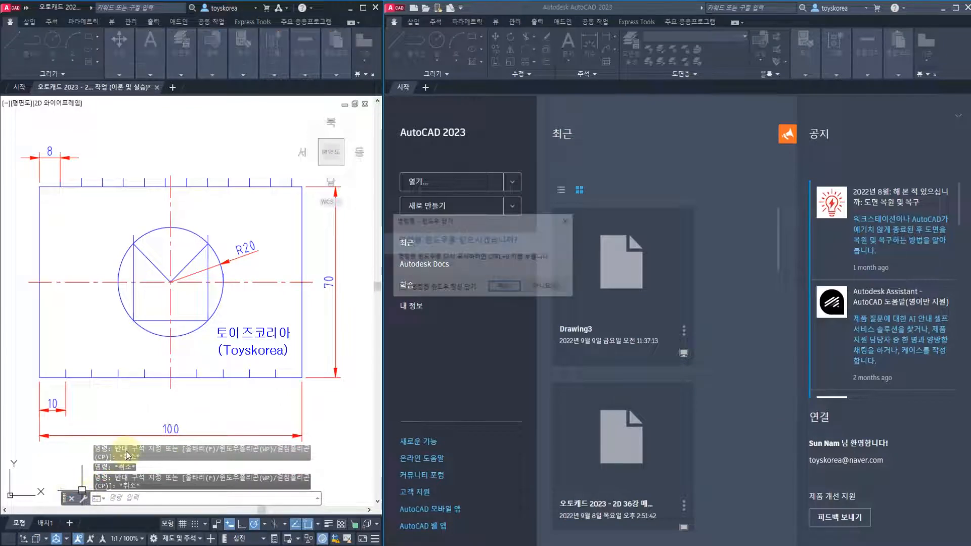
{"action": "left_click", "coordinate": [503, 285]}
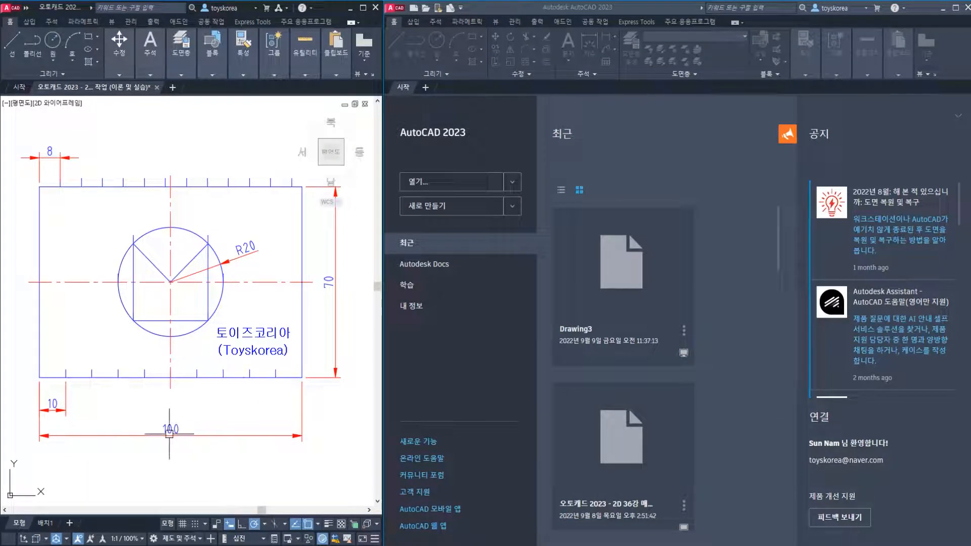
Examine the overall width dimension, the four outline lines and the R20 circle in the reference drawing
{"action": "left_click", "coordinate": [193, 443]}
{"action": "left_click", "coordinate": [153, 414]}
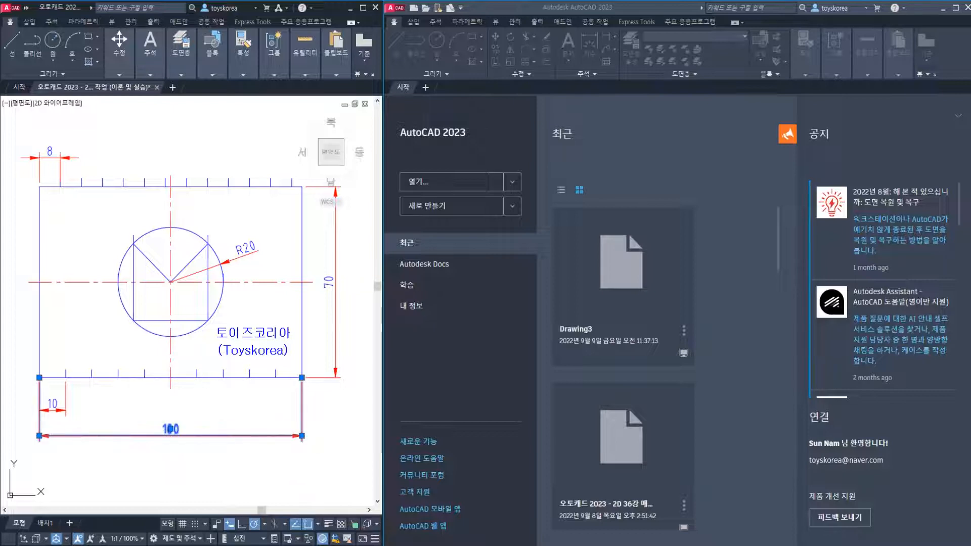
{"action": "key", "text": "Escape"}
{"action": "left_click", "coordinate": [303, 258]}
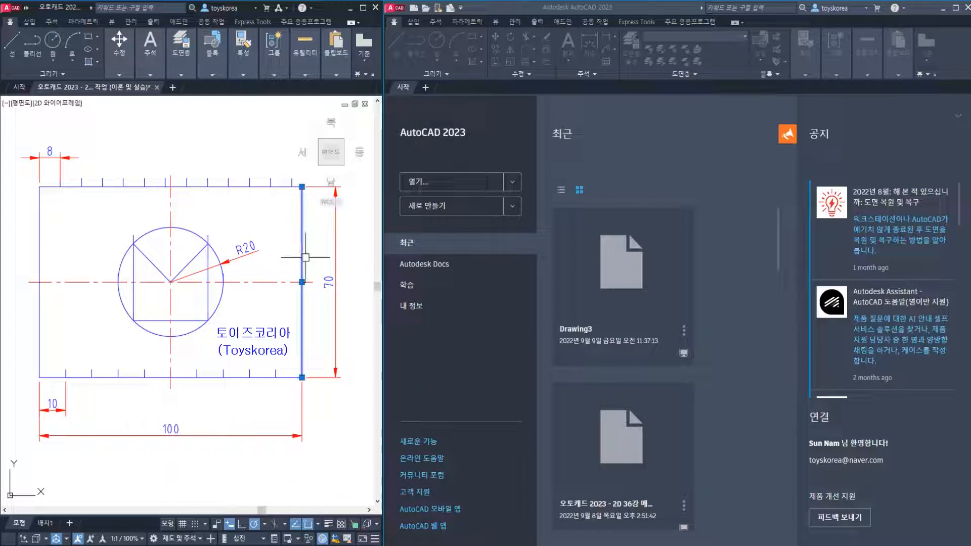
{"action": "left_click", "coordinate": [253, 187]}
{"action": "left_click", "coordinate": [40, 273]}
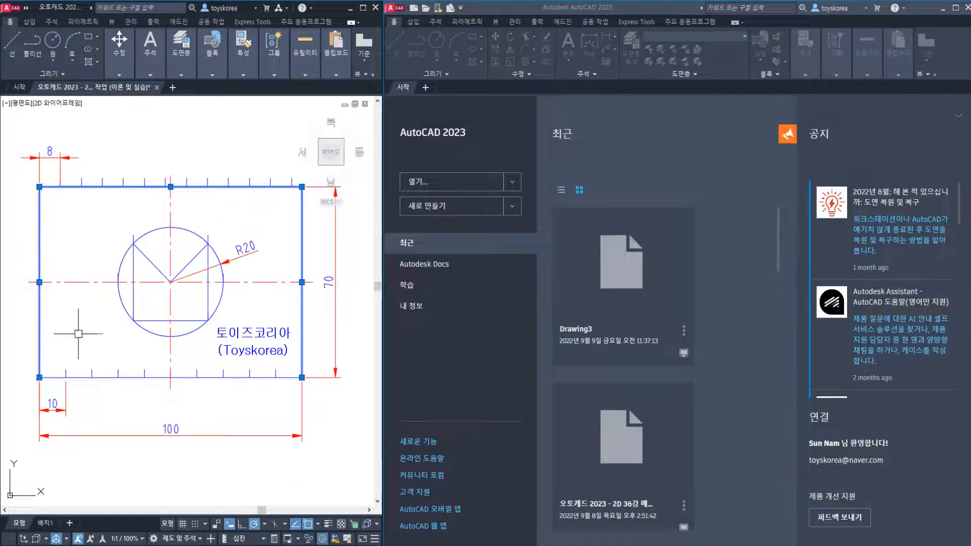
{"action": "left_click", "coordinate": [128, 379]}
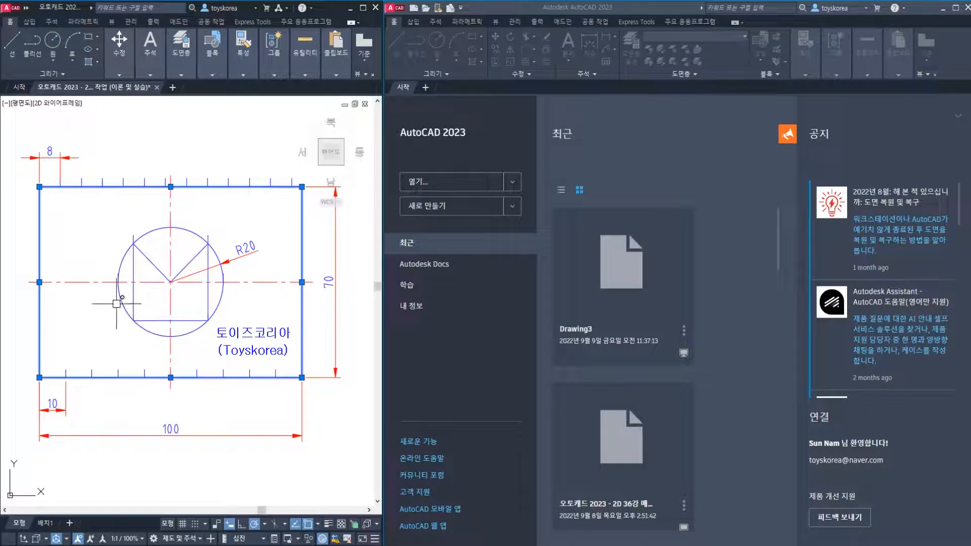
{"action": "left_click", "coordinate": [222, 297]}
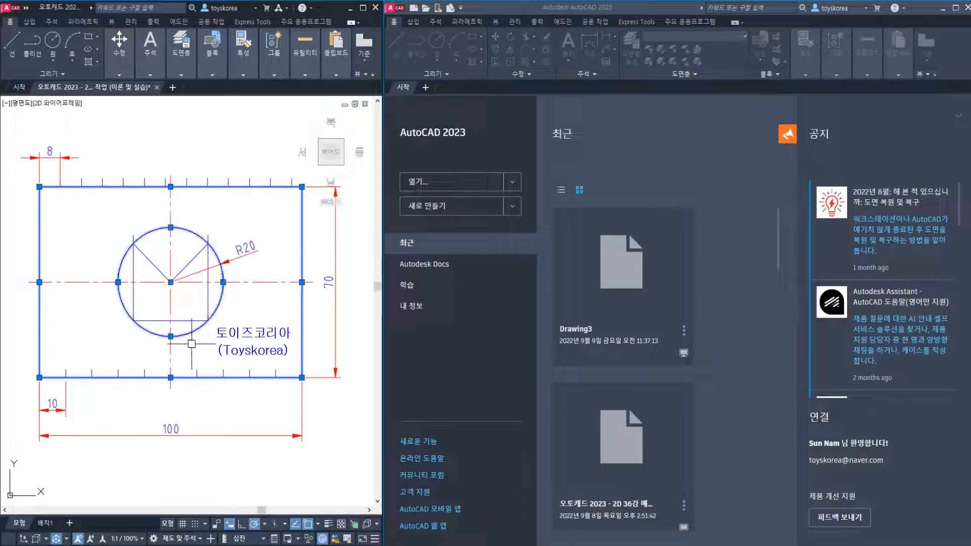
{"action": "key", "text": "Escape"}
{"action": "left_click", "coordinate": [20, 357]}
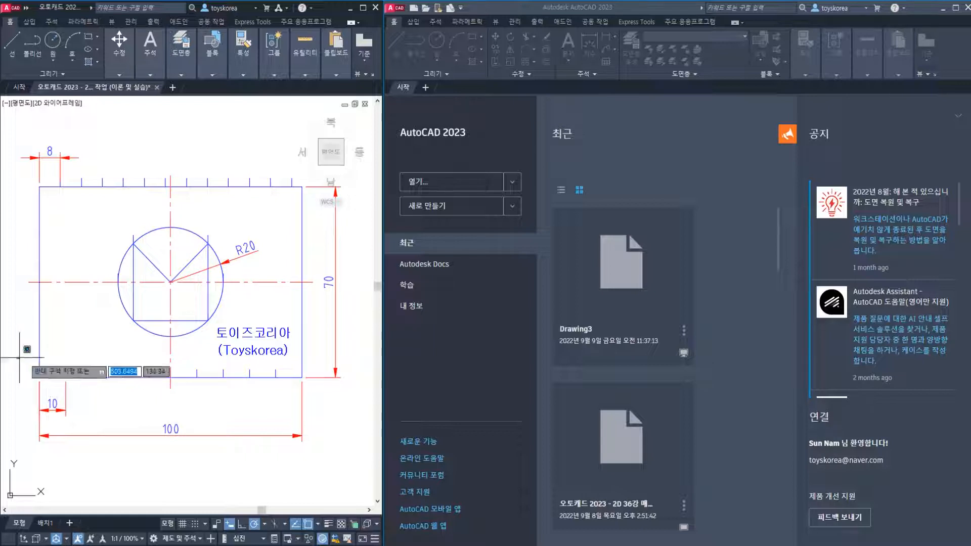
{"action": "key", "text": "Escape"}
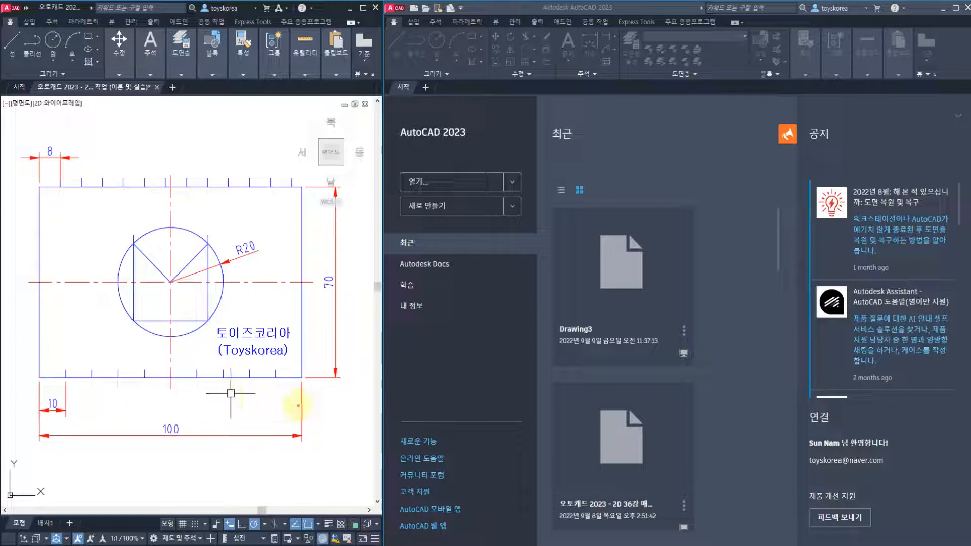
{"action": "mouse_move", "coordinate": [298, 405]}
{"action": "left_mouse_down"}
{"action": "mouse_move", "coordinate": [69, 405]}
{"action": "mouse_move", "coordinate": [31, 349]}
{"action": "mouse_move", "coordinate": [244, 350]}
{"action": "mouse_move", "coordinate": [245, 363]}
{"action": "left_mouse_up"}
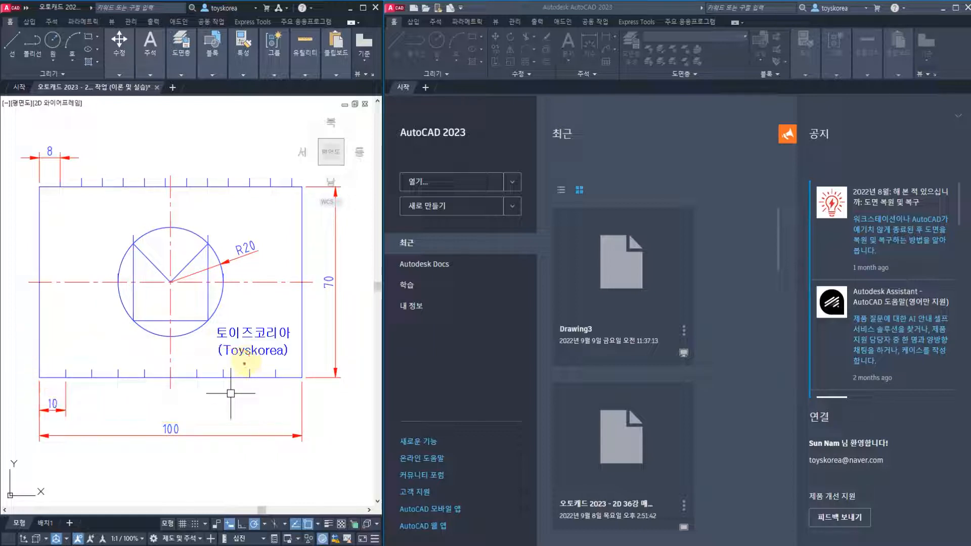
{"action": "left_click_drag", "start_coordinate": [310, 386], "coordinate": [132, 390]}
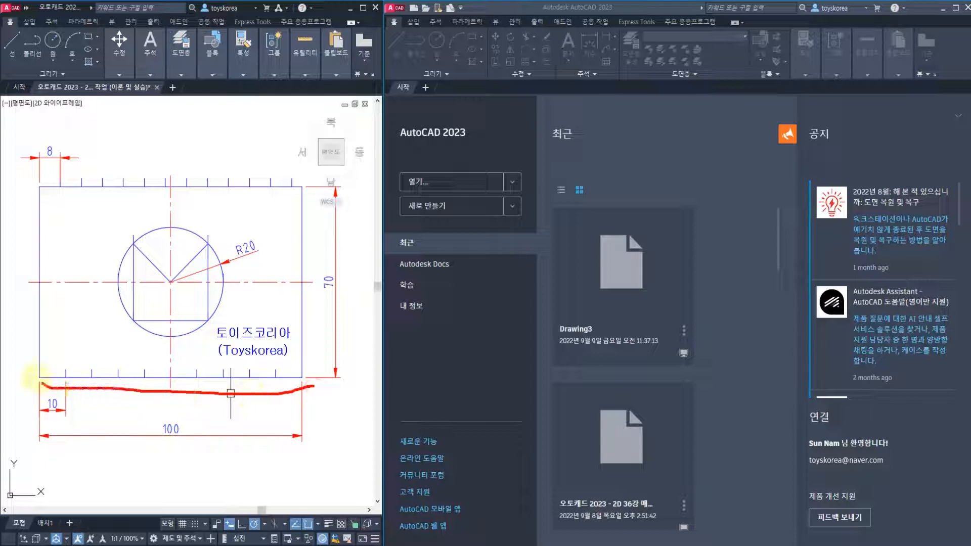
{"action": "mouse_move", "coordinate": [40, 385]}
{"action": "left_mouse_down"}
{"action": "mouse_move", "coordinate": [134, 361]}
{"action": "mouse_move", "coordinate": [306, 362]}
{"action": "left_mouse_up"}
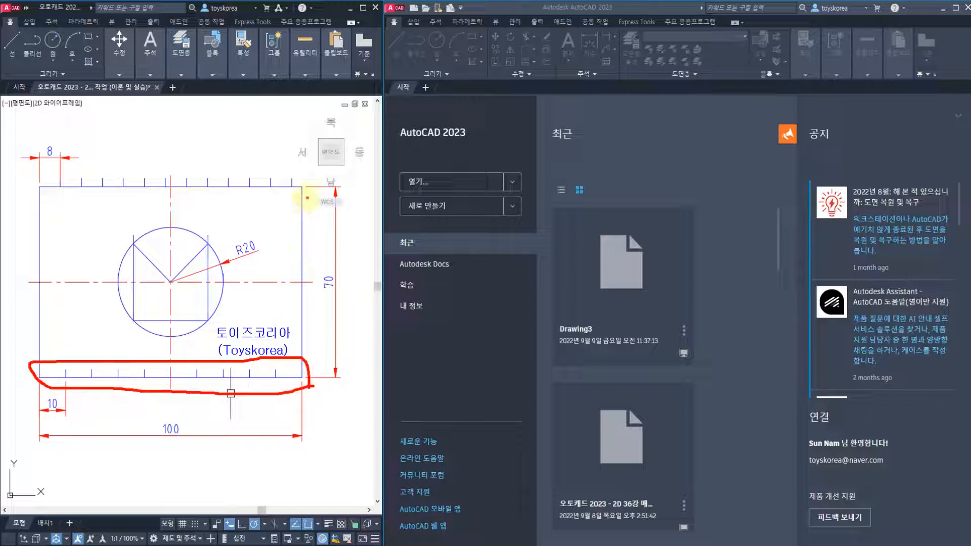
{"action": "mouse_move", "coordinate": [308, 199]}
{"action": "left_mouse_down"}
{"action": "mouse_move", "coordinate": [151, 213]}
{"action": "mouse_move", "coordinate": [30, 200]}
{"action": "mouse_move", "coordinate": [49, 170]}
{"action": "mouse_move", "coordinate": [169, 160]}
{"action": "mouse_move", "coordinate": [299, 168]}
{"action": "left_mouse_up"}
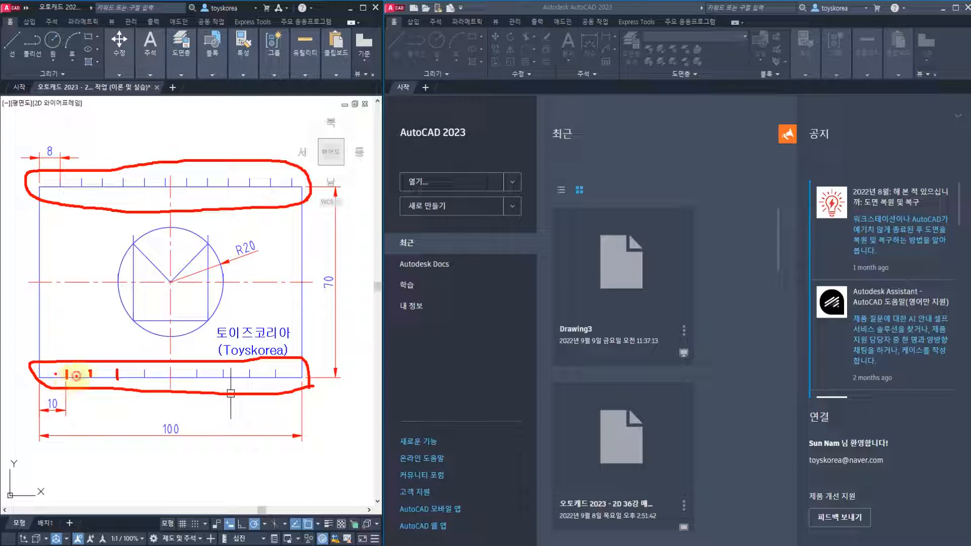
{"action": "left_click", "coordinate": [76, 377]}
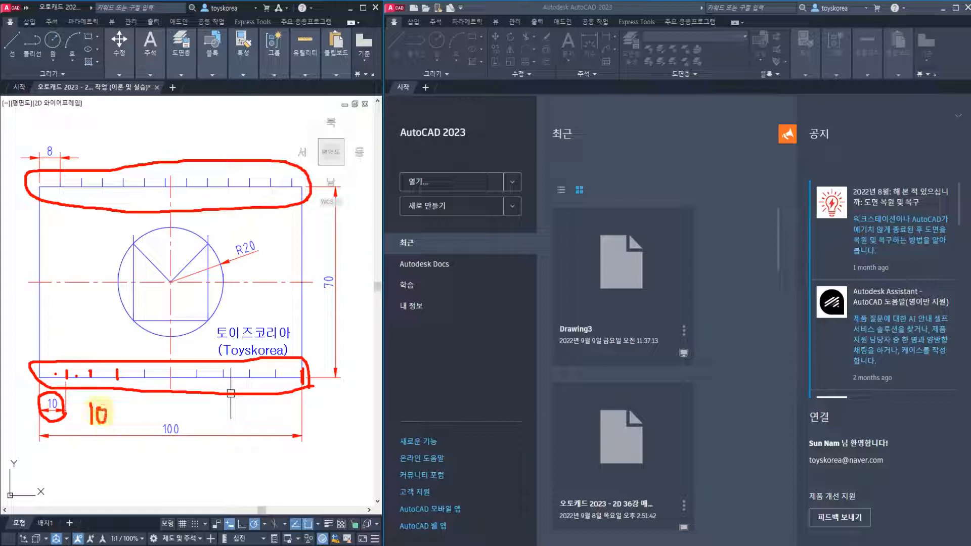
{"action": "left_click_drag", "start_coordinate": [112, 429], "coordinate": [87, 398]}
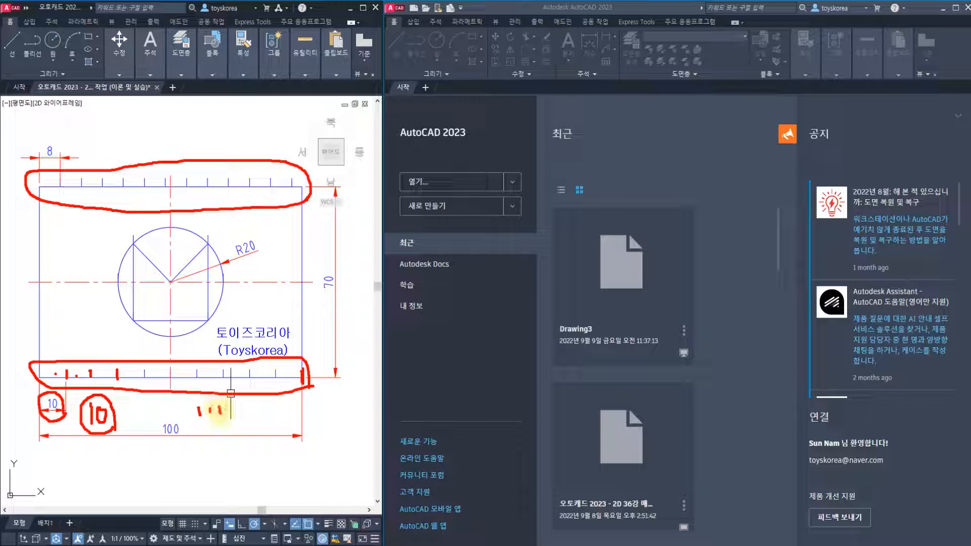
{"action": "left_click_drag", "start_coordinate": [58, 158], "coordinate": [37, 143]}
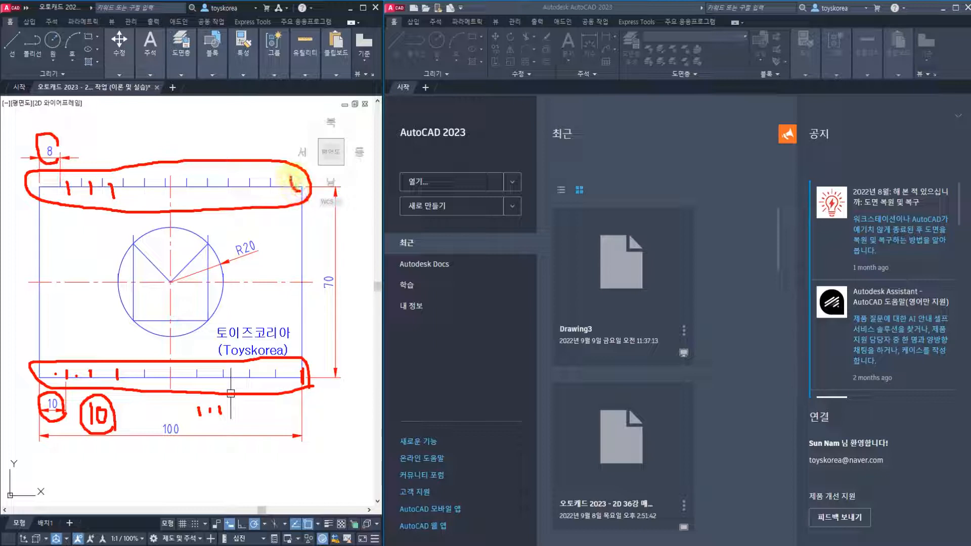
{"action": "mouse_move", "coordinate": [182, 419]}
{"action": "left_mouse_down"}
{"action": "mouse_move", "coordinate": [143, 446]}
{"action": "mouse_move", "coordinate": [185, 420]}
{"action": "left_mouse_up"}
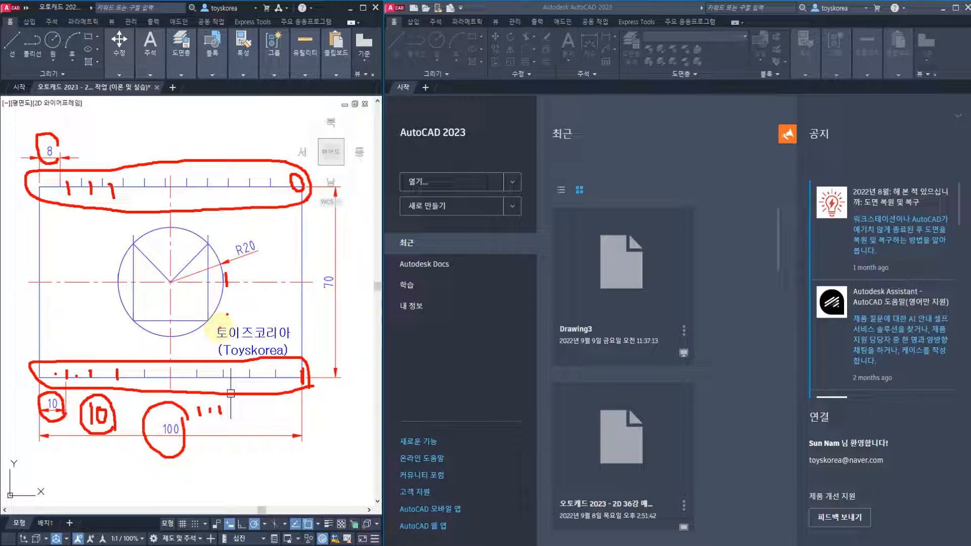
Show the command line in the second AutoCAD window and create a new drawing from the 001.dwt template
{"action": "left_click", "coordinate": [546, 9]}
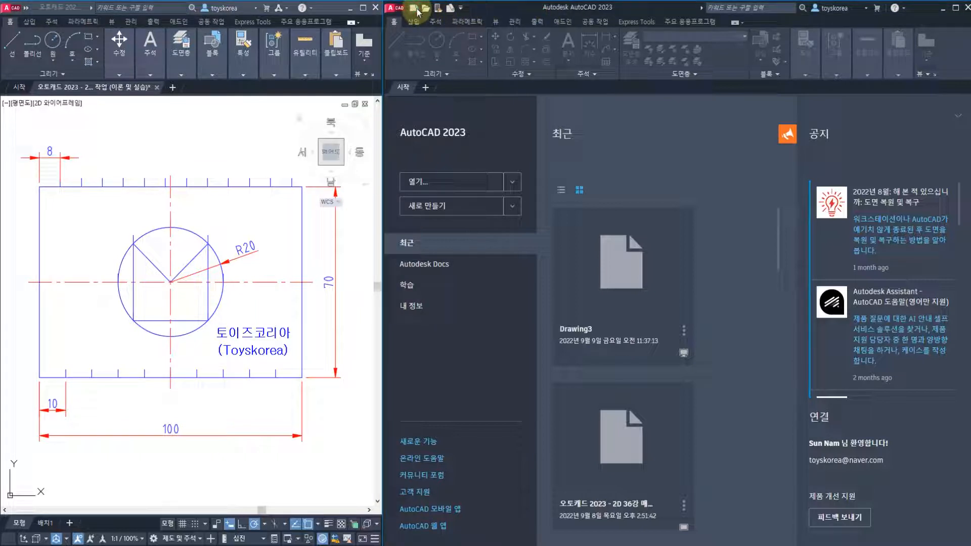
{"action": "key", "text": "ctrl+9"}
{"action": "key", "text": "ctrl+n"}
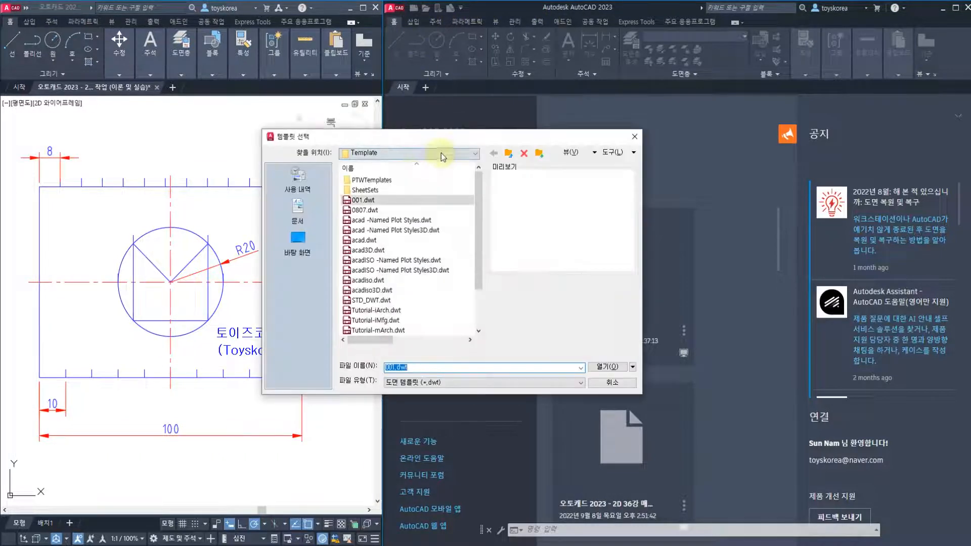
{"action": "left_click", "coordinate": [363, 201]}
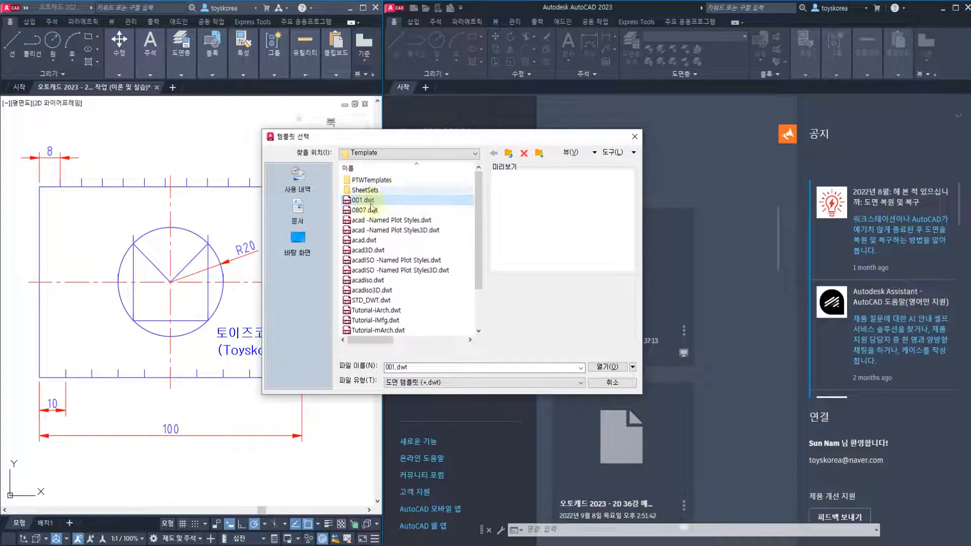
{"action": "left_click", "coordinate": [603, 370]}
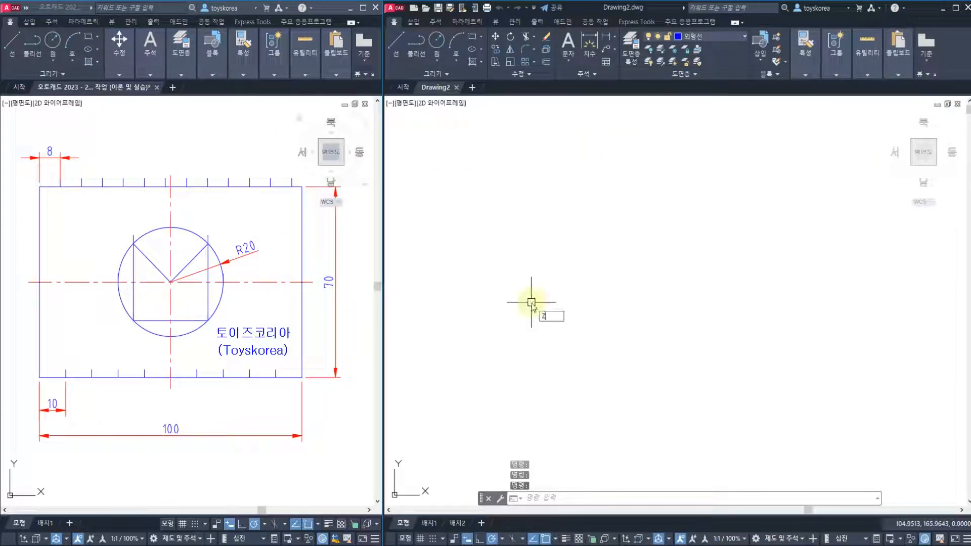
{"action": "key", "text": "Return"}
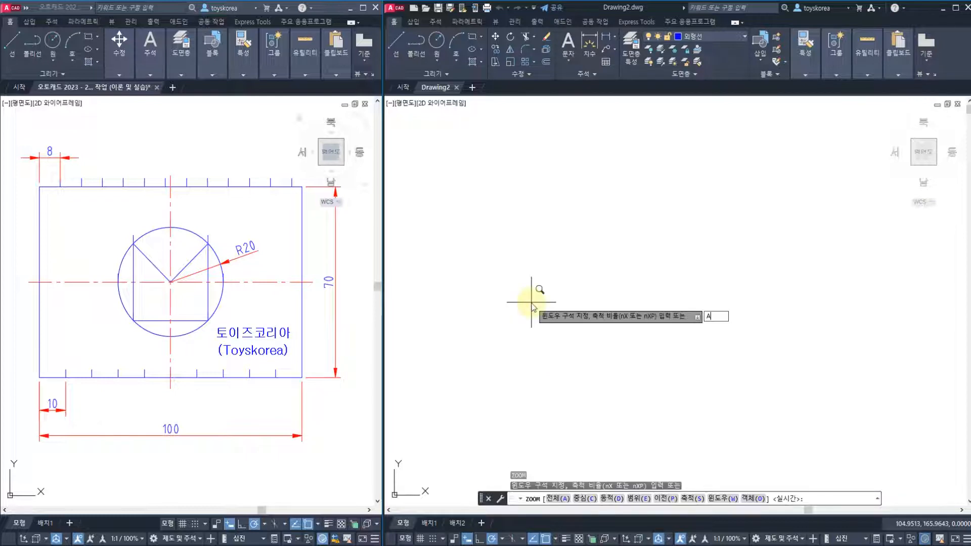
{"action": "key", "text": "Return"}
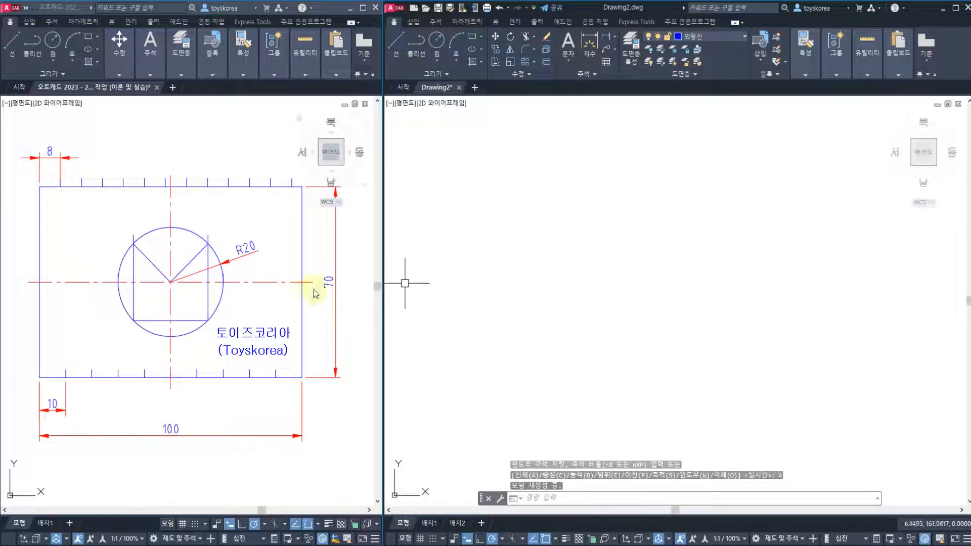
Highlight the four outline lines of the reference drawing to identify the rectangle
{"action": "left_click", "coordinate": [296, 305]}
{"action": "left_click", "coordinate": [39, 340]}
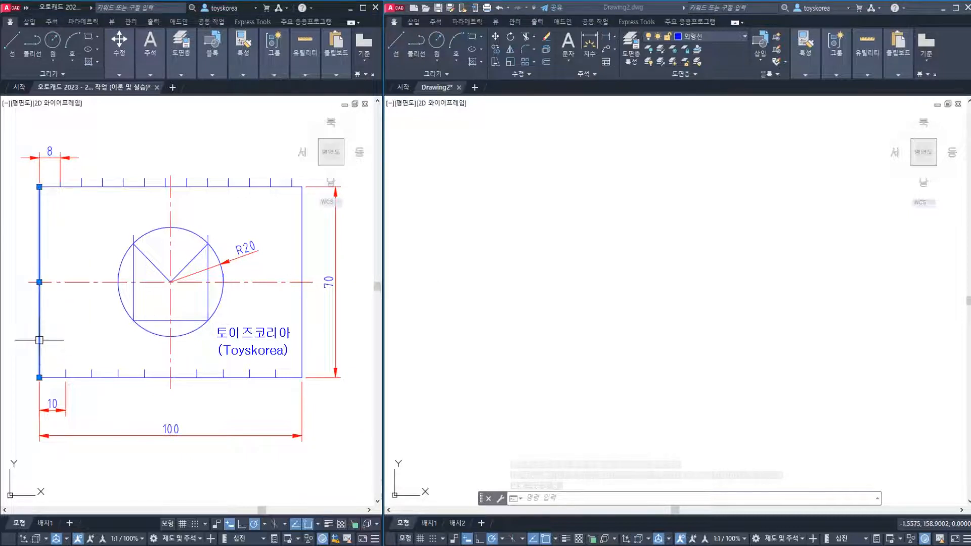
{"action": "left_click", "coordinate": [53, 378]}
{"action": "left_click", "coordinate": [160, 185]}
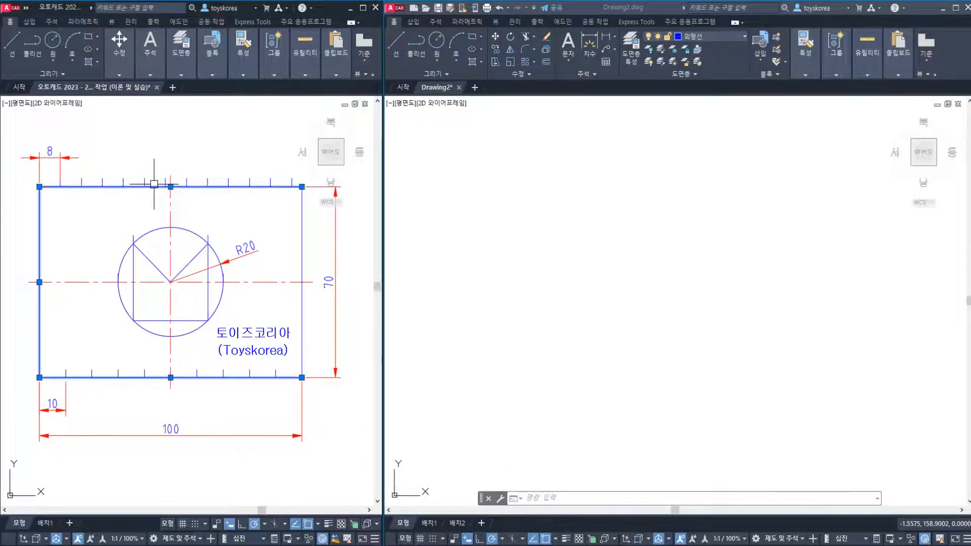
{"action": "left_click", "coordinate": [303, 217]}
Draw a rectangle 100 wide and 70 high in the new drawing
{"action": "left_click", "coordinate": [523, 278]}
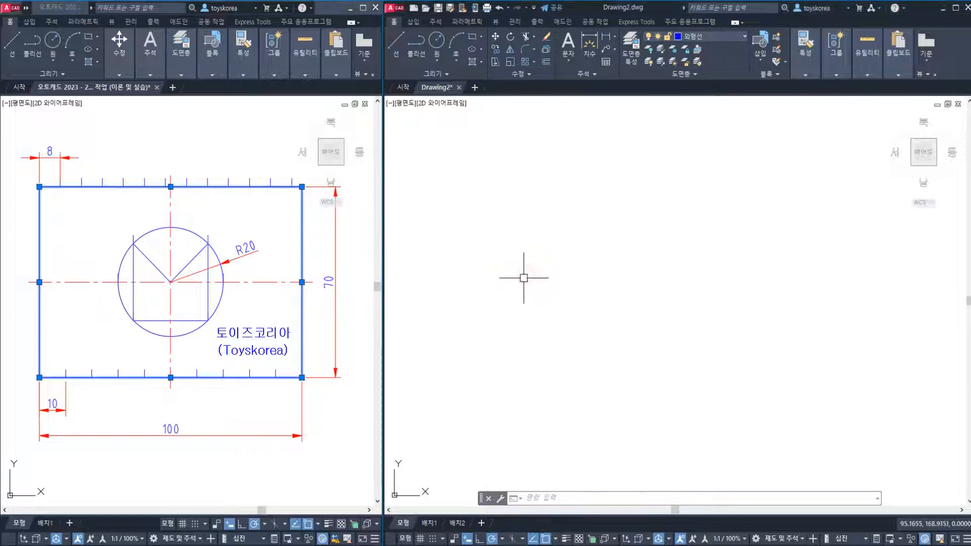
{"action": "left_click", "coordinate": [513, 299]}
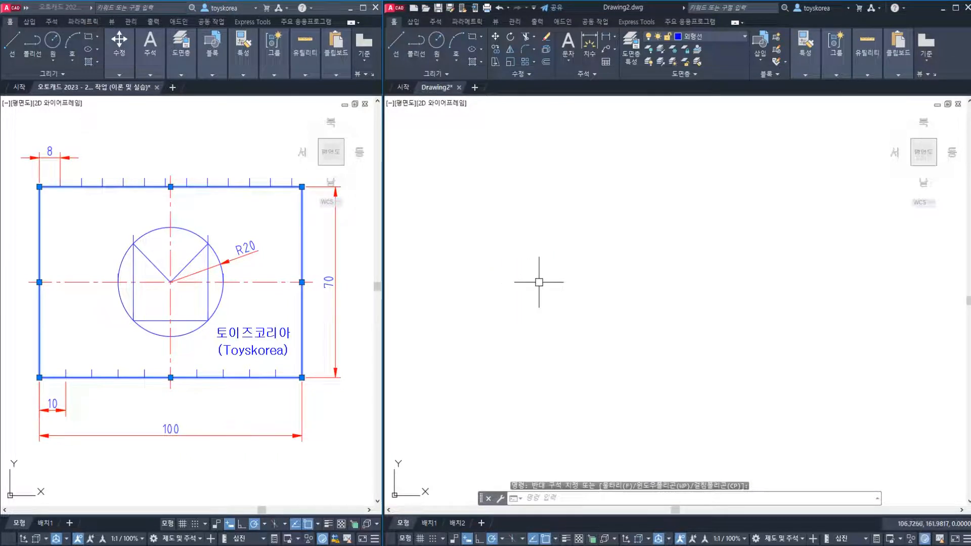
{"action": "type", "text": "REC"}
{"action": "key", "text": "Return"}
{"action": "left_click", "coordinate": [509, 362]}
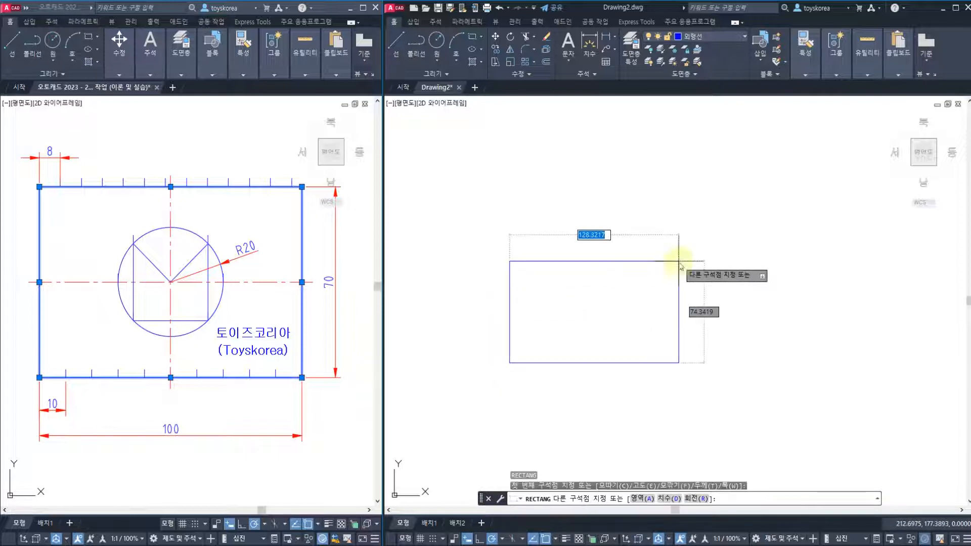
{"action": "type", "text": "100"}
{"action": "key", "text": "Tab"}
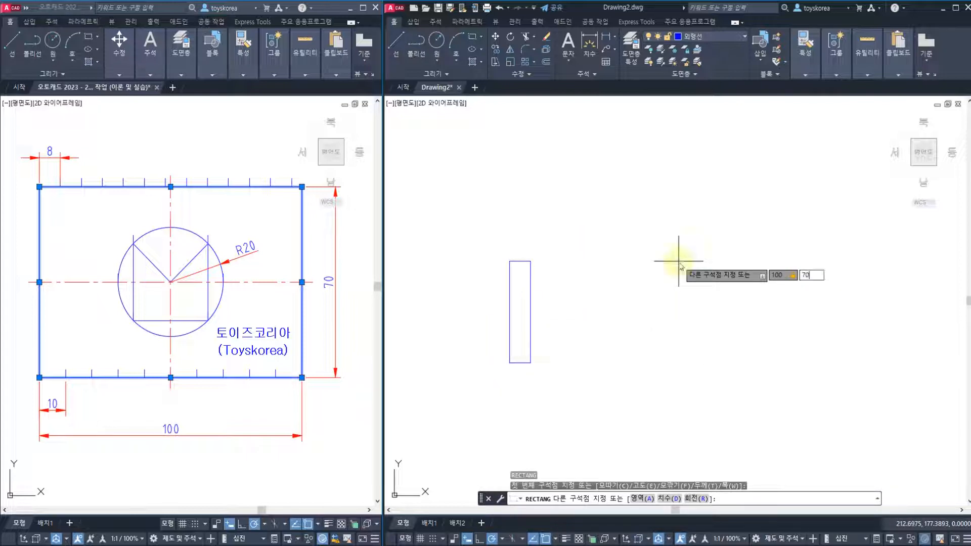
{"action": "type", "text": "70"}
{"action": "key", "text": "Return"}
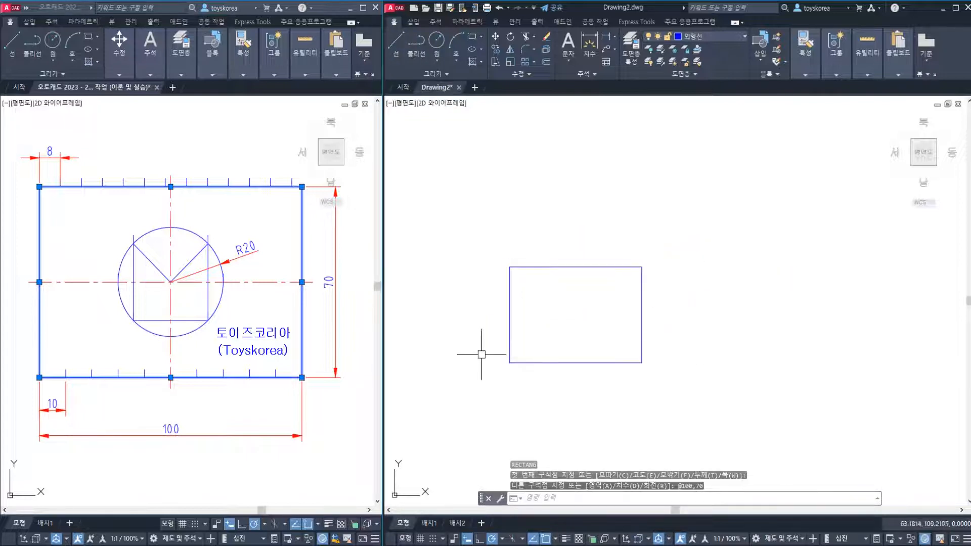
Check whether the new rectangle's sides are selected together as a single object
{"action": "scroll", "coordinate": [506, 351], "scroll_direction": "up", "scroll_amount": 4}
{"action": "middle_click_drag", "start_coordinate": [605, 338], "coordinate": [563, 370]}
{"action": "left_click", "coordinate": [556, 399]}
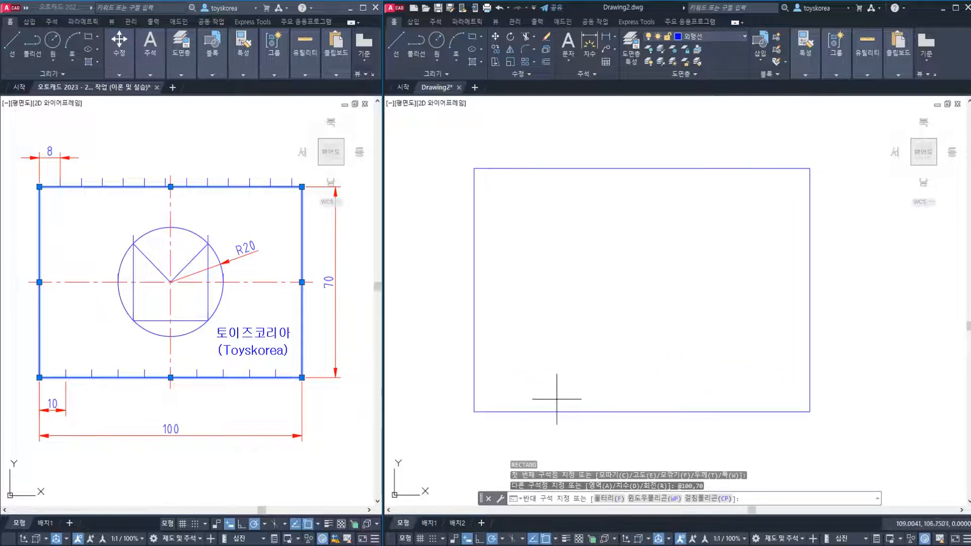
{"action": "left_click", "coordinate": [528, 427]}
{"action": "key", "text": "Escape"}
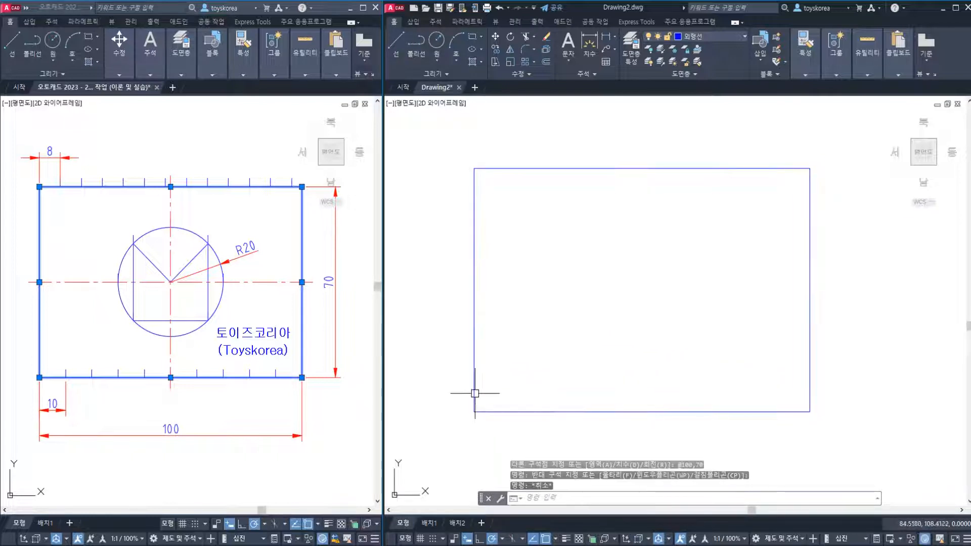
{"action": "left_click", "coordinate": [476, 394]}
{"action": "key", "text": "Escape"}
{"action": "left_click", "coordinate": [473, 382]}
{"action": "key", "text": "Escape"}
{"action": "left_click", "coordinate": [474, 383]}
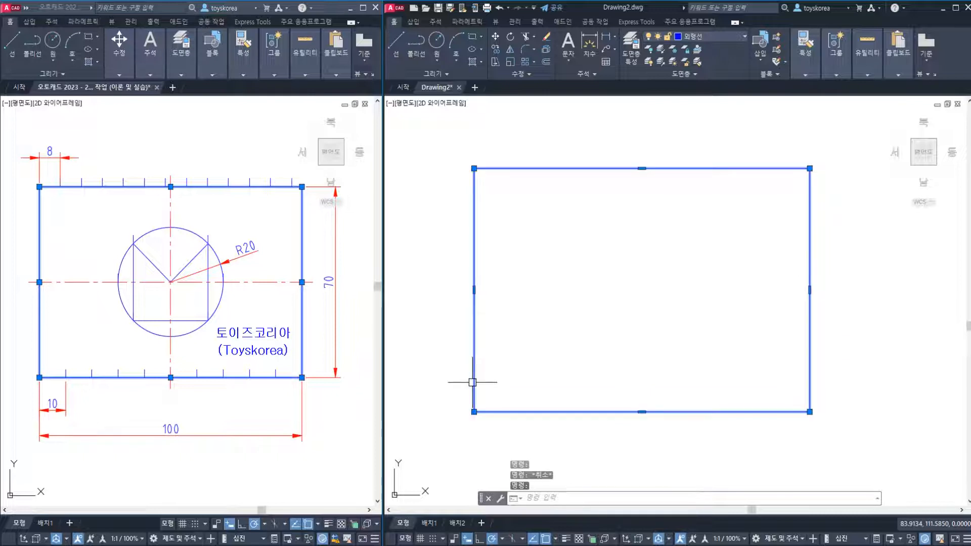
{"action": "key", "text": "Escape"}
Explode the 100 by 70 rectangle into separate lines
{"action": "left_click", "coordinate": [474, 384]}
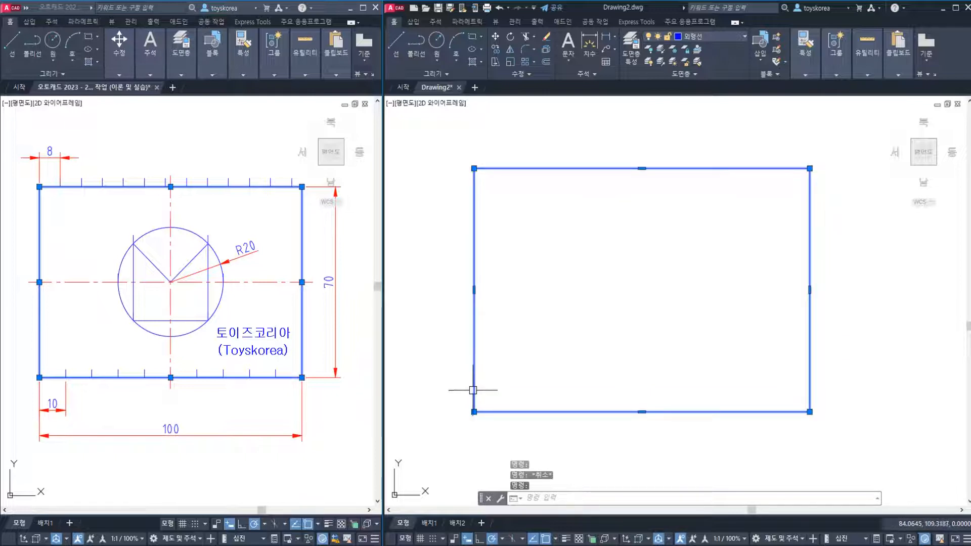
{"action": "type", "text": "X"}
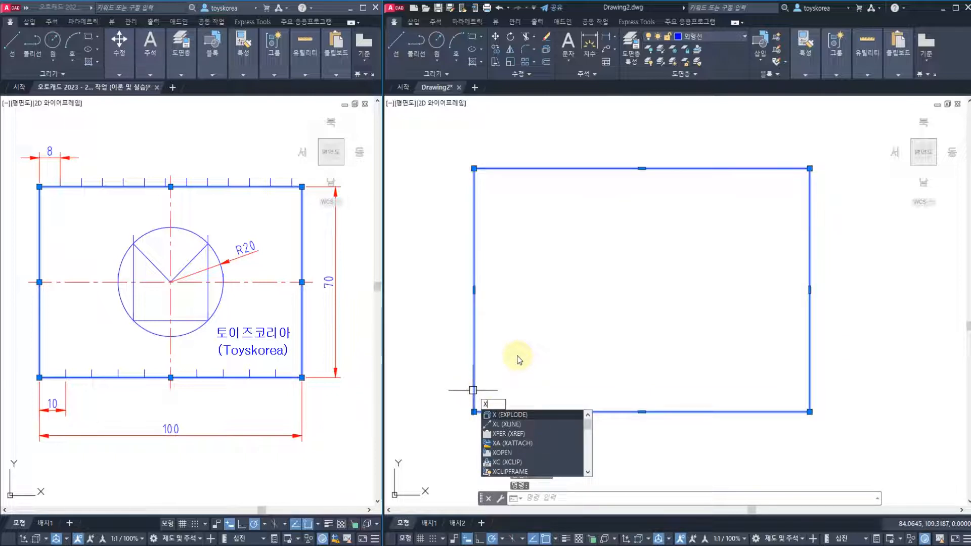
{"action": "key", "text": "Return"}
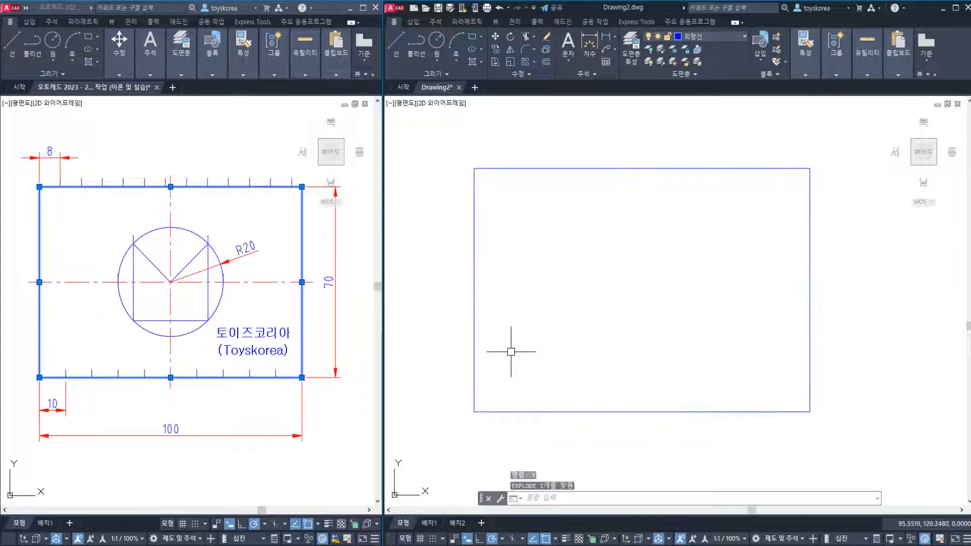
{"action": "left_click", "coordinate": [498, 353]}
{"action": "left_click", "coordinate": [461, 352]}
{"action": "key", "text": "Escape"}
{"action": "middle_click_drag", "start_coordinate": [471, 361], "coordinate": [459, 319]}
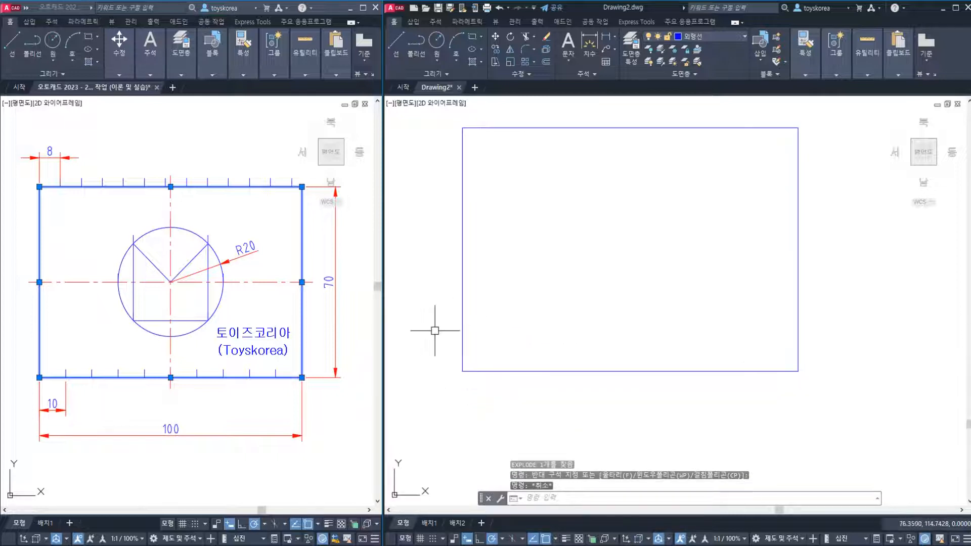
Following the reference's tick spacing, offset the new rectangle's left side inward by 10 twice in succession
{"action": "left_click", "coordinate": [258, 315]}
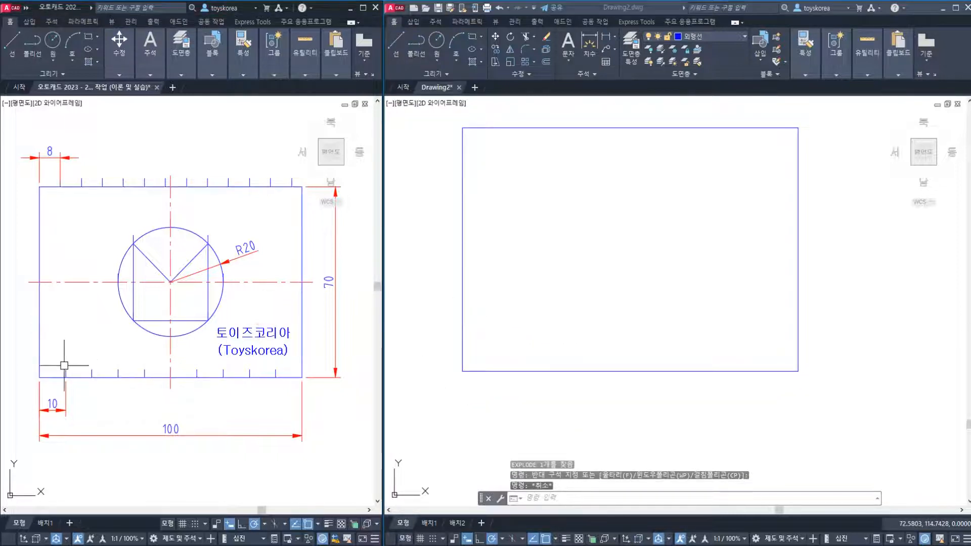
{"action": "scroll", "coordinate": [63, 367], "scroll_direction": "up", "scroll_amount": 4}
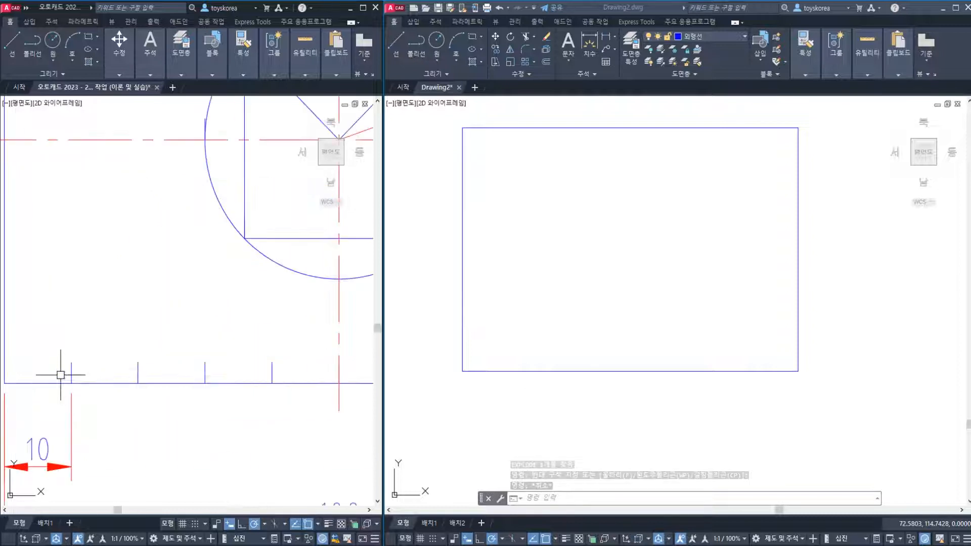
{"action": "scroll", "coordinate": [71, 366], "scroll_direction": "down", "scroll_amount": 2}
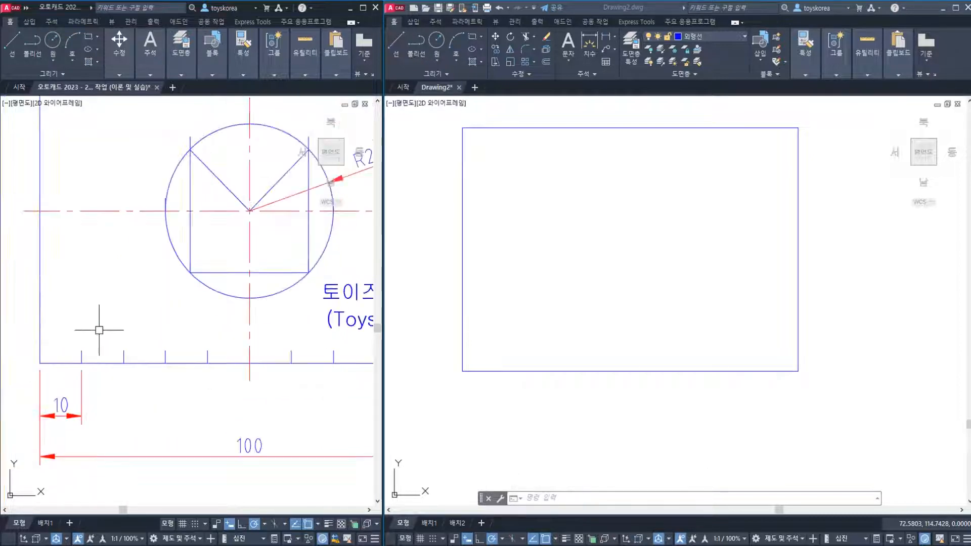
{"action": "scroll", "coordinate": [82, 347], "scroll_direction": "down", "scroll_amount": 2}
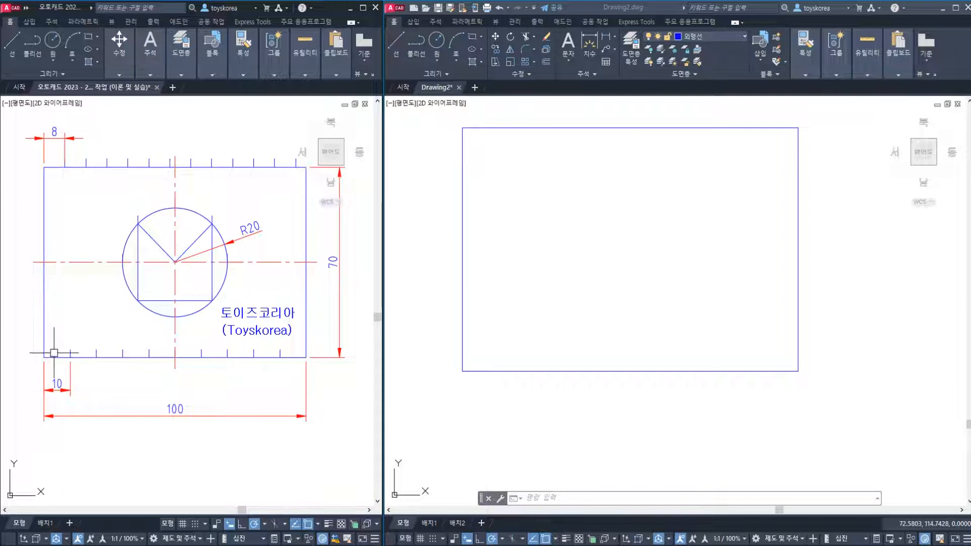
{"action": "left_click", "coordinate": [472, 330]}
{"action": "key", "text": "Escape"}
{"action": "key", "text": "Escape"}
{"action": "middle_click_drag", "start_coordinate": [472, 325], "coordinate": [458, 326]}
{"action": "type", "text": "o"}
{"action": "key", "text": "Return"}
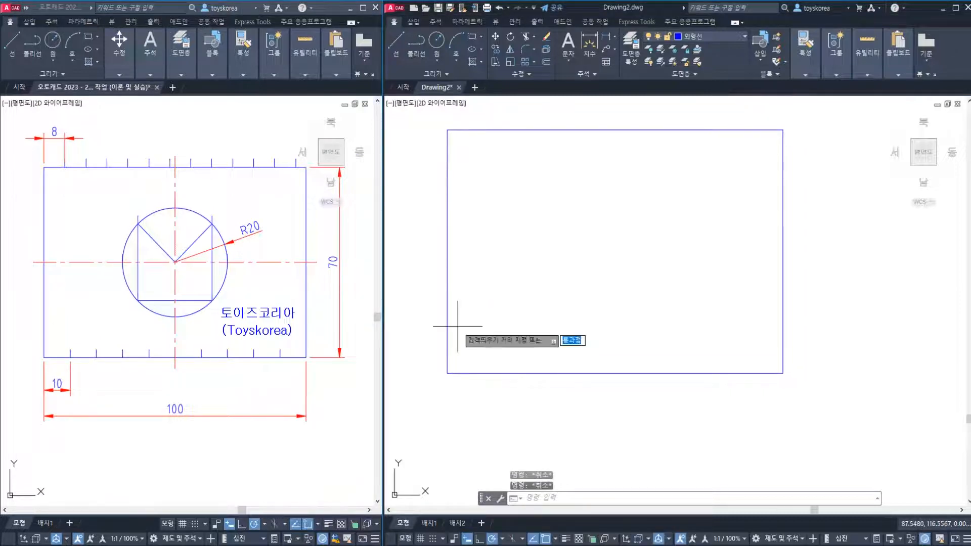
{"action": "type", "text": "10"}
{"action": "key", "text": "Return"}
{"action": "left_click", "coordinate": [446, 337]}
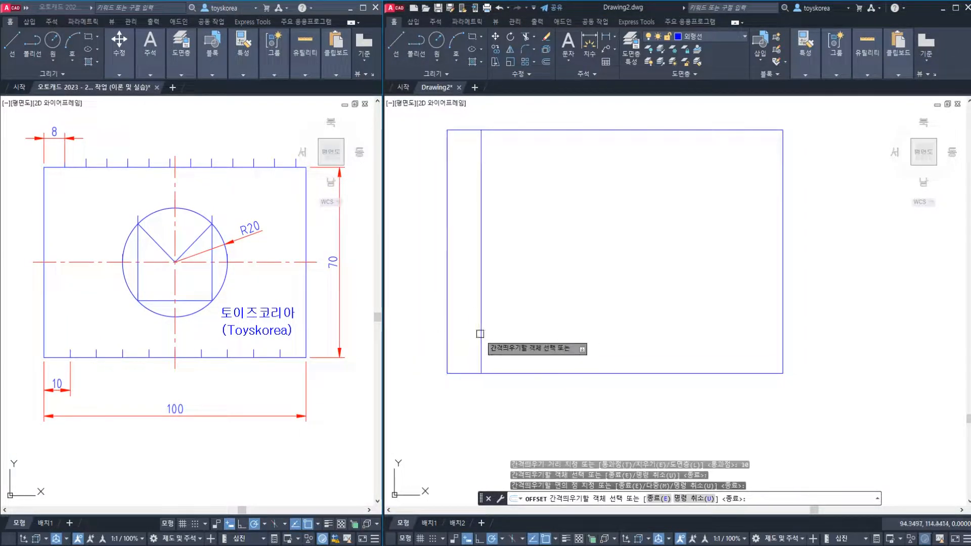
{"action": "left_click", "coordinate": [480, 334]}
{"action": "left_click", "coordinate": [481, 334]}
{"action": "left_click", "coordinate": [506, 331]}
{"action": "key", "text": "Escape"}
{"action": "key", "text": "Escape"}
Erase the two vertical offset lines inside the rectangle
{"action": "left_click", "coordinate": [546, 330]}
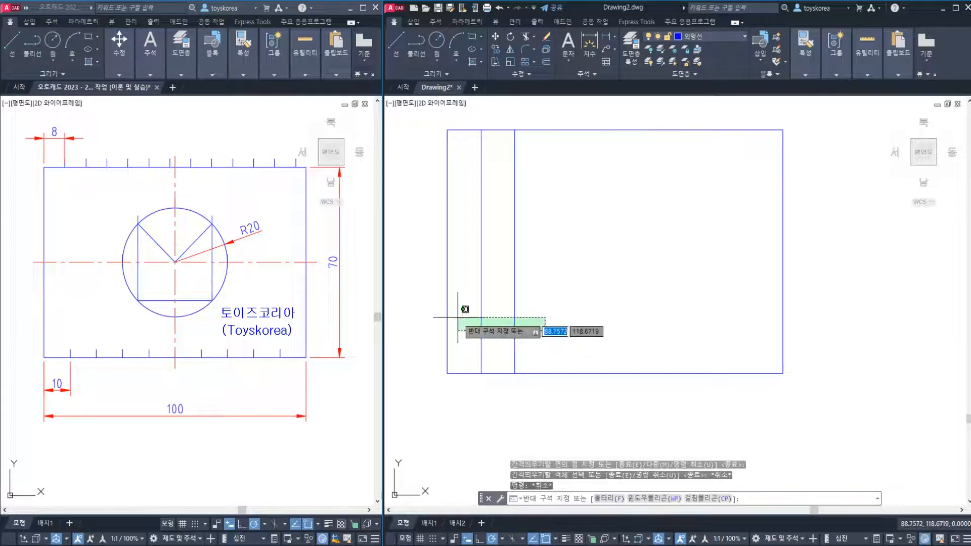
{"action": "left_click", "coordinate": [458, 317]}
{"action": "key", "text": "Escape"}
{"action": "key", "text": "Escape"}
{"action": "left_click", "coordinate": [539, 360]}
{"action": "left_click", "coordinate": [470, 349]}
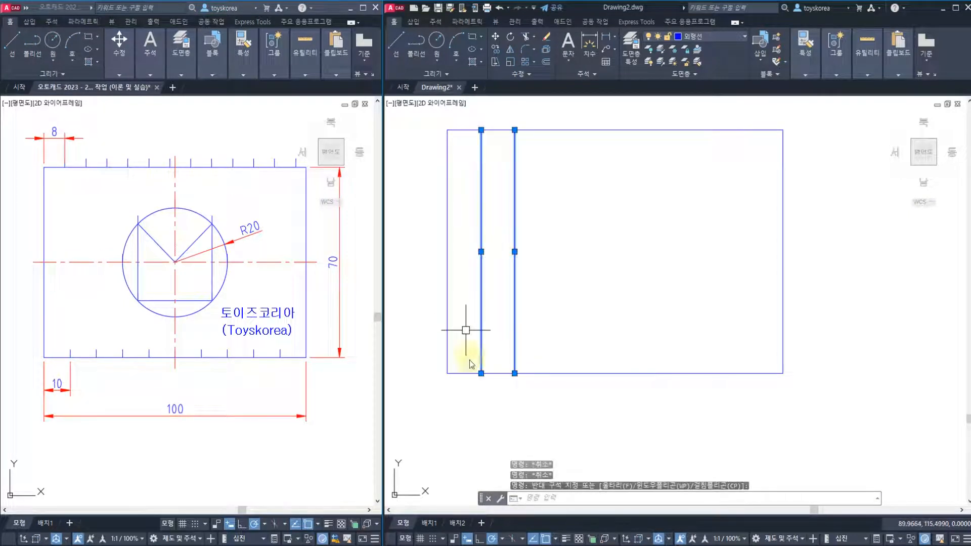
{"action": "type", "text": "e"}
{"action": "key", "text": "Return"}
{"action": "left_click", "coordinate": [462, 373]}
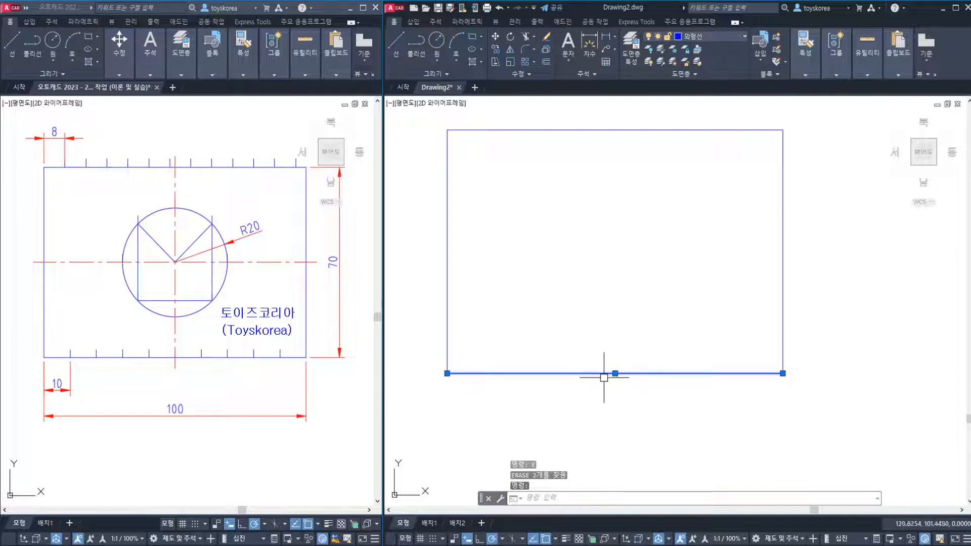
{"action": "key", "text": "Escape"}
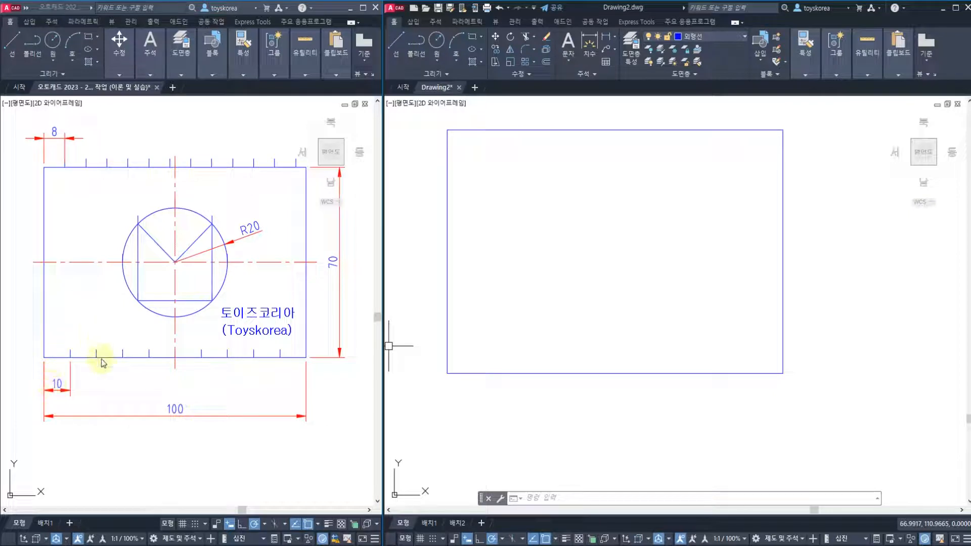
Switch to the Notepad lesson notes and highlight the Divide description and its DIV shortcut
{"action": "left_click", "coordinate": [585, 321]}
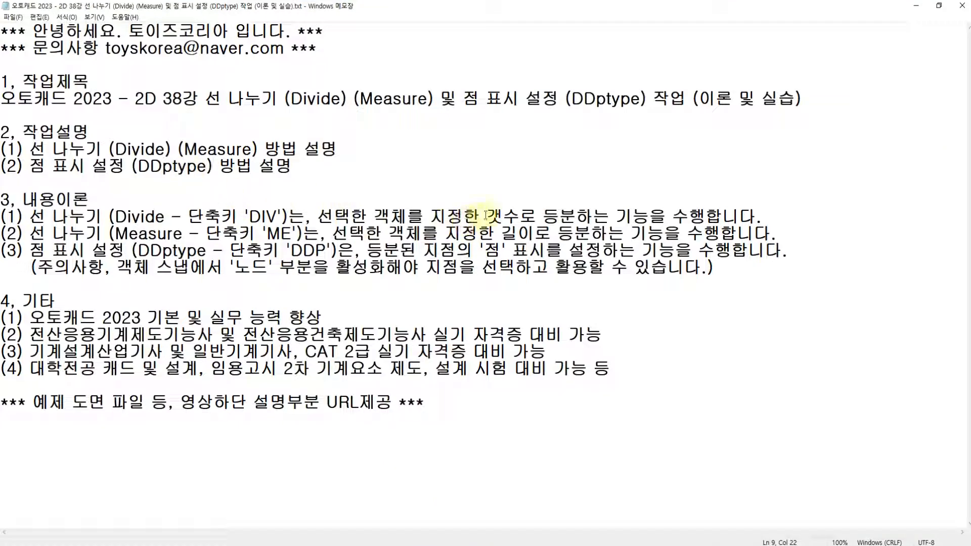
{"action": "left_click_drag", "start_coordinate": [486, 216], "coordinate": [577, 216]}
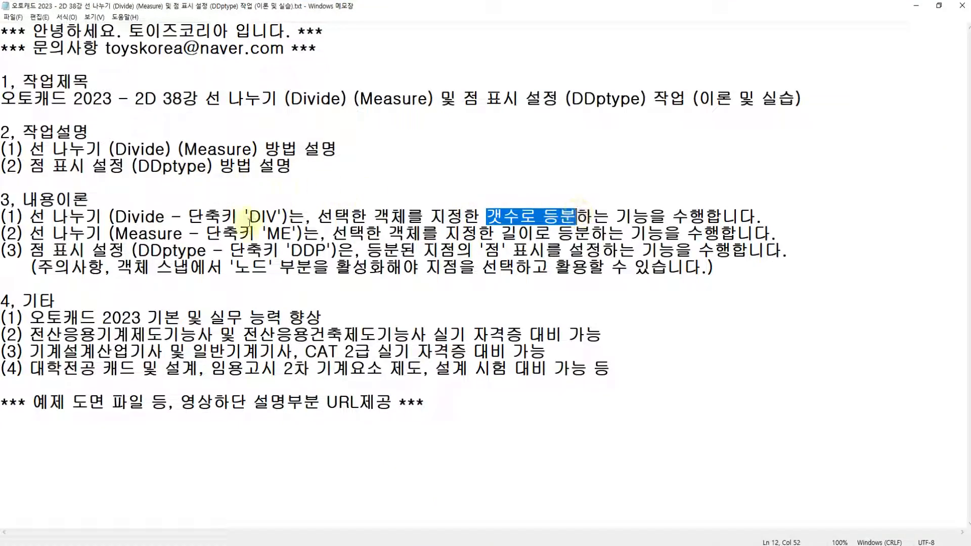
{"action": "left_click_drag", "start_coordinate": [249, 217], "coordinate": [266, 217]}
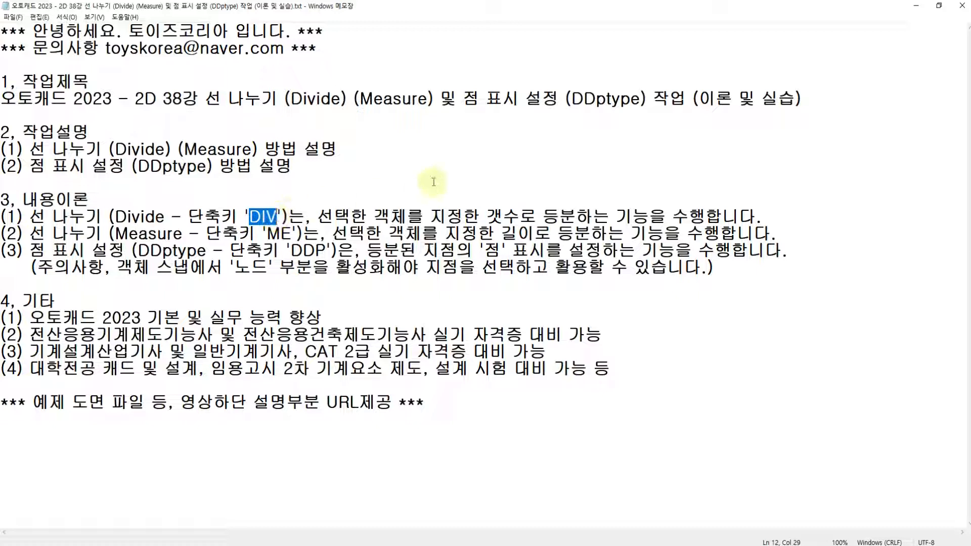
{"action": "left_click_drag", "start_coordinate": [431, 135], "coordinate": [433, 200]}
{"action": "mouse_move", "coordinate": [471, 152]}
{"action": "left_mouse_down"}
{"action": "mouse_move", "coordinate": [483, 191]}
{"action": "mouse_move", "coordinate": [481, 157]}
{"action": "left_mouse_up"}
{"action": "mouse_move", "coordinate": [538, 147]}
{"action": "left_mouse_down"}
{"action": "mouse_move", "coordinate": [539, 160]}
{"action": "mouse_move", "coordinate": [549, 141]}
{"action": "left_mouse_up"}
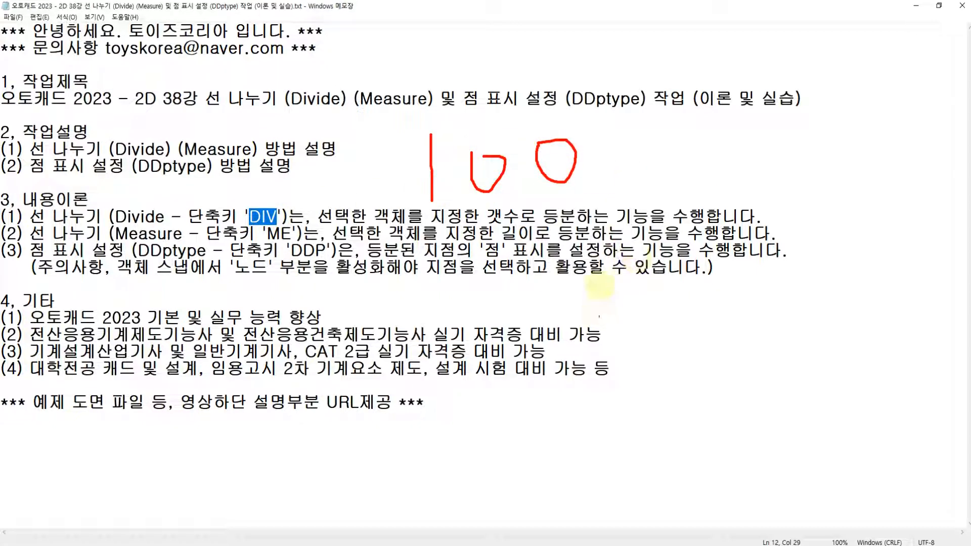
{"action": "mouse_move", "coordinate": [606, 276]}
{"action": "left_mouse_down"}
{"action": "mouse_move", "coordinate": [613, 319]}
{"action": "mouse_move", "coordinate": [654, 285]}
{"action": "mouse_move", "coordinate": [689, 324]}
{"action": "mouse_move", "coordinate": [725, 338]}
{"action": "mouse_move", "coordinate": [769, 279]}
{"action": "mouse_move", "coordinate": [765, 399]}
{"action": "mouse_move", "coordinate": [650, 207]}
{"action": "mouse_move", "coordinate": [752, 419]}
{"action": "left_mouse_up"}
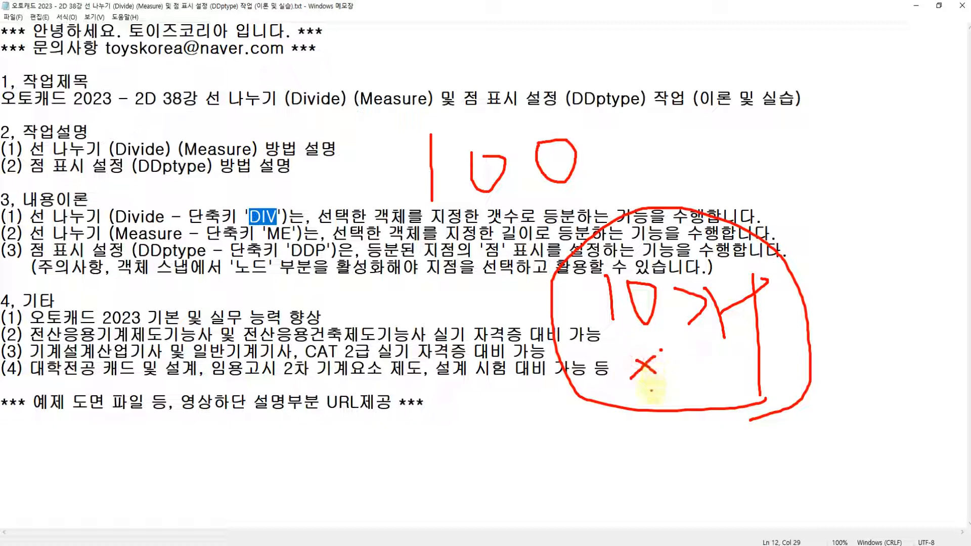
{"action": "mouse_move", "coordinate": [645, 393]}
{"action": "left_mouse_down"}
{"action": "mouse_move", "coordinate": [646, 439]}
{"action": "mouse_move", "coordinate": [667, 408]}
{"action": "left_mouse_up"}
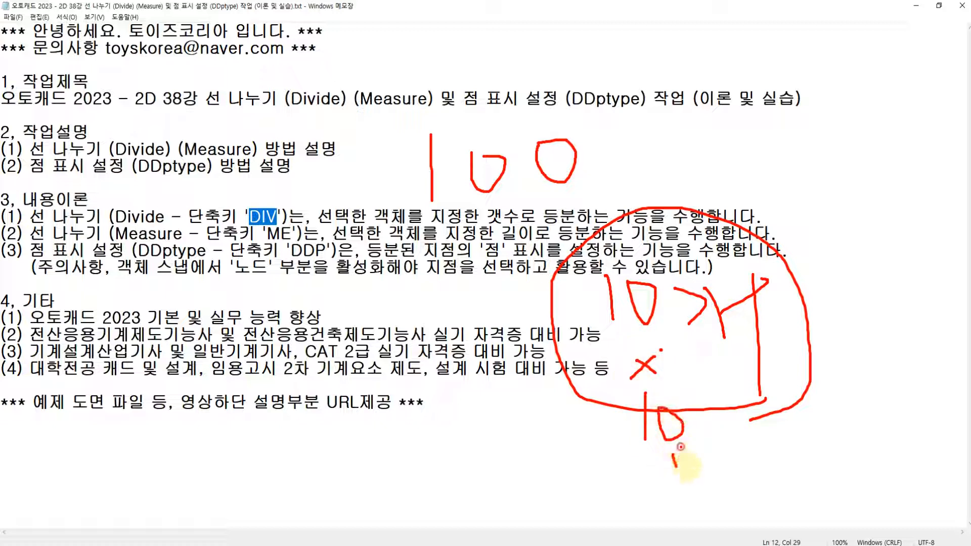
{"action": "left_click_drag", "start_coordinate": [685, 449], "coordinate": [682, 462]}
{"action": "left_click_drag", "start_coordinate": [663, 493], "coordinate": [664, 473]}
{"action": "key", "text": "Escape"}
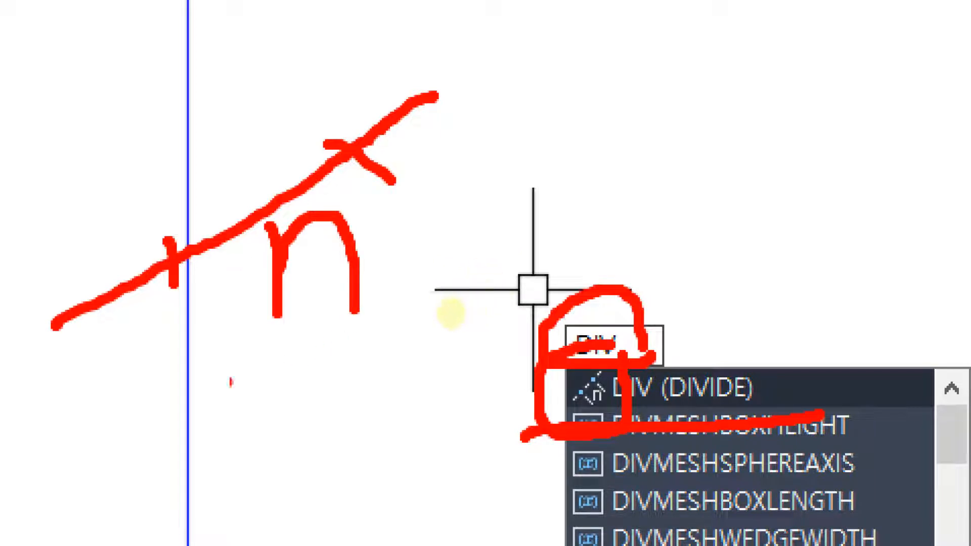
{"action": "left_click_drag", "start_coordinate": [198, 382], "coordinate": [368, 335]}
{"action": "left_click_drag", "start_coordinate": [262, 395], "coordinate": [388, 363]}
{"action": "mouse_move", "coordinate": [435, 185]}
{"action": "left_mouse_down"}
{"action": "mouse_move", "coordinate": [453, 185]}
{"action": "mouse_move", "coordinate": [461, 258]}
{"action": "left_mouse_up"}
{"action": "left_click_drag", "start_coordinate": [524, 151], "coordinate": [525, 259]}
{"action": "left_click_drag", "start_coordinate": [530, 218], "coordinate": [572, 207]}
{"action": "left_click_drag", "start_coordinate": [564, 119], "coordinate": [566, 303]}
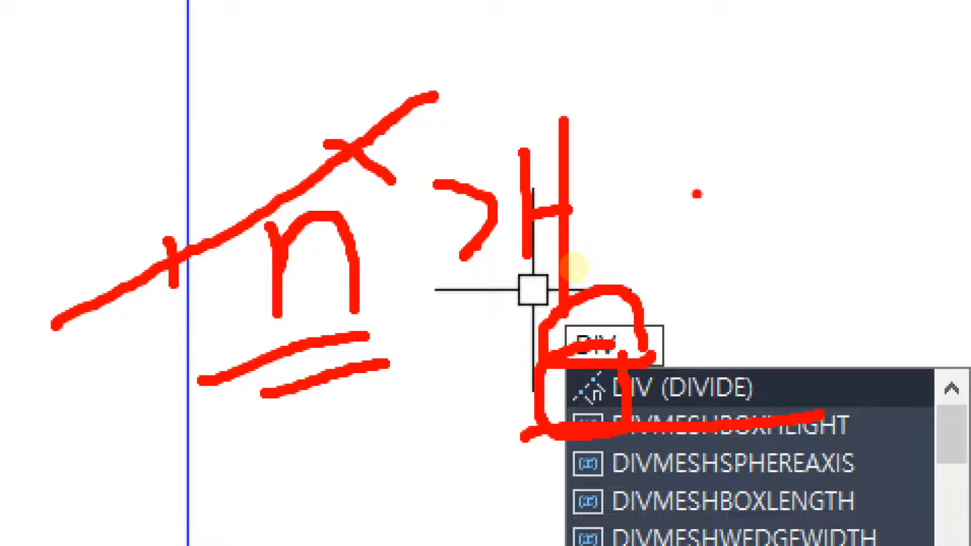
{"action": "left_click_drag", "start_coordinate": [628, 191], "coordinate": [851, 107]}
{"action": "left_click_drag", "start_coordinate": [725, 218], "coordinate": [731, 279]}
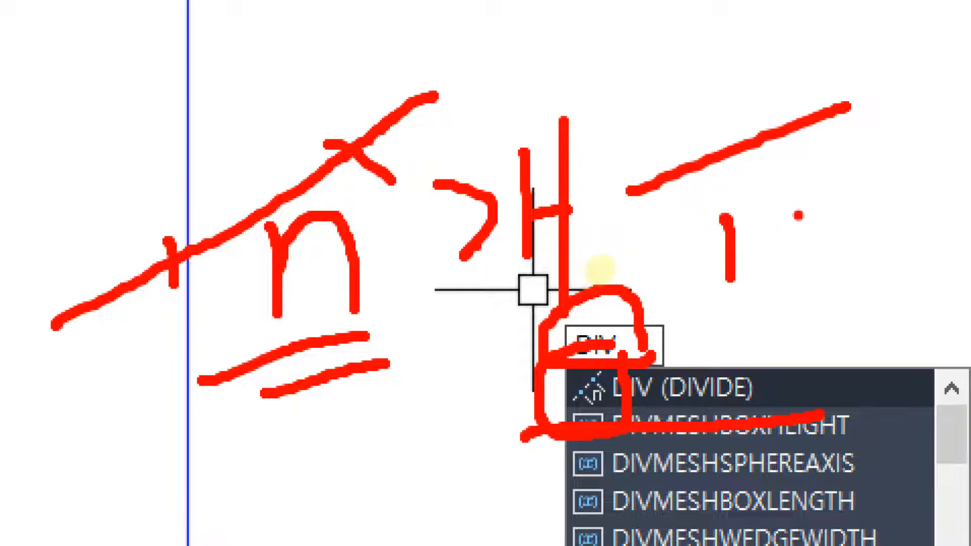
{"action": "mouse_move", "coordinate": [808, 202]}
{"action": "left_mouse_down"}
{"action": "mouse_move", "coordinate": [819, 263]}
{"action": "mouse_move", "coordinate": [824, 201]}
{"action": "left_mouse_up"}
{"action": "mouse_move", "coordinate": [748, 343]}
{"action": "left_mouse_down"}
{"action": "mouse_move", "coordinate": [840, 342]}
{"action": "mouse_move", "coordinate": [712, 343]}
{"action": "left_mouse_up"}
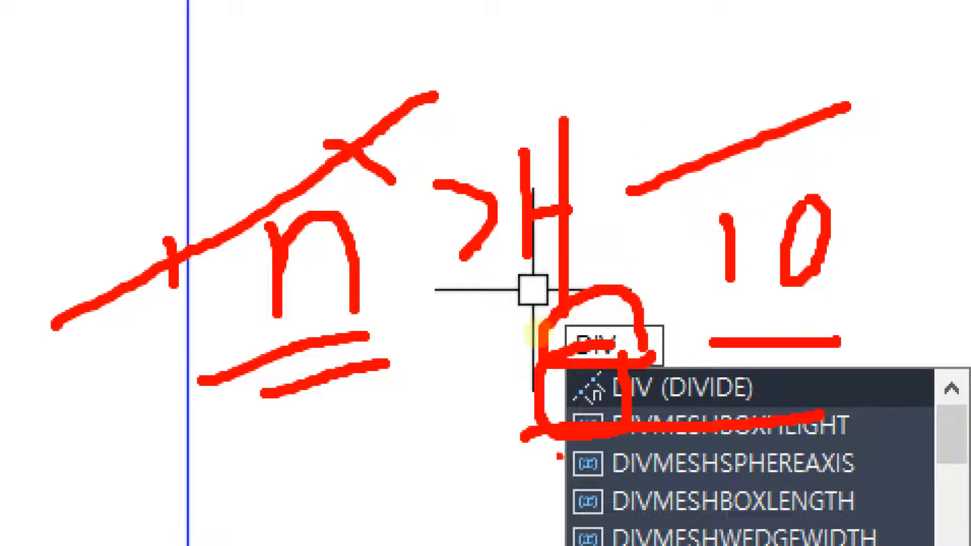
{"action": "left_click_drag", "start_coordinate": [580, 406], "coordinate": [621, 404]}
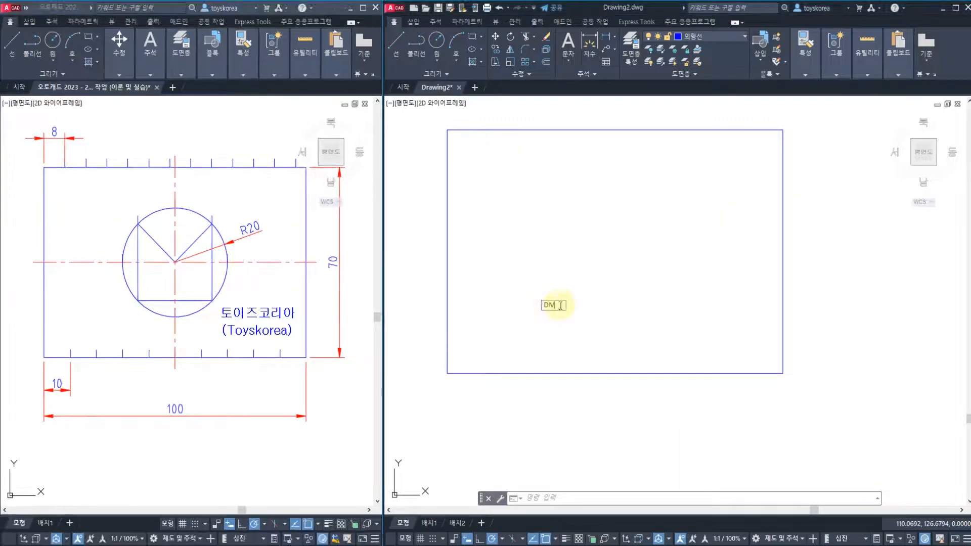
Start the Divide command and pick the rectangle's bottom line as the object to divide
{"action": "key", "text": "BackSpace"}
{"action": "type", "text": "M"}
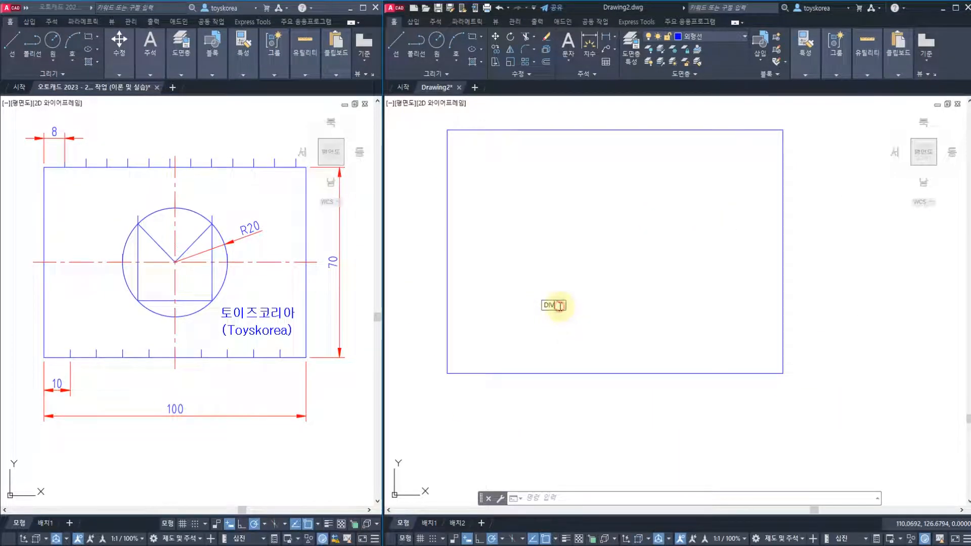
{"action": "key", "text": "BackSpace"}
{"action": "type", "text": "V"}
{"action": "key", "text": "Return"}
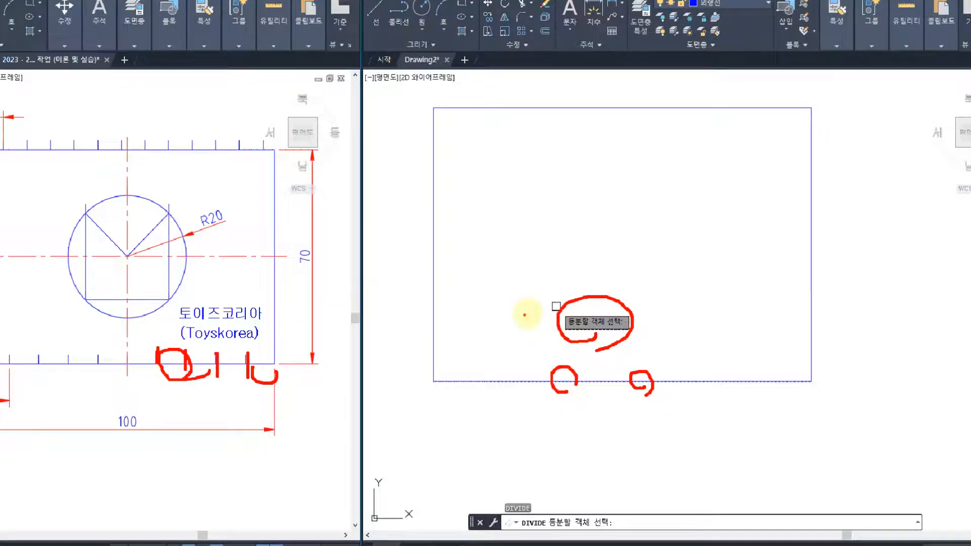
{"action": "left_click", "coordinate": [536, 372]}
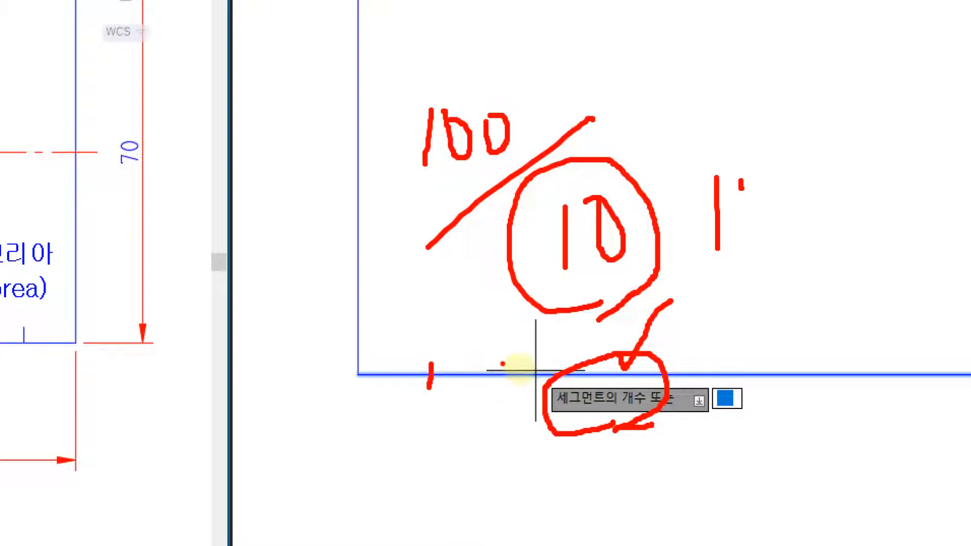
{"action": "left_click_drag", "start_coordinate": [501, 363], "coordinate": [501, 402]}
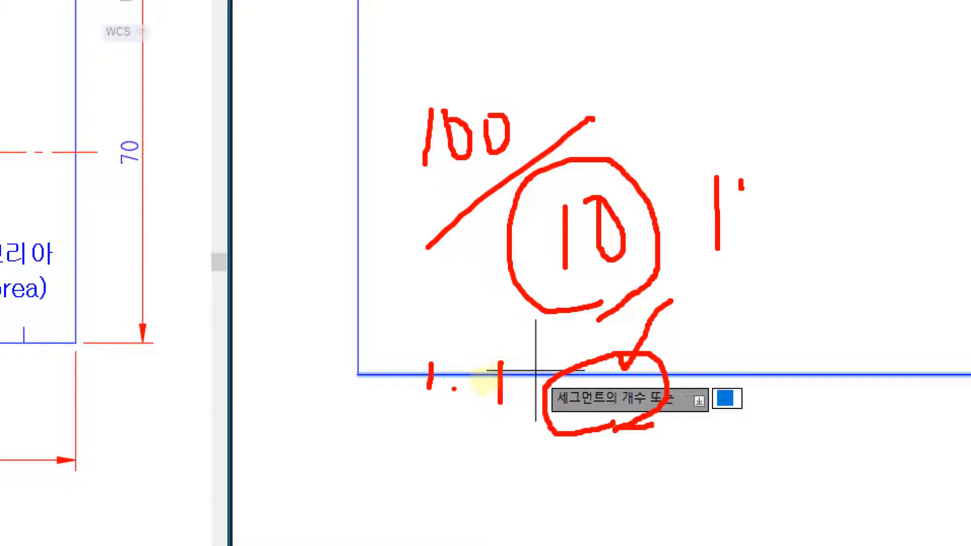
{"action": "mouse_move", "coordinate": [378, 405]}
{"action": "left_mouse_down"}
{"action": "mouse_move", "coordinate": [375, 353]}
{"action": "mouse_move", "coordinate": [365, 408]}
{"action": "left_mouse_up"}
{"action": "mouse_move", "coordinate": [468, 392]}
{"action": "left_mouse_down"}
{"action": "mouse_move", "coordinate": [453, 384]}
{"action": "mouse_move", "coordinate": [478, 353]}
{"action": "mouse_move", "coordinate": [462, 397]}
{"action": "left_mouse_up"}
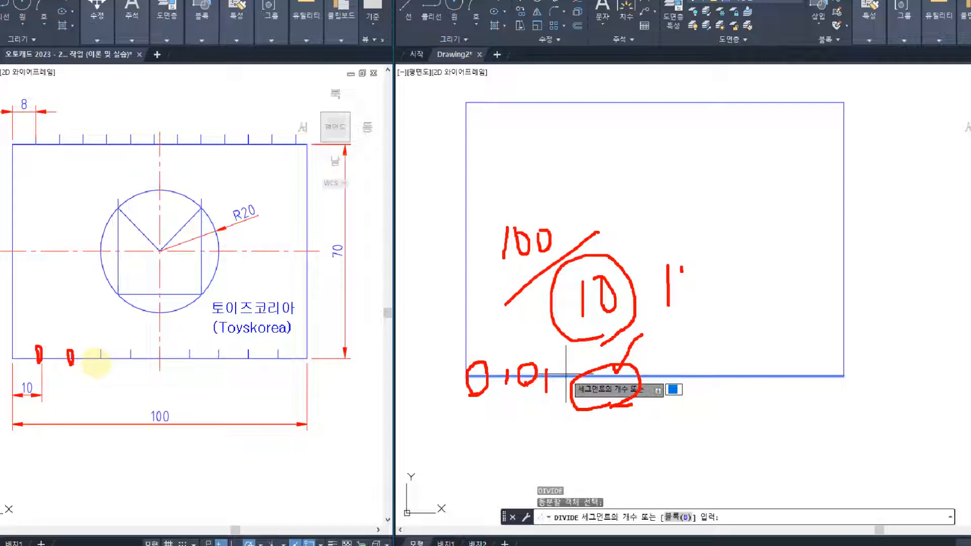
{"action": "key", "text": "ctrl+z"}
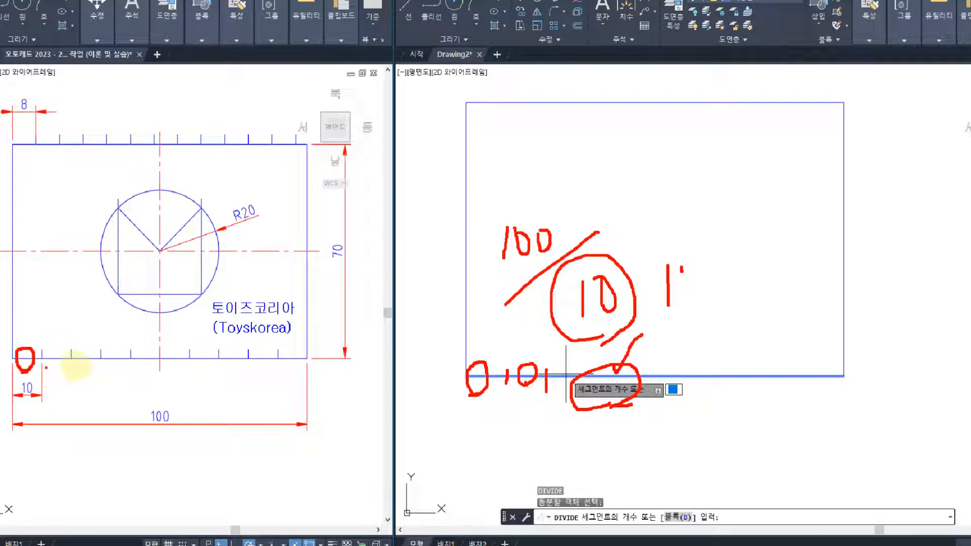
{"action": "mouse_move", "coordinate": [85, 351]}
{"action": "left_mouse_down"}
{"action": "mouse_move", "coordinate": [87, 365]}
{"action": "mouse_move", "coordinate": [147, 367]}
{"action": "mouse_move", "coordinate": [160, 389]}
{"action": "mouse_move", "coordinate": [188, 391]}
{"action": "left_mouse_up"}
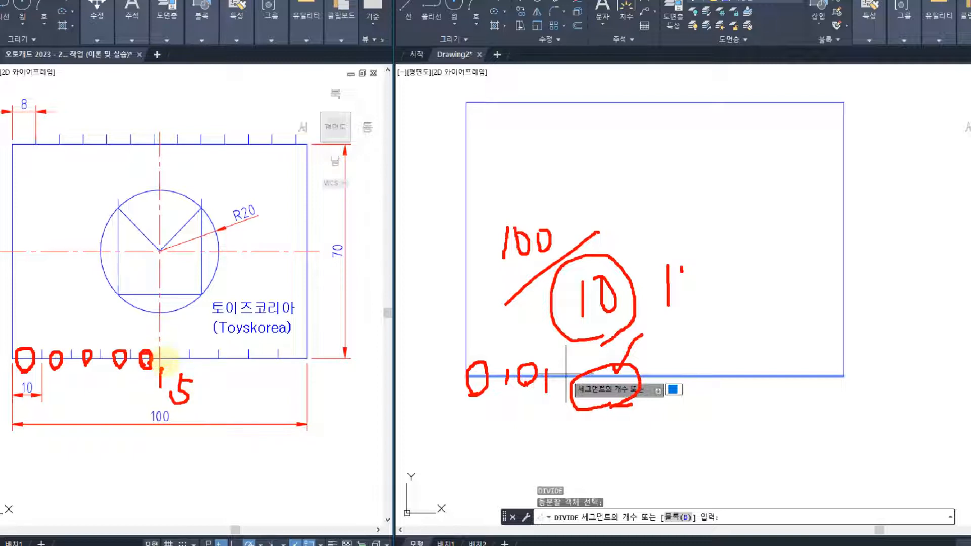
{"action": "left_click", "coordinate": [41, 346]}
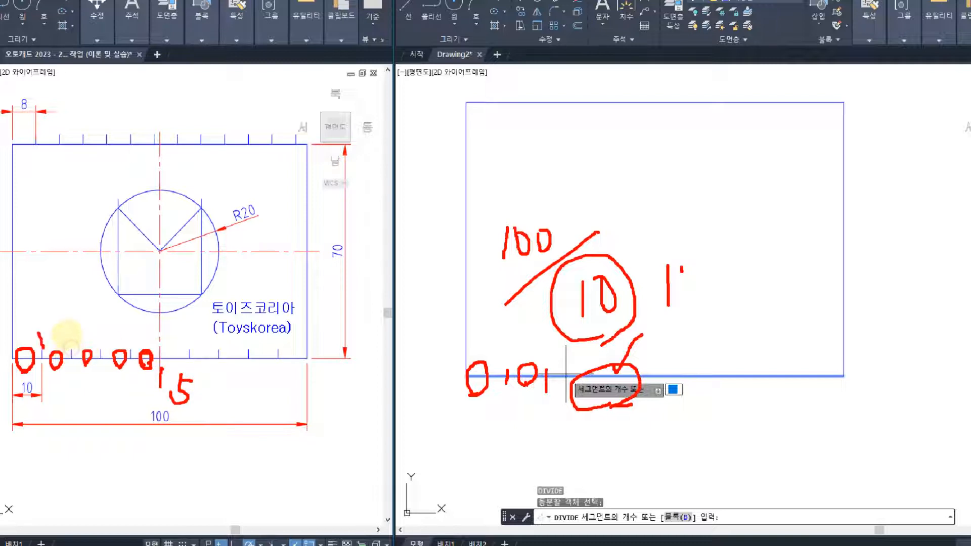
{"action": "left_click_drag", "start_coordinate": [100, 331], "coordinate": [101, 345]}
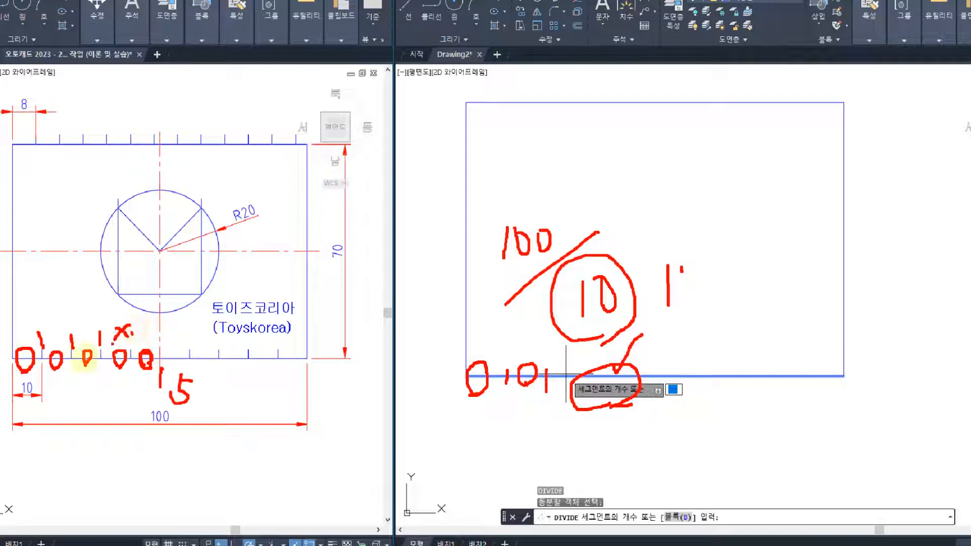
{"action": "left_click_drag", "start_coordinate": [87, 362], "coordinate": [89, 367]}
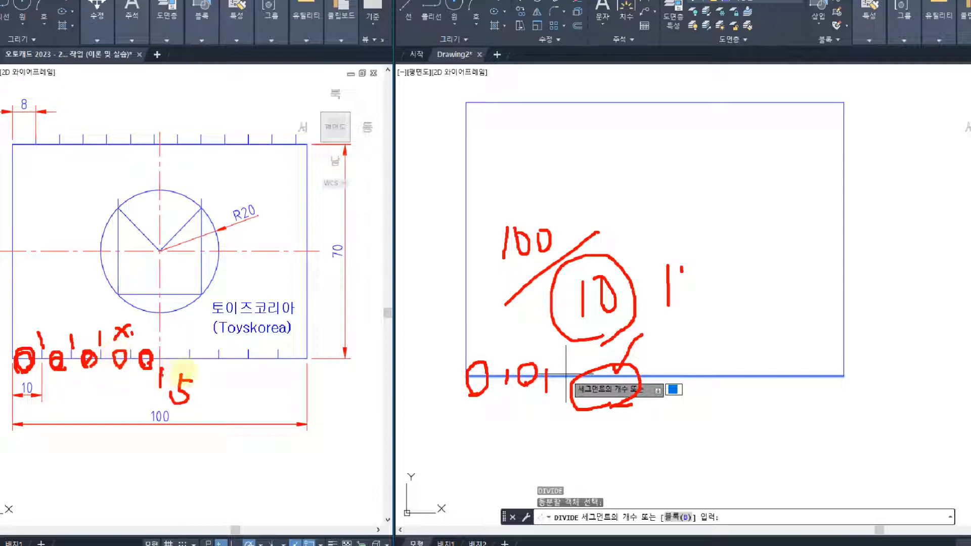
Divide the rectangle's bottom line into 10 equal segments
{"action": "key", "text": "Escape"}
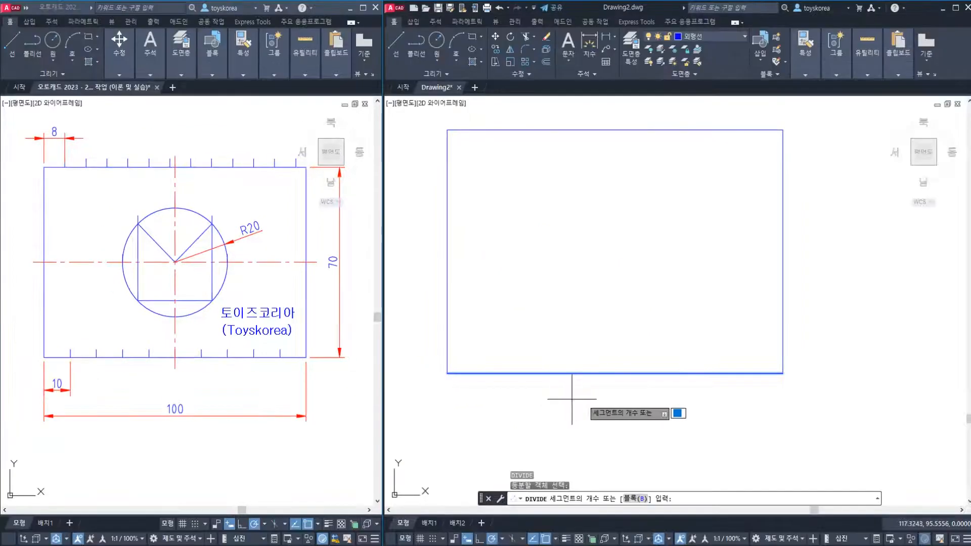
{"action": "key", "text": "ctrl+1"}
{"action": "left_click", "coordinate": [594, 348]}
{"action": "mouse_move", "coordinate": [832, 427]}
{"action": "left_mouse_down"}
{"action": "mouse_move", "coordinate": [715, 364]}
{"action": "mouse_move", "coordinate": [824, 417]}
{"action": "left_mouse_up"}
{"action": "key", "text": "Escape"}
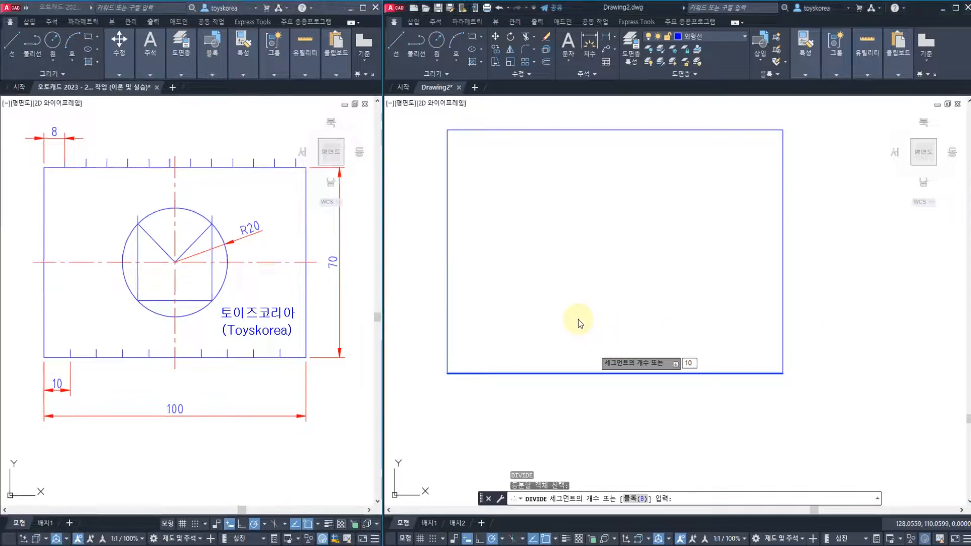
{"action": "key", "text": "Return"}
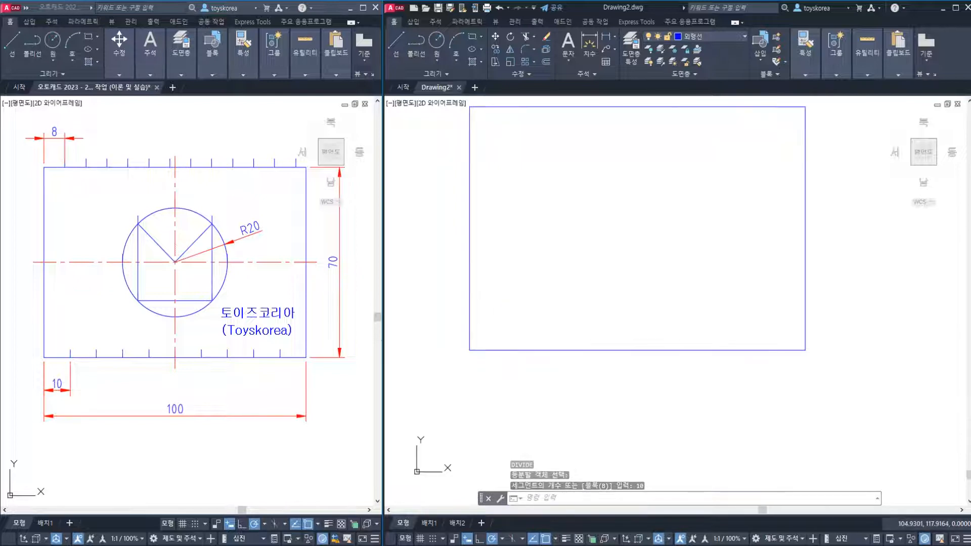
Select the bottom line together with its division points to inspect their spacing, and clear the selection
{"action": "middle_click_drag", "start_coordinate": [512, 323], "coordinate": [535, 300]}
{"action": "left_click", "coordinate": [440, 305]}
{"action": "left_click", "coordinate": [810, 452]}
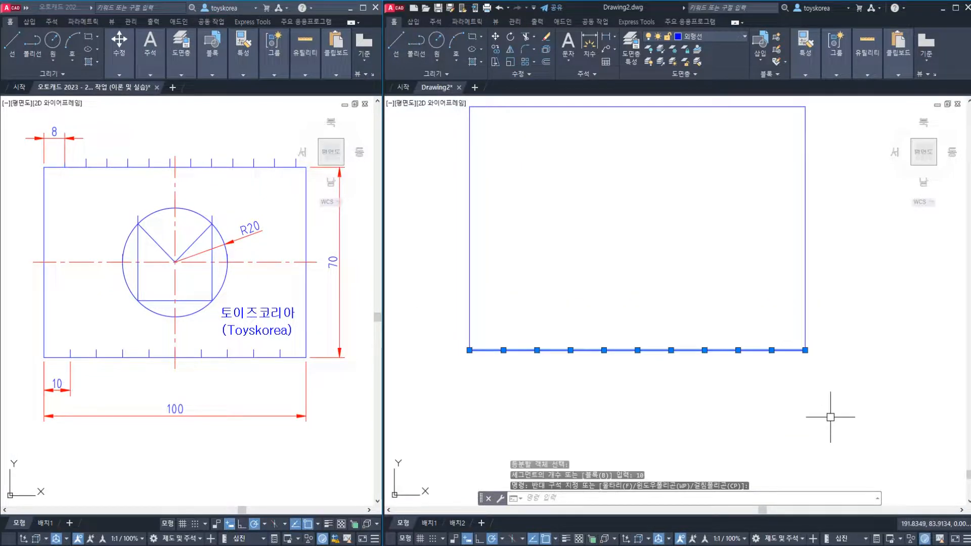
{"action": "key", "text": "Escape"}
{"action": "key", "text": "Escape"}
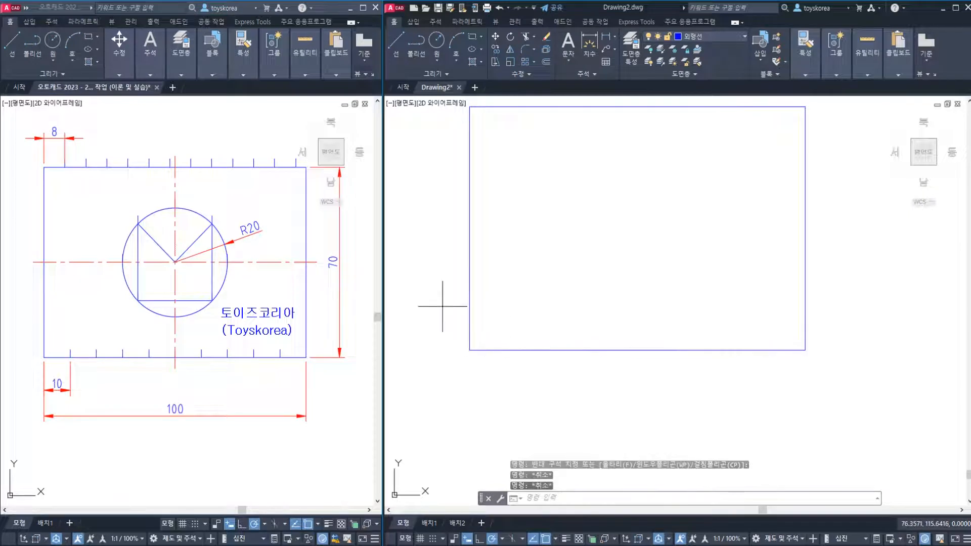
{"action": "left_click", "coordinate": [443, 306]}
{"action": "left_click", "coordinate": [842, 378]}
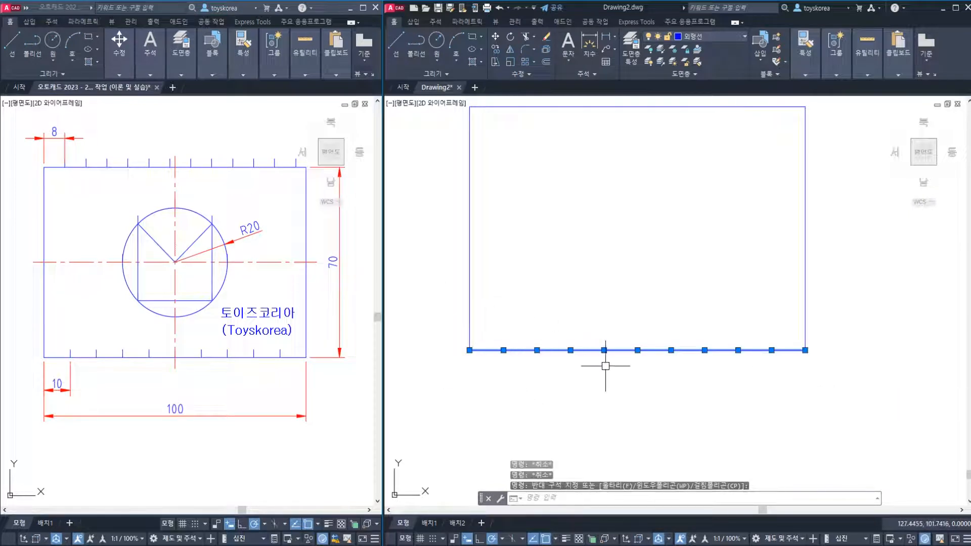
{"action": "key", "text": "Escape"}
{"action": "key", "text": "Escape"}
{"action": "middle_click_drag", "start_coordinate": [576, 327], "coordinate": [570, 327]}
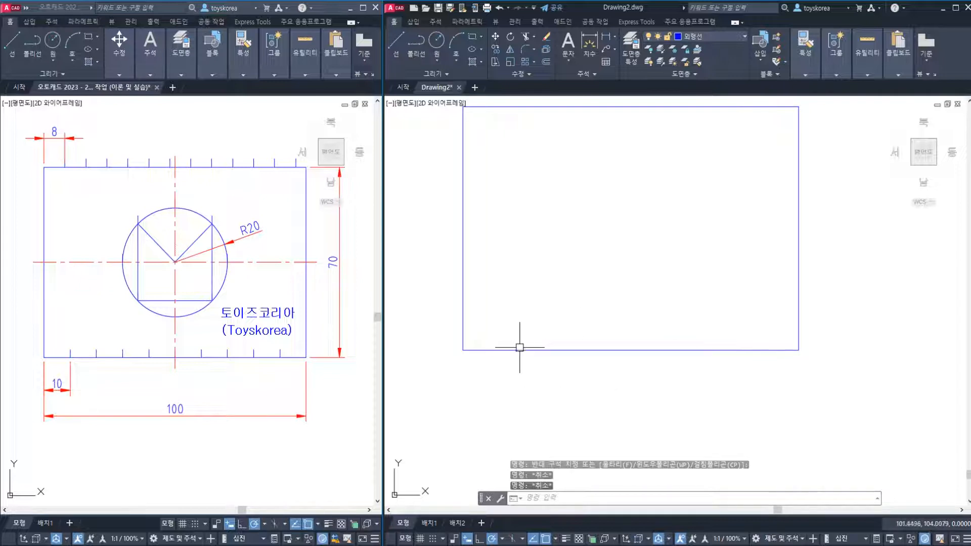
Switch to the Notepad lesson notes and highlight the DDptype command name in the point display setting item
{"action": "left_click", "coordinate": [450, 545]}
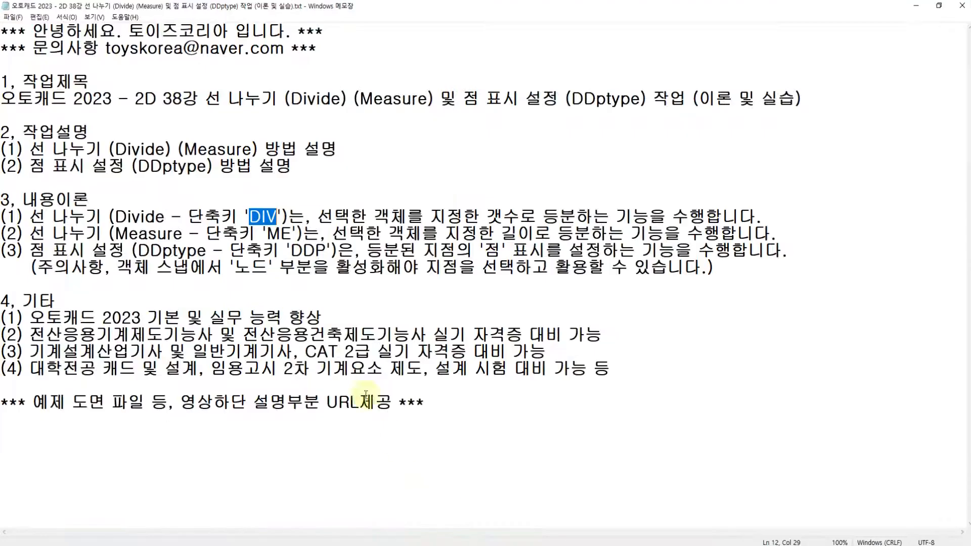
{"action": "left_click", "coordinate": [313, 269]}
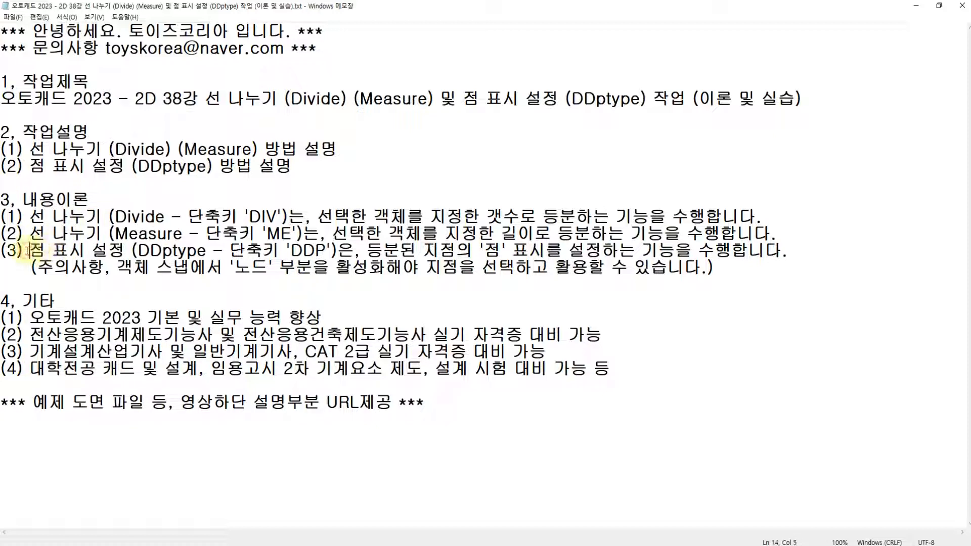
{"action": "left_click_drag", "start_coordinate": [28, 250], "coordinate": [138, 251]}
{"action": "left_click", "coordinate": [147, 251]}
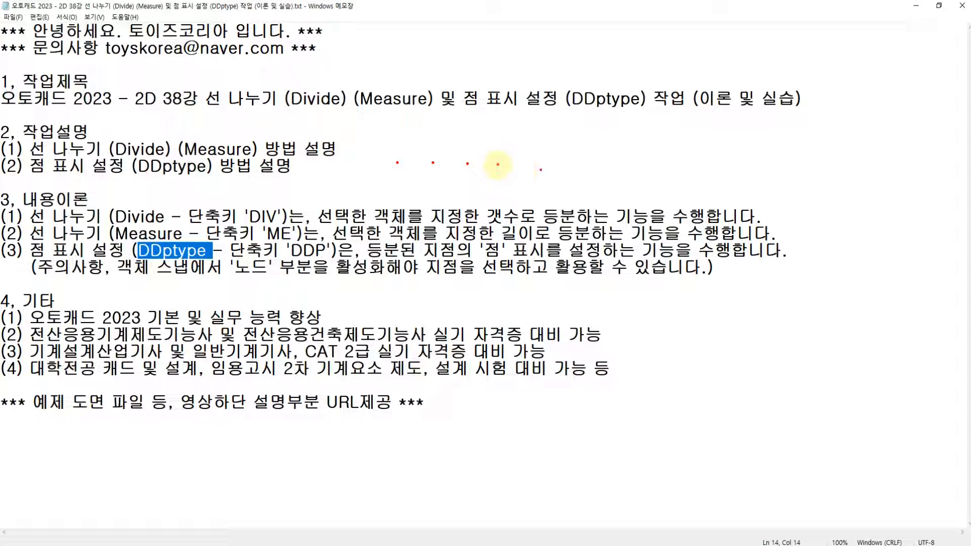
{"action": "left_click_drag", "start_coordinate": [397, 164], "coordinate": [597, 163]}
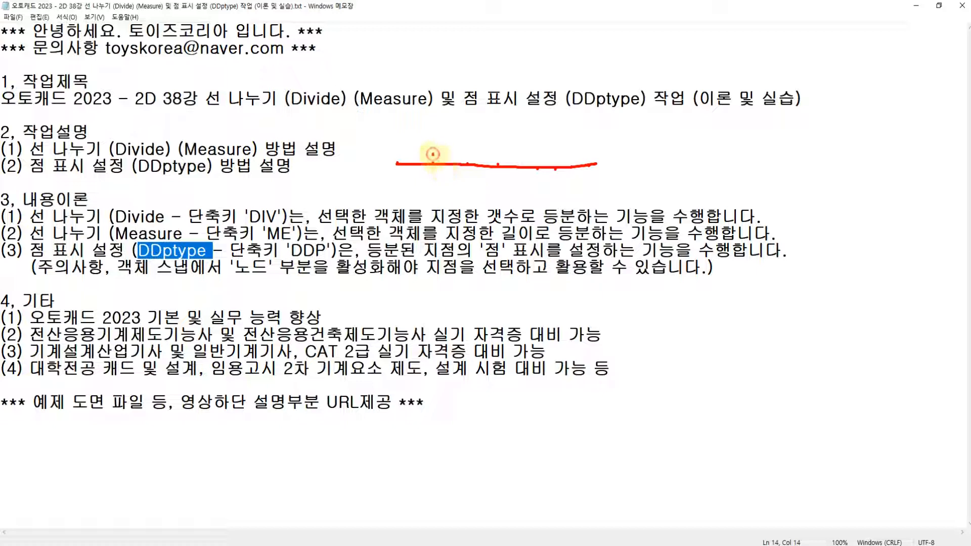
{"action": "left_click_drag", "start_coordinate": [432, 154], "coordinate": [433, 163]}
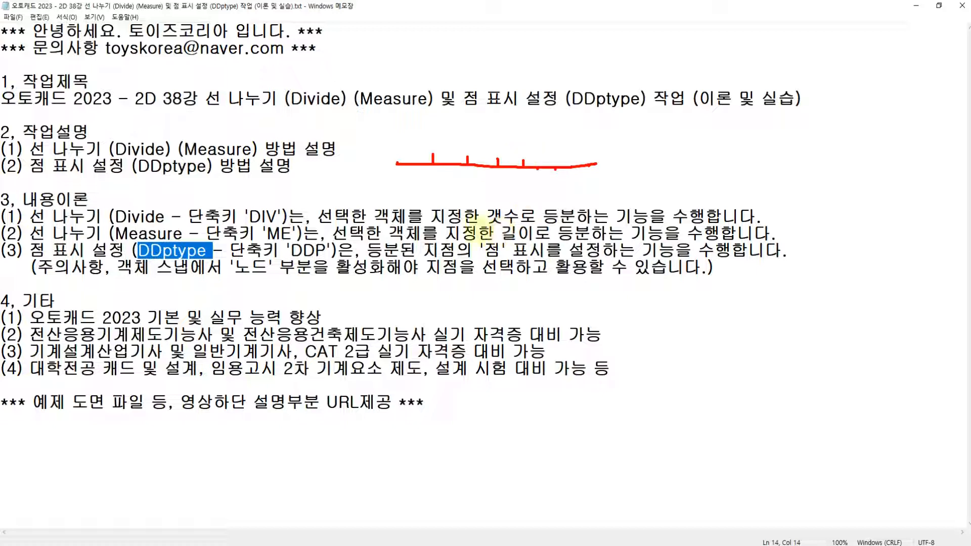
{"action": "mouse_move", "coordinate": [332, 263]}
{"action": "left_mouse_down"}
{"action": "mouse_move", "coordinate": [307, 233]}
{"action": "mouse_move", "coordinate": [336, 261]}
{"action": "mouse_move", "coordinate": [329, 271]}
{"action": "left_mouse_up"}
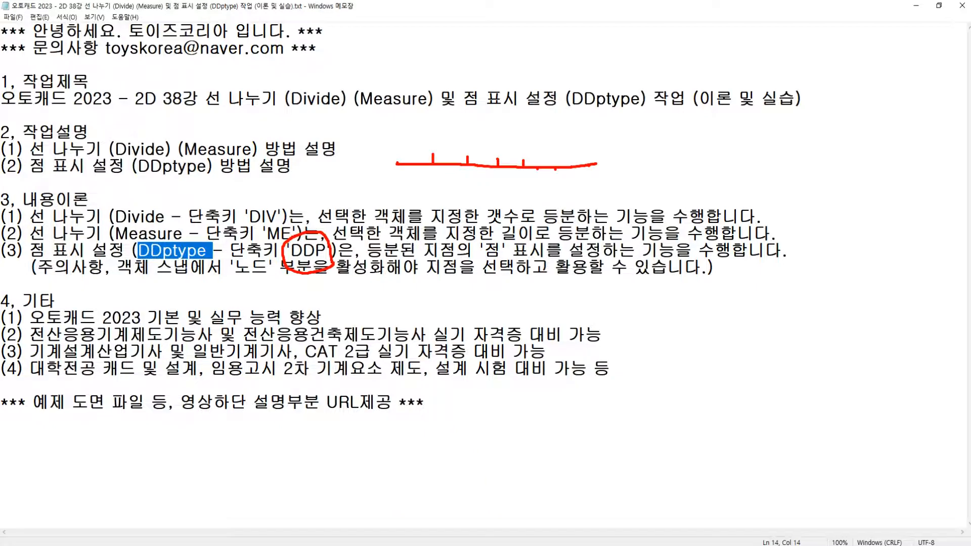
{"action": "key", "text": "Escape"}
Switch back to the AutoCAD drawing and enter DDPT to check the suggestion for the DDPTYPE command
{"action": "key", "text": "alt+Tab"}
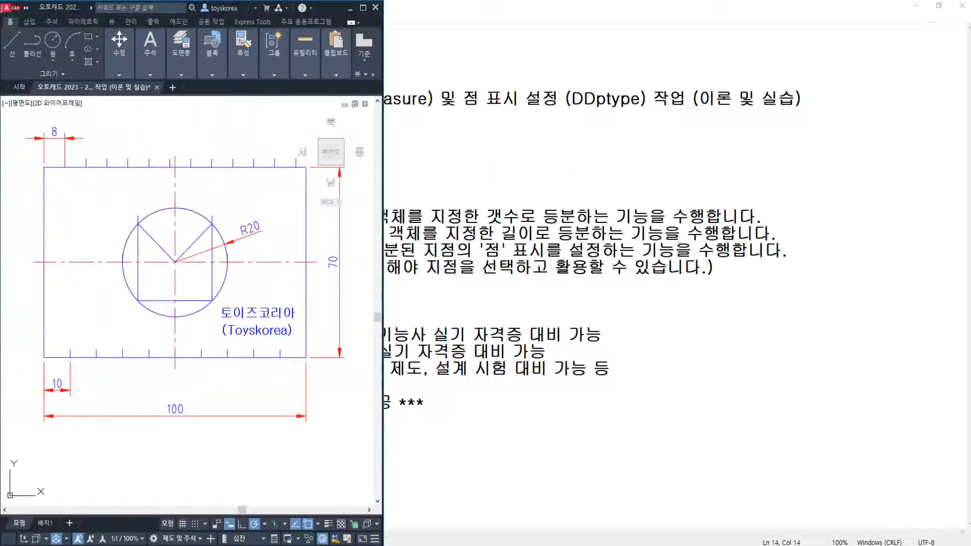
{"action": "key", "text": "alt+Tab"}
{"action": "left_click", "coordinate": [562, 343]}
{"action": "key", "text": "Escape"}
{"action": "key", "text": "Escape"}
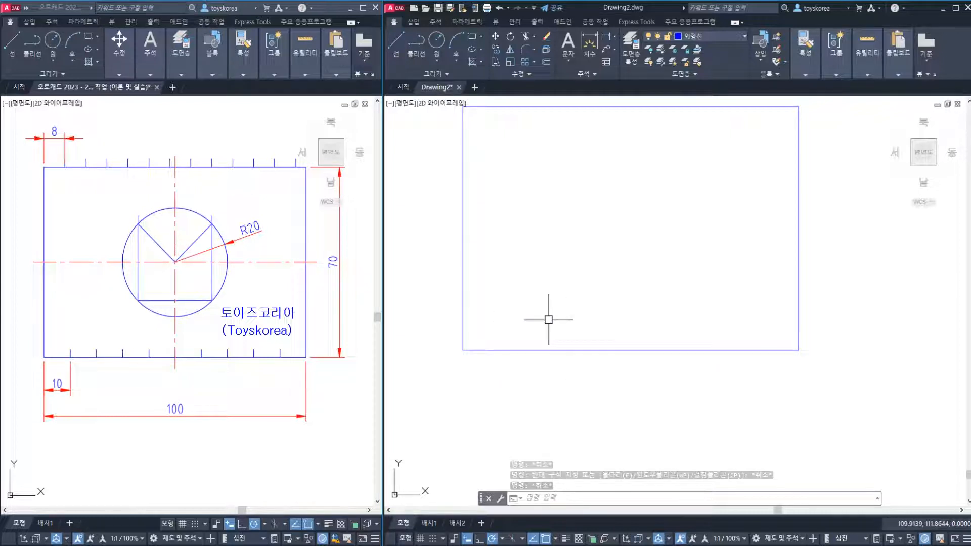
{"action": "key", "text": "Escape"}
{"action": "key", "text": "Escape"}
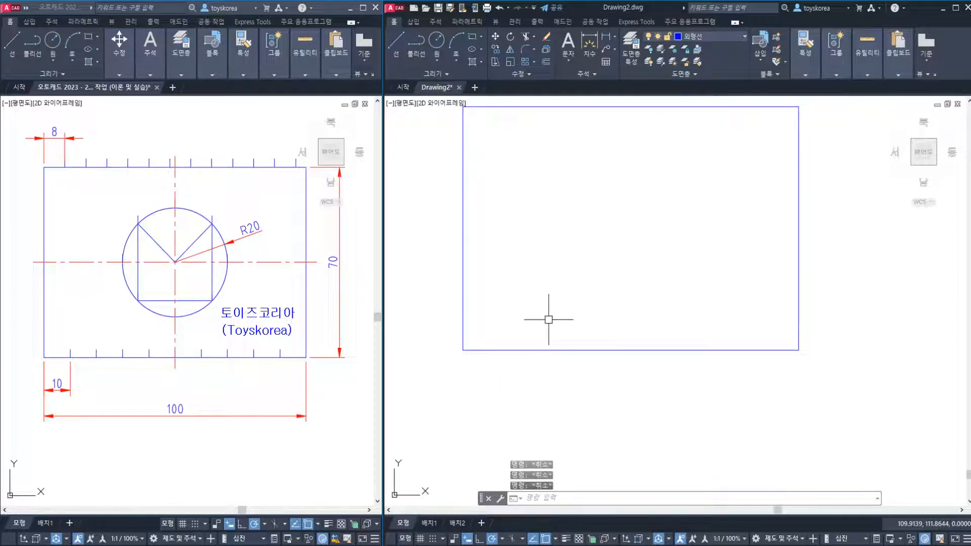
{"action": "type", "text": "DD"}
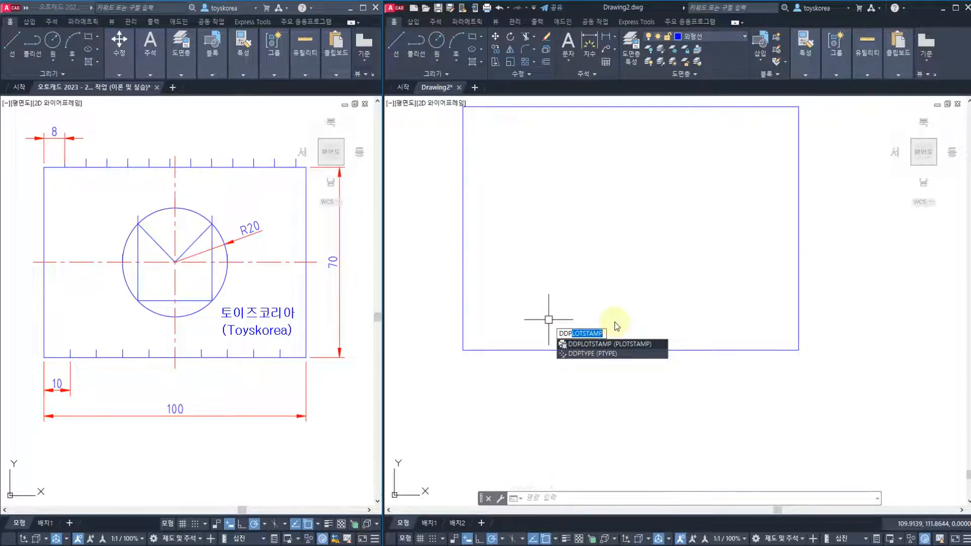
{"action": "type", "text": "T"}
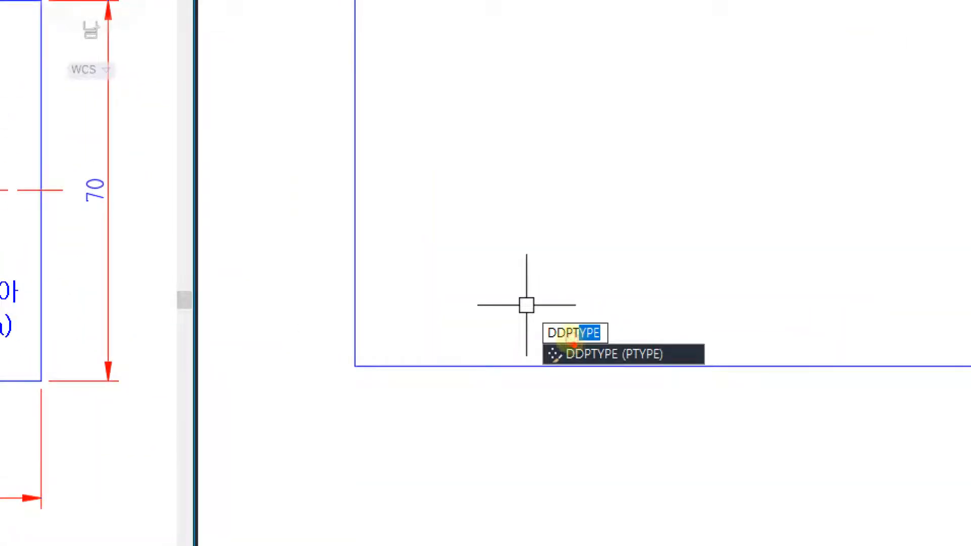
{"action": "mouse_move", "coordinate": [573, 342]}
{"action": "left_mouse_down"}
{"action": "mouse_move", "coordinate": [539, 318]}
{"action": "mouse_move", "coordinate": [569, 307]}
{"action": "mouse_move", "coordinate": [574, 342]}
{"action": "mouse_move", "coordinate": [562, 334]}
{"action": "mouse_move", "coordinate": [647, 207]}
{"action": "mouse_move", "coordinate": [678, 227]}
{"action": "left_mouse_up"}
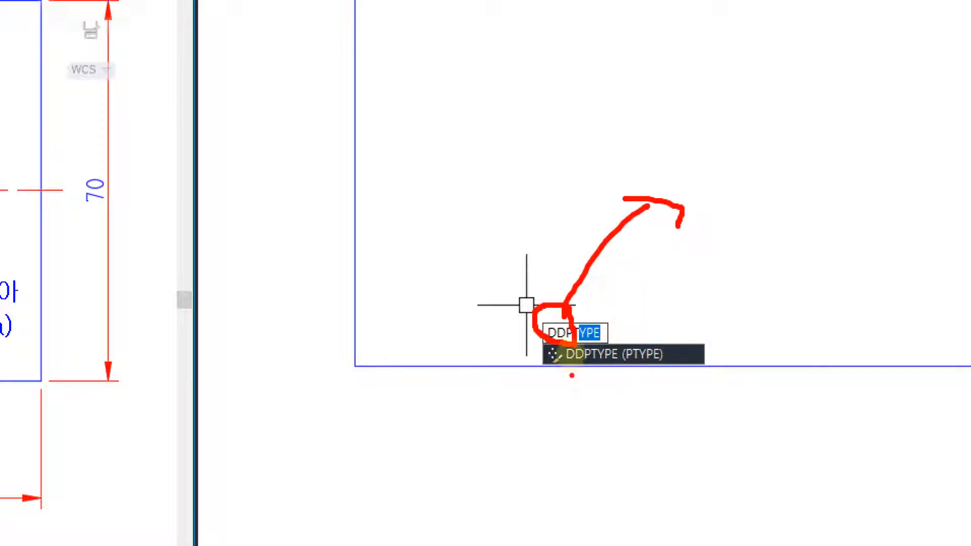
{"action": "left_click_drag", "start_coordinate": [561, 370], "coordinate": [630, 363]}
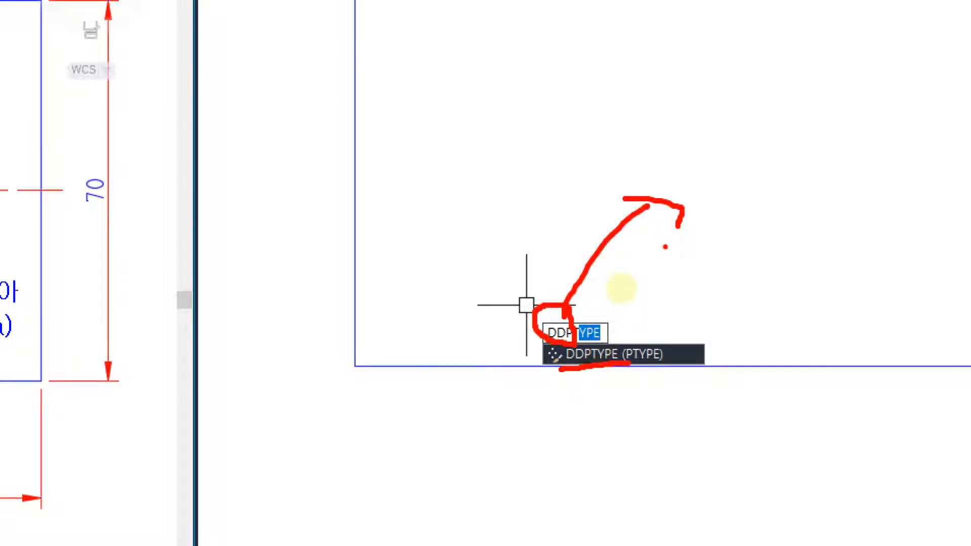
{"action": "left_click_drag", "start_coordinate": [646, 263], "coordinate": [642, 303]}
{"action": "left_click_drag", "start_coordinate": [673, 271], "coordinate": [662, 301]}
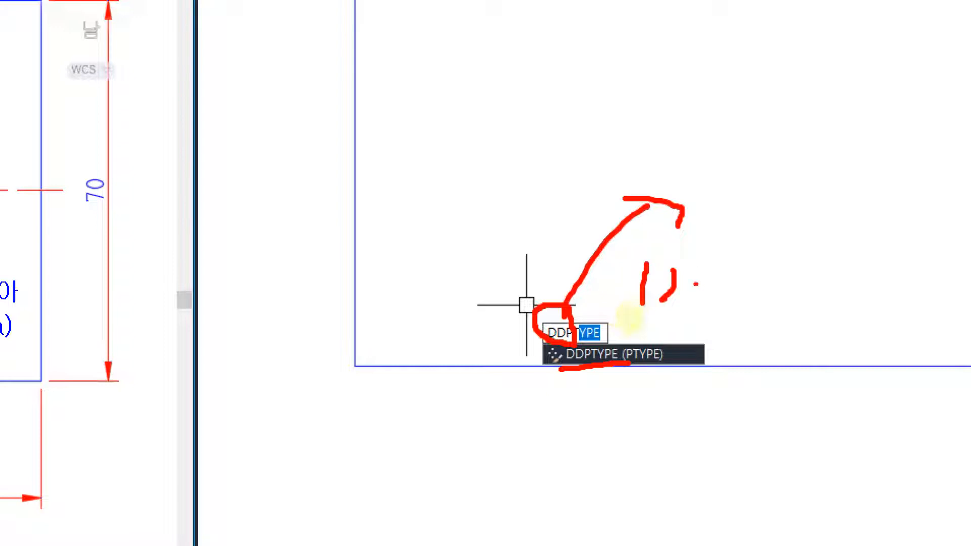
{"action": "key", "text": "ctrl+z"}
{"action": "key", "text": "ctrl+z"}
{"action": "left_click_drag", "start_coordinate": [303, 11], "coordinate": [281, 195]}
{"action": "mouse_move", "coordinate": [275, 74]}
{"action": "left_mouse_down"}
{"action": "mouse_move", "coordinate": [369, 126]}
{"action": "mouse_move", "coordinate": [298, 191]}
{"action": "left_mouse_up"}
{"action": "left_click_drag", "start_coordinate": [429, 76], "coordinate": [419, 218]}
{"action": "mouse_move", "coordinate": [430, 93]}
{"action": "left_mouse_down"}
{"action": "mouse_move", "coordinate": [506, 120]}
{"action": "mouse_move", "coordinate": [415, 234]}
{"action": "left_mouse_up"}
{"action": "mouse_move", "coordinate": [572, 119]}
{"action": "left_mouse_down"}
{"action": "mouse_move", "coordinate": [582, 130]}
{"action": "mouse_move", "coordinate": [590, 278]}
{"action": "left_mouse_up"}
{"action": "mouse_move", "coordinate": [591, 112]}
{"action": "left_mouse_down"}
{"action": "mouse_move", "coordinate": [633, 118]}
{"action": "mouse_move", "coordinate": [594, 191]}
{"action": "left_mouse_up"}
{"action": "left_click_drag", "start_coordinate": [691, 120], "coordinate": [838, 119]}
{"action": "left_click_drag", "start_coordinate": [769, 81], "coordinate": [744, 249]}
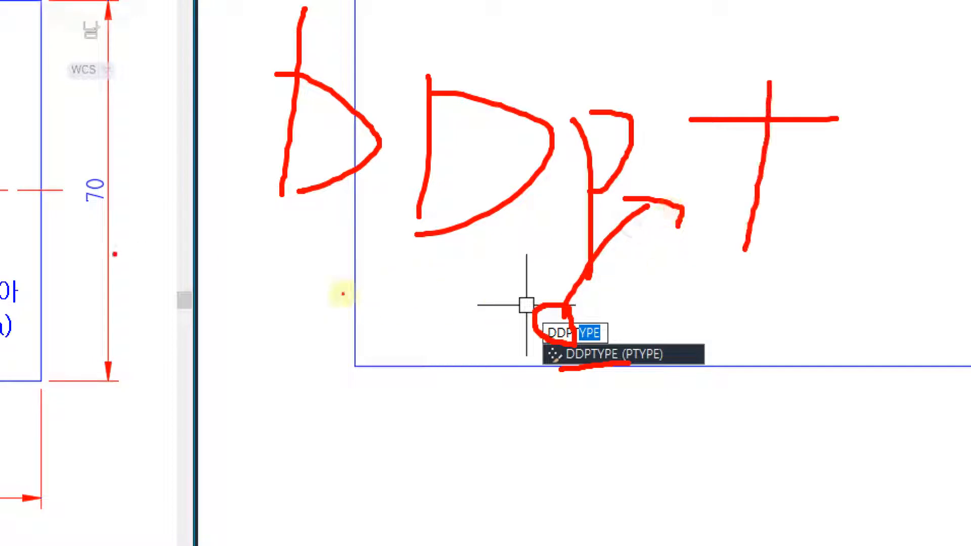
{"action": "left_click_drag", "start_coordinate": [113, 254], "coordinate": [873, 254]}
{"action": "key", "text": "Escape"}
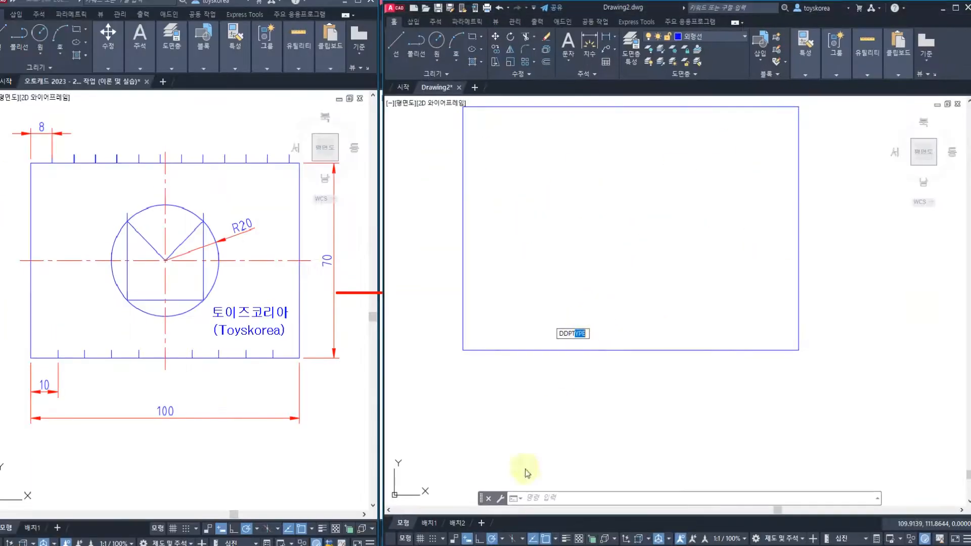
Switch to the Notepad lesson notes and change the DDptype shortcut from 'DDP' to 'DDPT'
{"action": "key", "text": "alt+Tab"}
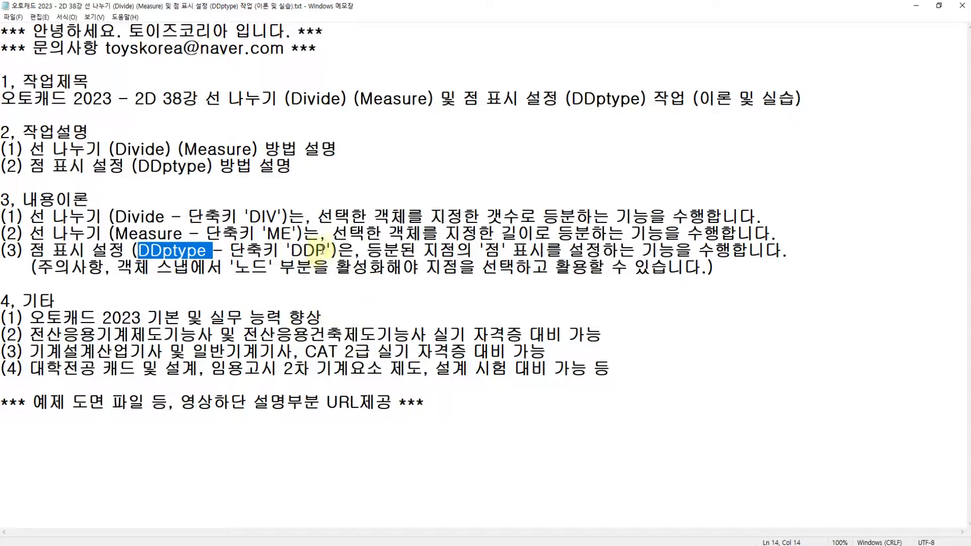
{"action": "left_click", "coordinate": [326, 250]}
{"action": "type", "text": "T"}
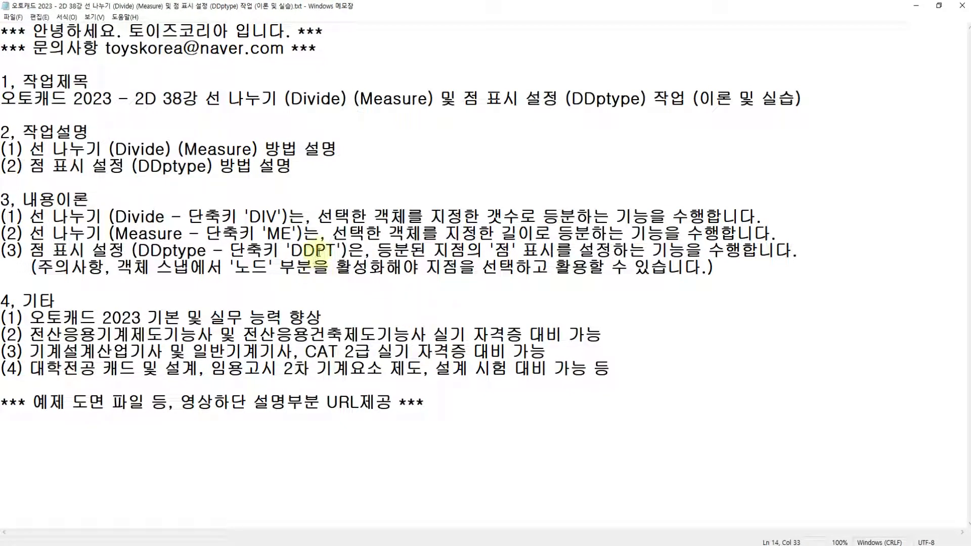
{"action": "left_click_drag", "start_coordinate": [326, 251], "coordinate": [299, 251]}
{"action": "left_click_drag", "start_coordinate": [292, 250], "coordinate": [331, 248]}
{"action": "left_click", "coordinate": [342, 256]}
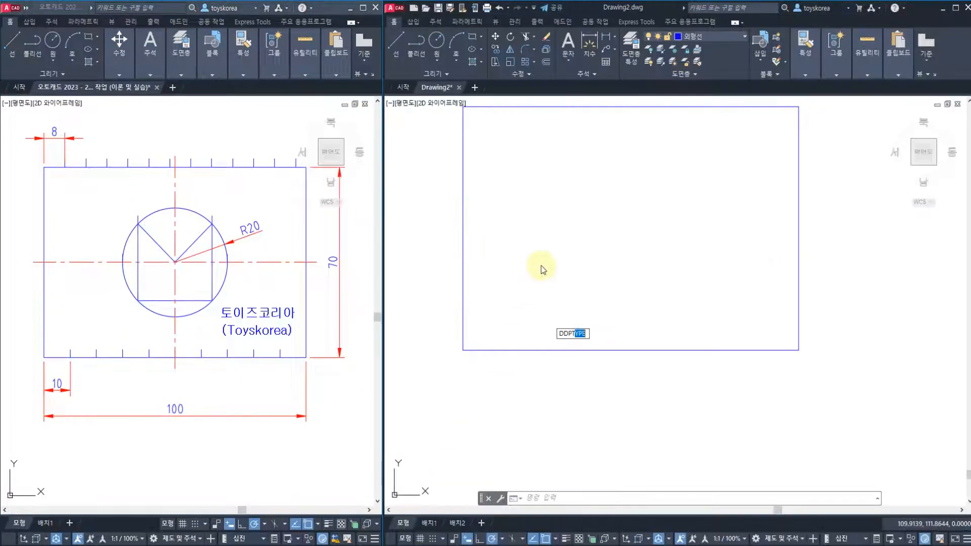
In the AutoCAD drawing, run DDPTYPE and set the point style to the plain short vertical tick without a surrounding shape
{"action": "key", "text": "Escape"}
{"action": "key", "text": "Escape"}
{"action": "key", "text": "Escape"}
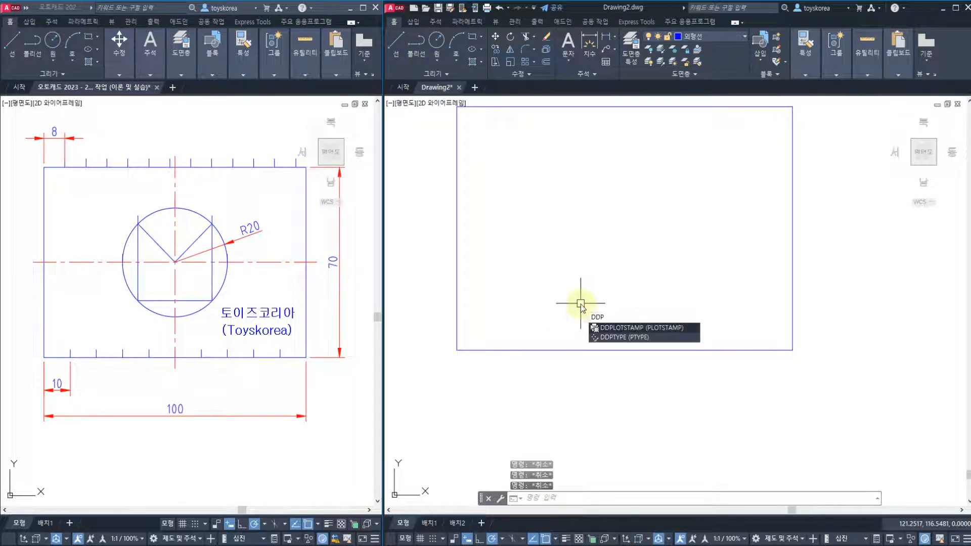
{"action": "type", "text": "TYPE"}
{"action": "key", "text": "Return"}
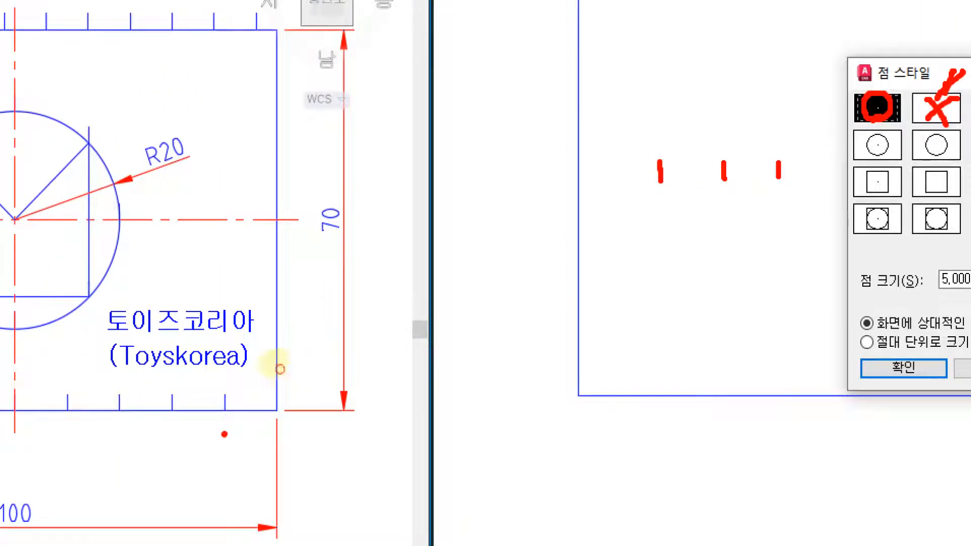
{"action": "left_click_drag", "start_coordinate": [224, 434], "coordinate": [242, 383]}
{"action": "left_click_drag", "start_coordinate": [168, 438], "coordinate": [161, 373]}
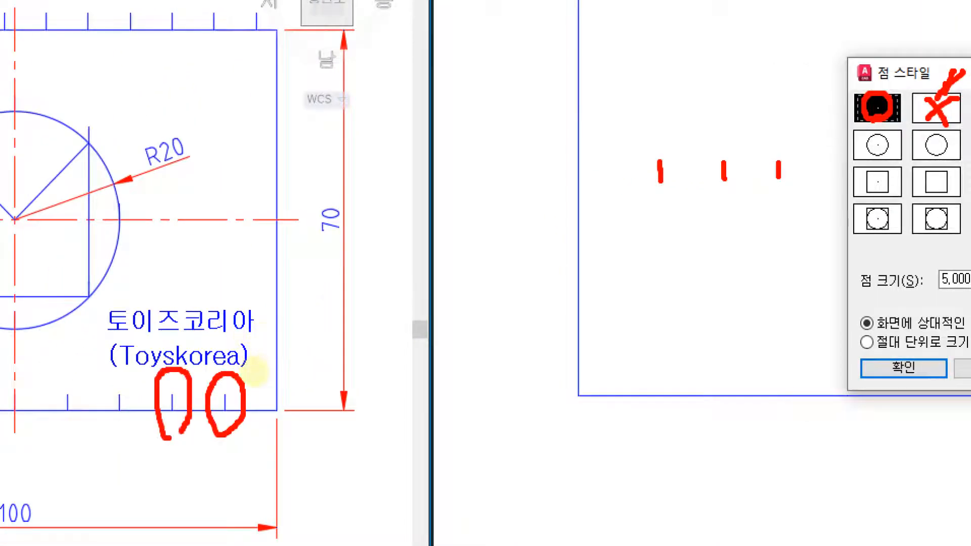
{"action": "mouse_move", "coordinate": [109, 440]}
{"action": "left_mouse_down"}
{"action": "mouse_move", "coordinate": [121, 371]}
{"action": "mouse_move", "coordinate": [104, 439]}
{"action": "left_mouse_up"}
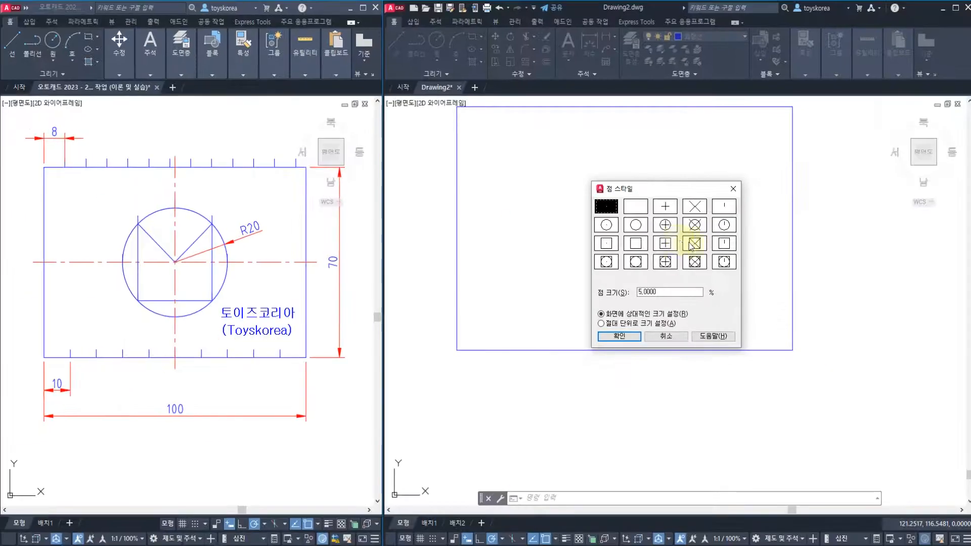
{"action": "left_click", "coordinate": [725, 210]}
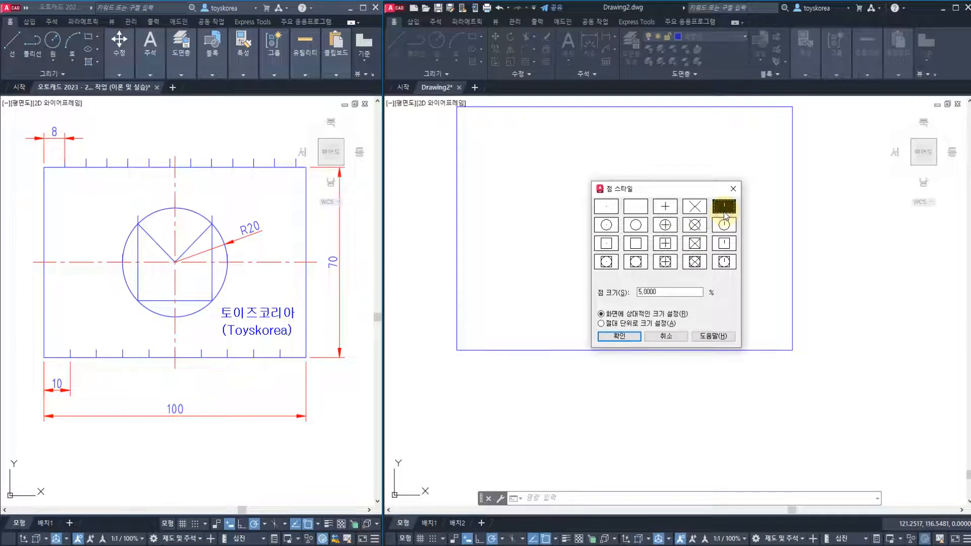
{"action": "left_click", "coordinate": [626, 337]}
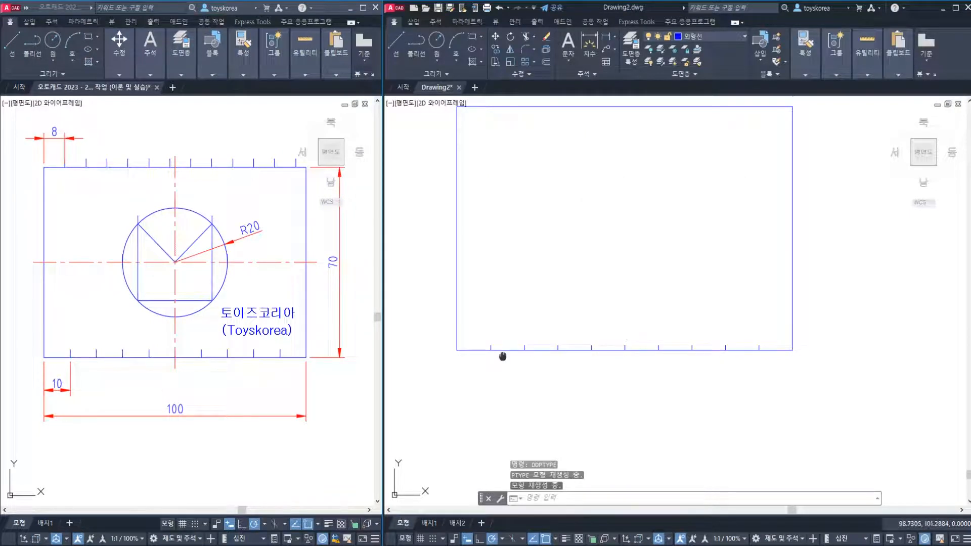
{"action": "middle_click_drag", "start_coordinate": [502, 354], "coordinate": [501, 320]}
{"action": "middle_click_drag", "start_coordinate": [516, 273], "coordinate": [516, 336]}
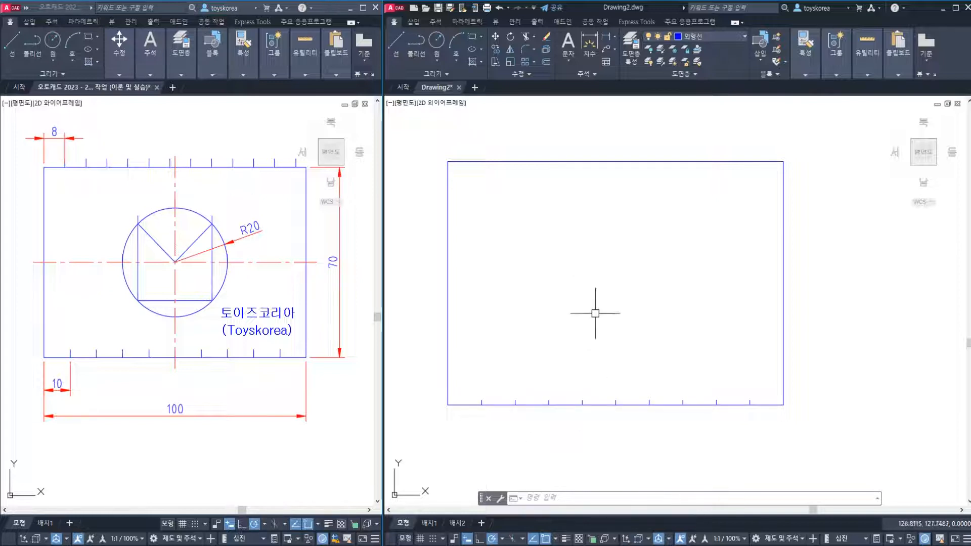
{"action": "middle_click_drag", "start_coordinate": [561, 213], "coordinate": [568, 260]}
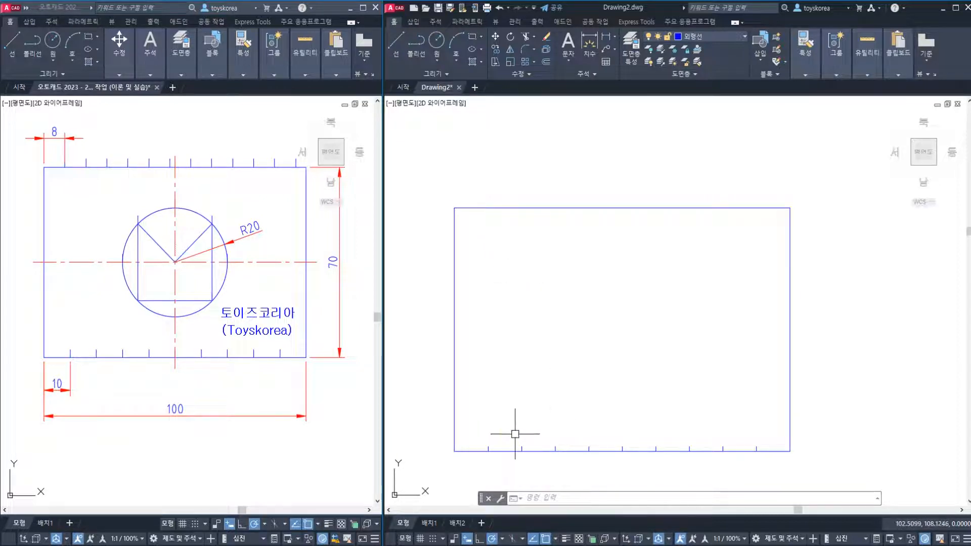
{"action": "type", "text": "V"}
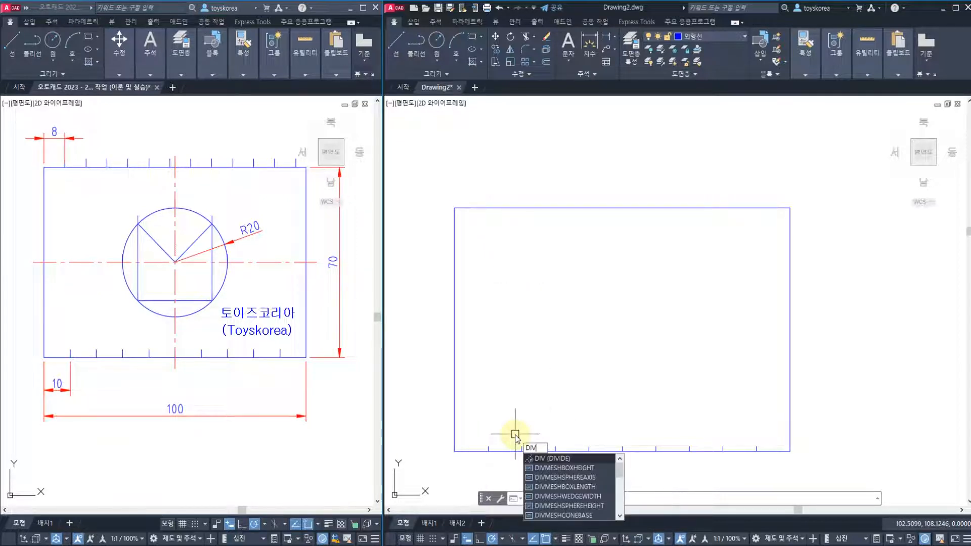
{"action": "key", "text": "Escape"}
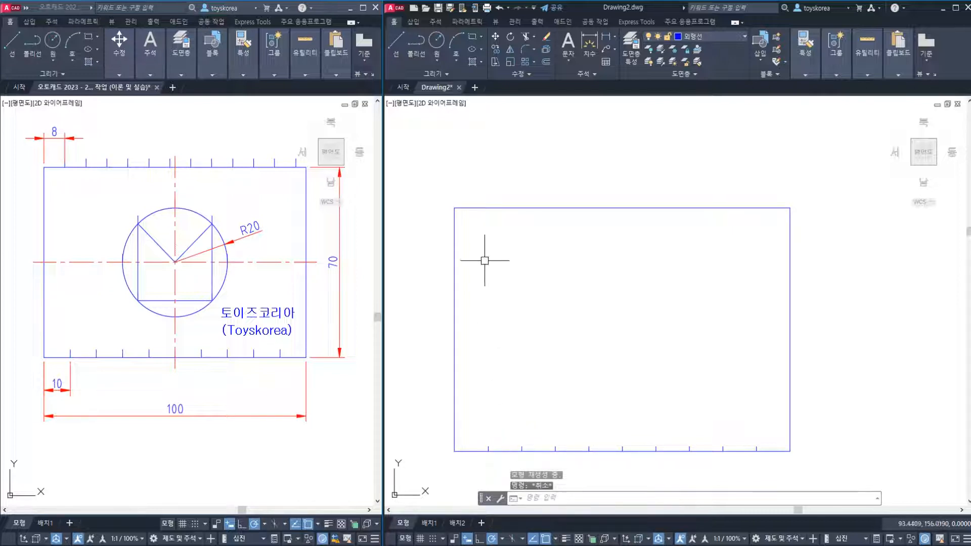
{"action": "left_click", "coordinate": [480, 209]}
{"action": "key", "text": "Escape"}
{"action": "left_click", "coordinate": [466, 203]}
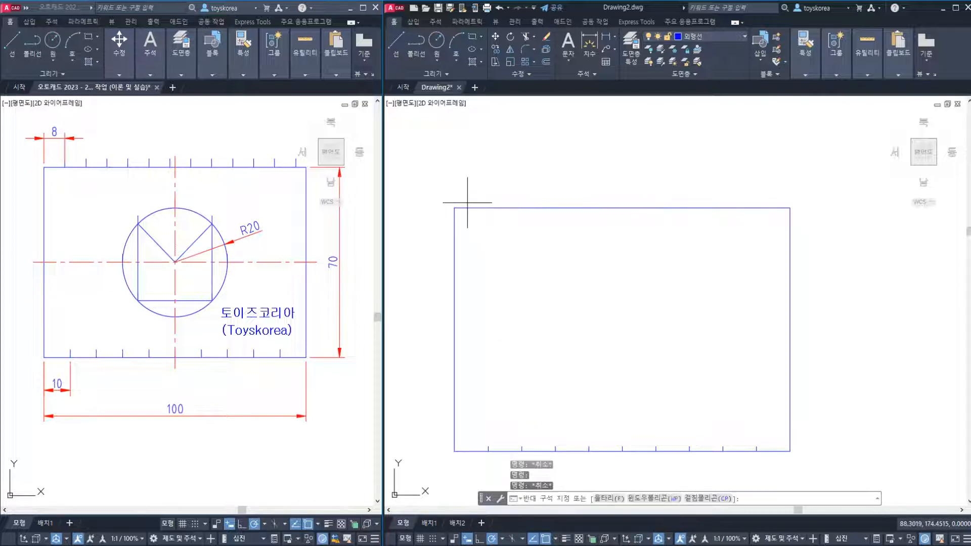
{"action": "key", "text": "Escape"}
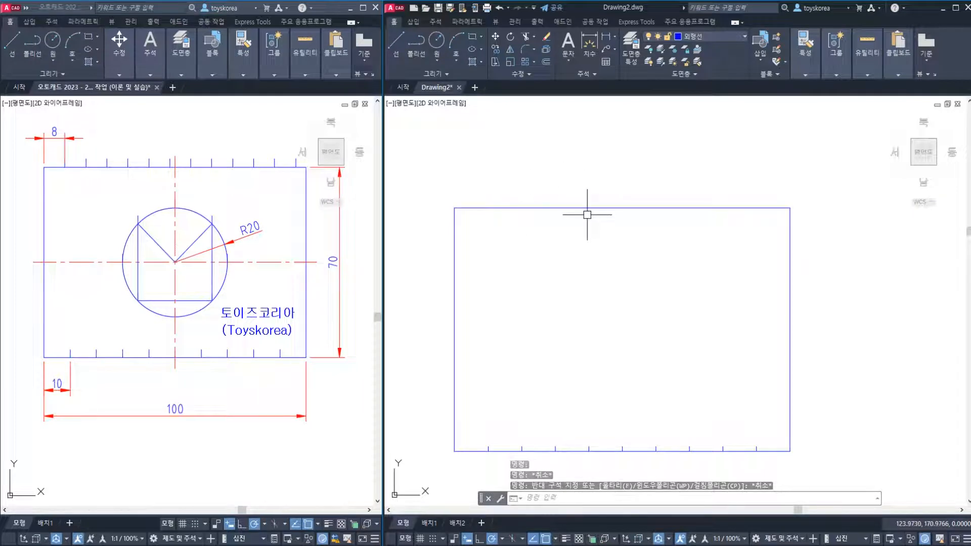
Examine the tick spacing dimension along the top edge of the reference drawing
{"action": "left_click", "coordinate": [104, 181]}
{"action": "middle_click_drag", "start_coordinate": [292, 169], "coordinate": [264, 185]}
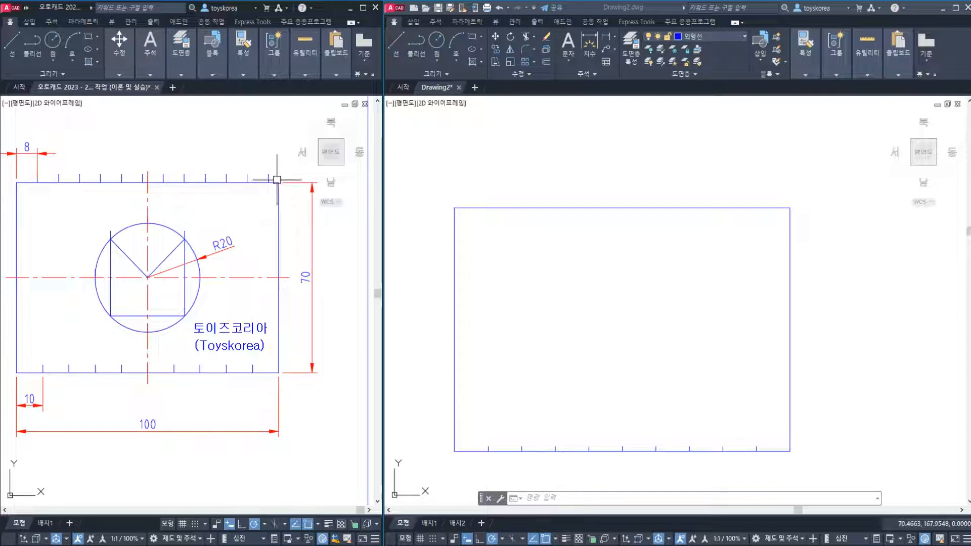
{"action": "left_click", "coordinate": [514, 256]}
{"action": "key", "text": "Escape"}
{"action": "key", "text": "Escape"}
{"action": "key", "text": "Escape"}
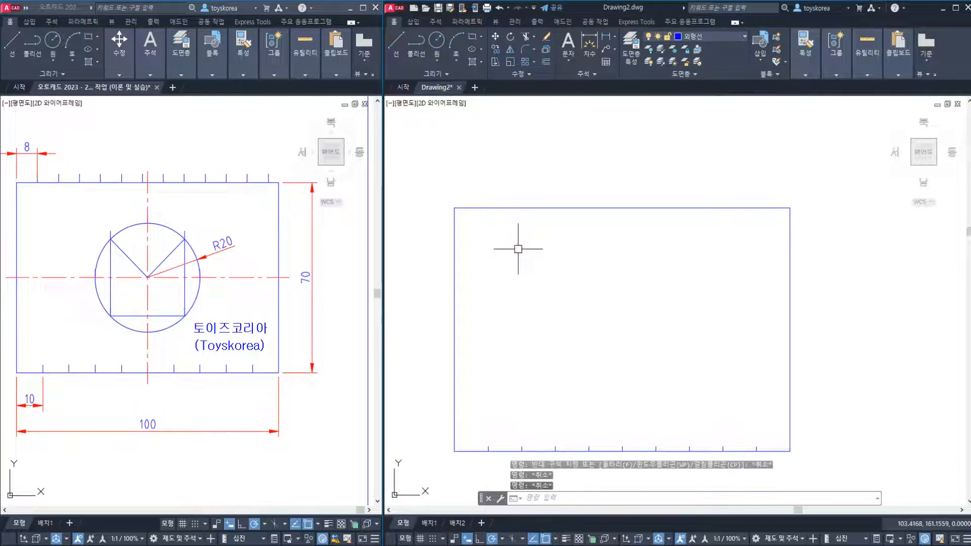
Place points along the rectangle's top edge with the Measure command, using a segment length of 8 from the left end
{"action": "type", "text": "ME"}
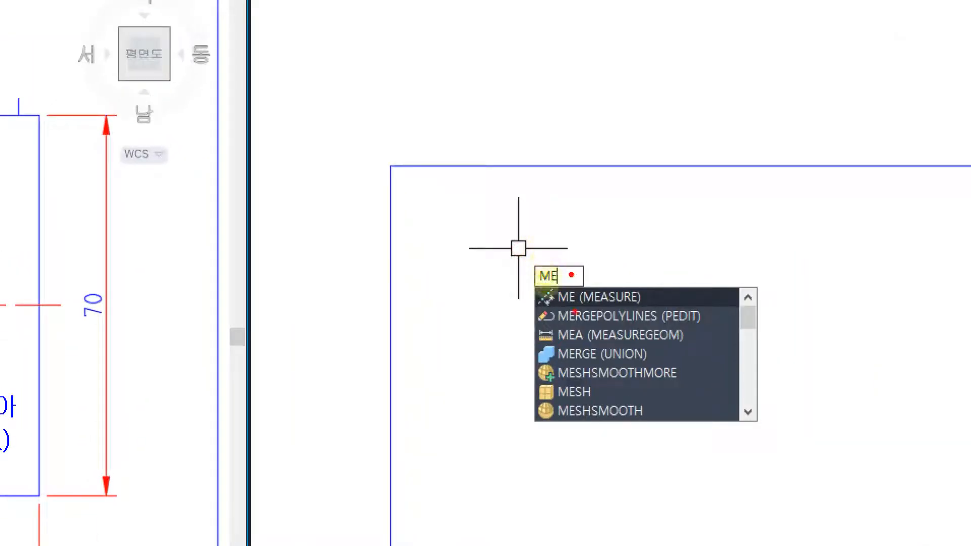
{"action": "mouse_move", "coordinate": [575, 319]}
{"action": "left_mouse_down"}
{"action": "mouse_move", "coordinate": [522, 309]}
{"action": "mouse_move", "coordinate": [663, 253]}
{"action": "mouse_move", "coordinate": [585, 328]}
{"action": "left_mouse_up"}
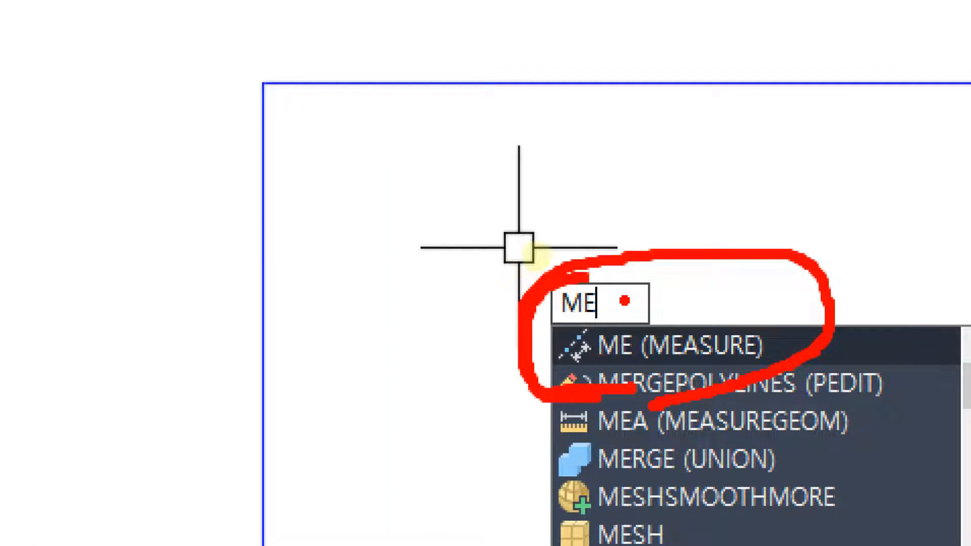
{"action": "mouse_move", "coordinate": [584, 276]}
{"action": "left_mouse_down"}
{"action": "mouse_move", "coordinate": [625, 362]}
{"action": "mouse_move", "coordinate": [531, 364]}
{"action": "mouse_move", "coordinate": [596, 309]}
{"action": "left_mouse_up"}
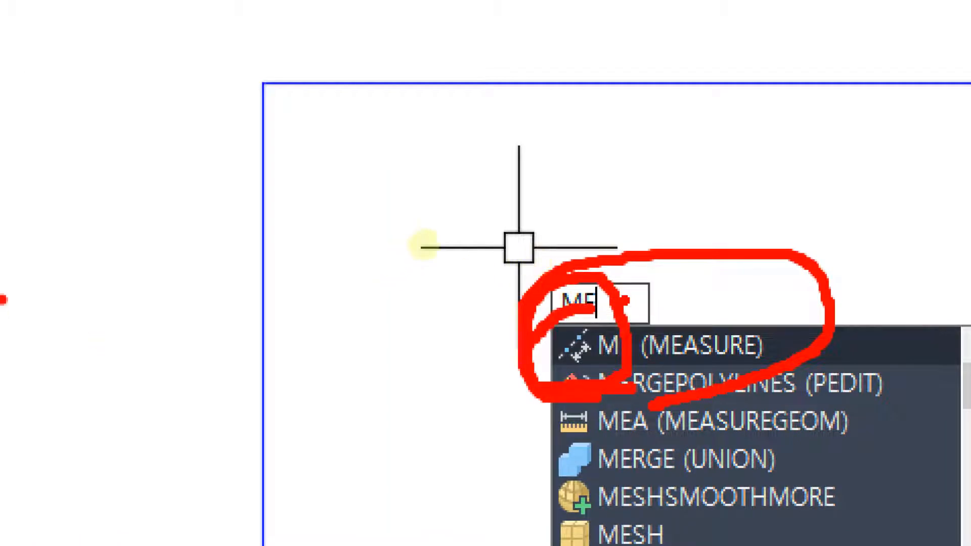
{"action": "mouse_move", "coordinate": [161, 150]}
{"action": "left_mouse_down"}
{"action": "mouse_move", "coordinate": [154, 243]}
{"action": "mouse_move", "coordinate": [247, 227]}
{"action": "mouse_move", "coordinate": [248, 240]}
{"action": "left_mouse_up"}
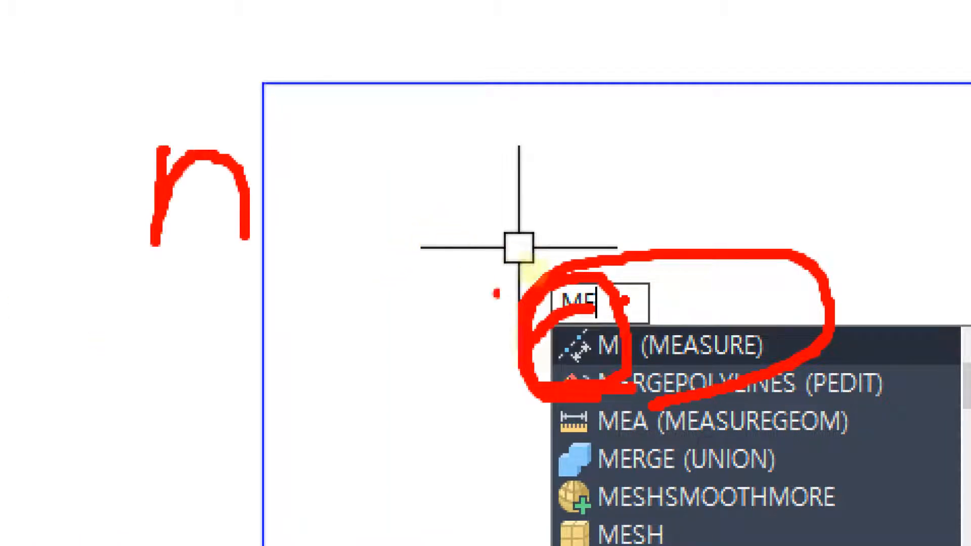
{"action": "left_click_drag", "start_coordinate": [106, 346], "coordinate": [128, 443]}
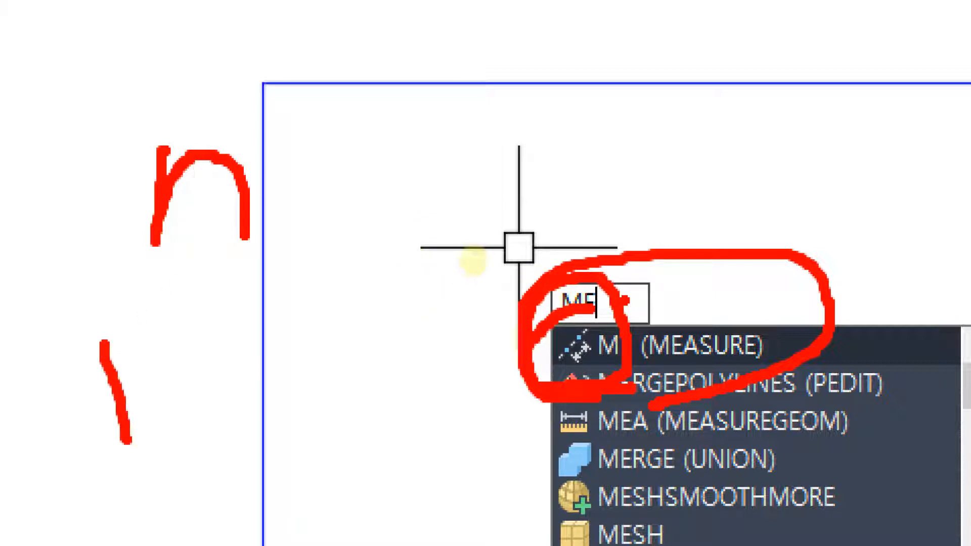
{"action": "left_click_drag", "start_coordinate": [399, 211], "coordinate": [454, 348]}
{"action": "mouse_move", "coordinate": [126, 401]}
{"action": "left_mouse_down"}
{"action": "mouse_move", "coordinate": [423, 322]}
{"action": "mouse_move", "coordinate": [392, 366]}
{"action": "left_mouse_up"}
{"action": "mouse_move", "coordinate": [170, 361]}
{"action": "left_mouse_down"}
{"action": "mouse_move", "coordinate": [108, 411]}
{"action": "mouse_move", "coordinate": [179, 419]}
{"action": "left_mouse_up"}
{"action": "mouse_move", "coordinate": [299, 267]}
{"action": "left_mouse_down"}
{"action": "mouse_move", "coordinate": [278, 302]}
{"action": "mouse_move", "coordinate": [506, 152]}
{"action": "left_mouse_up"}
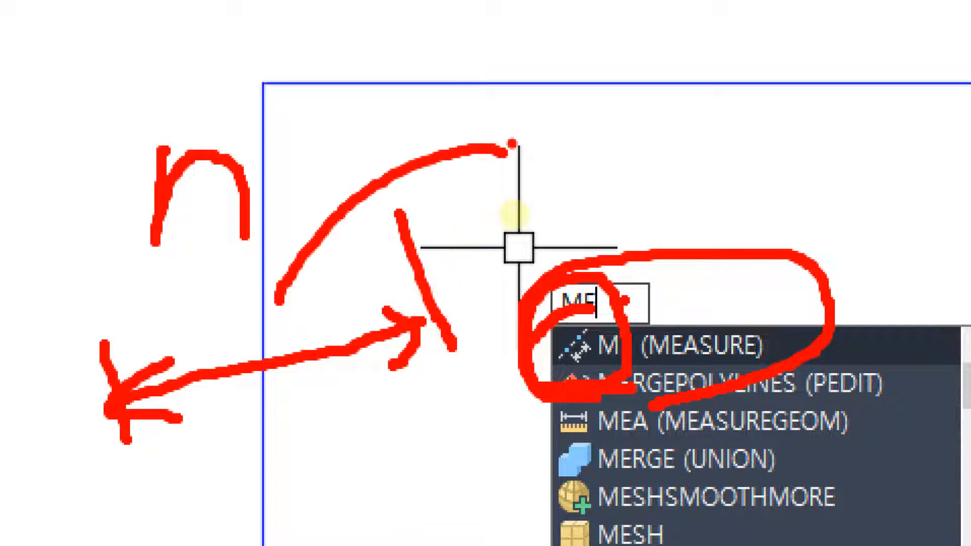
{"action": "left_click_drag", "start_coordinate": [500, 103], "coordinate": [506, 213]}
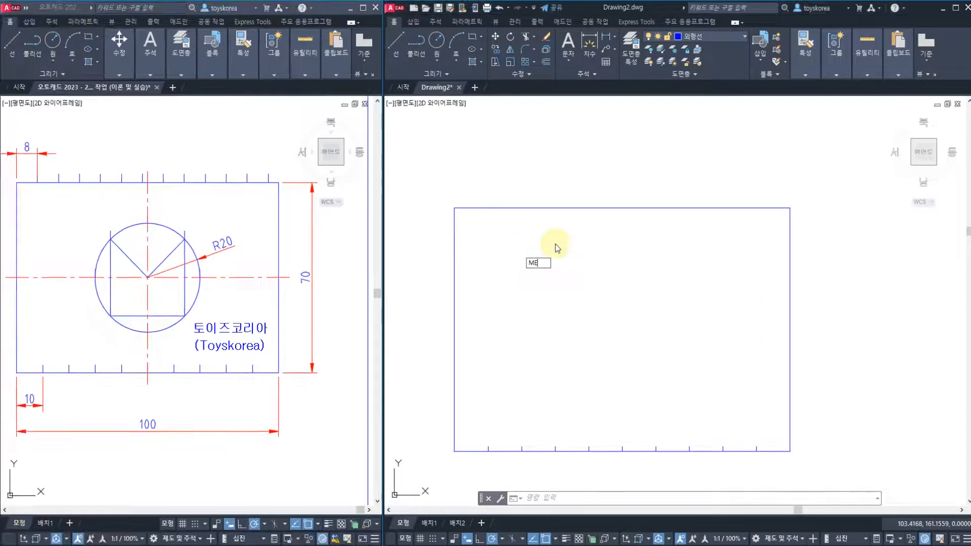
{"action": "key", "text": "Return"}
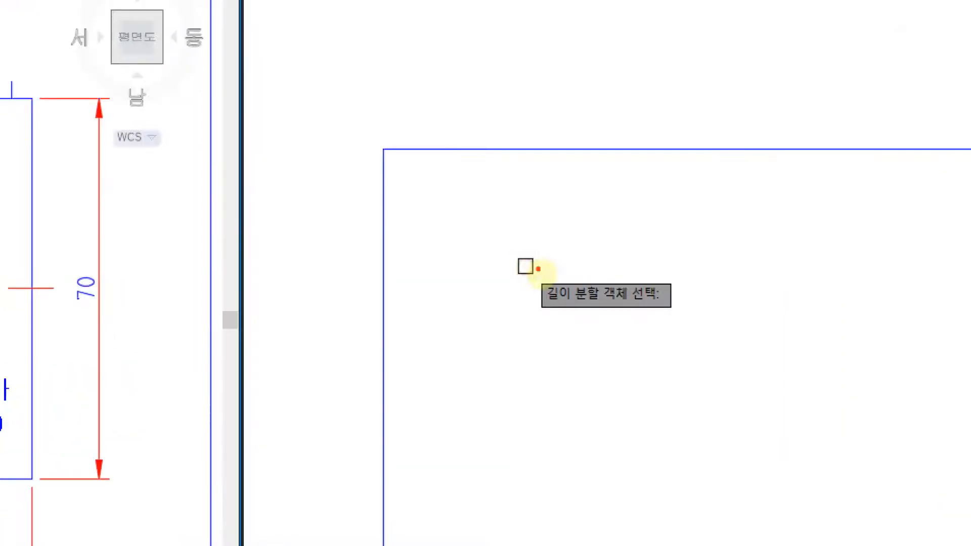
{"action": "mouse_move", "coordinate": [555, 292]}
{"action": "left_mouse_down"}
{"action": "mouse_move", "coordinate": [541, 296]}
{"action": "mouse_move", "coordinate": [538, 261]}
{"action": "mouse_move", "coordinate": [574, 293]}
{"action": "left_mouse_up"}
{"action": "left_click_drag", "start_coordinate": [623, 319], "coordinate": [571, 341]}
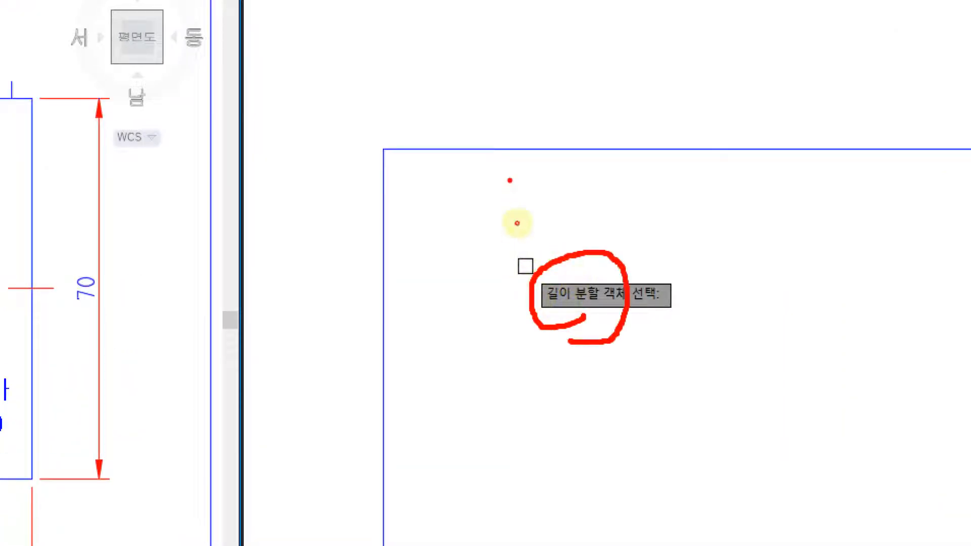
{"action": "left_click_drag", "start_coordinate": [509, 179], "coordinate": [510, 156]}
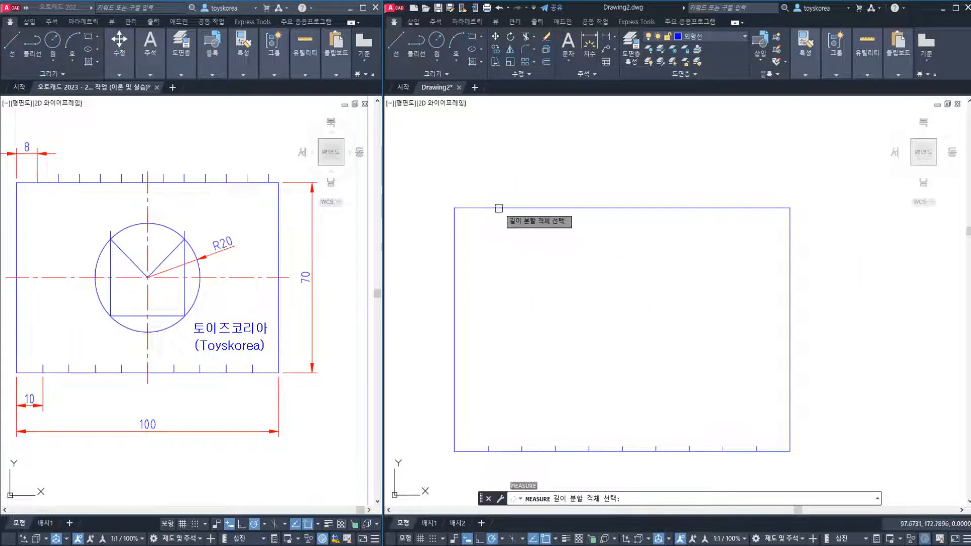
{"action": "left_click", "coordinate": [472, 148]}
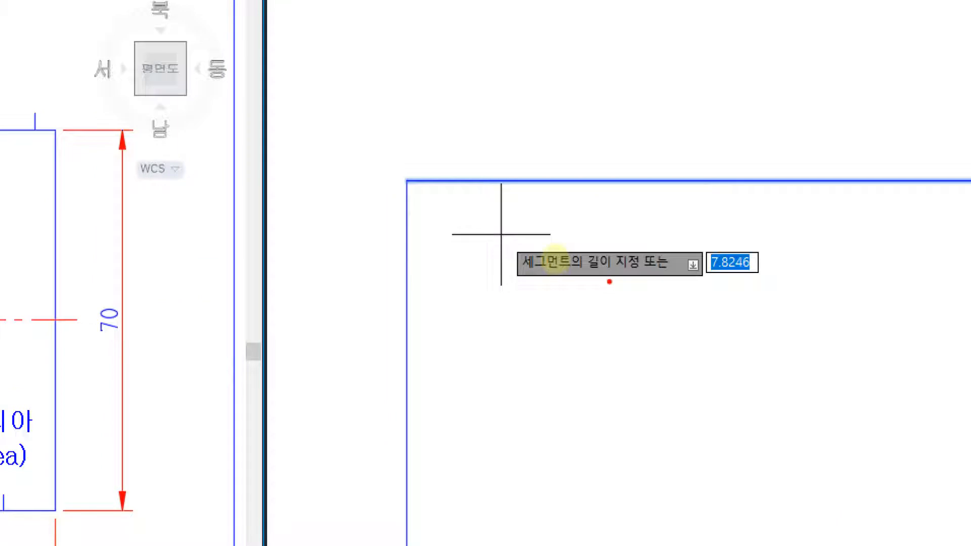
{"action": "mouse_move", "coordinate": [610, 282]}
{"action": "left_mouse_down"}
{"action": "mouse_move", "coordinate": [575, 276]}
{"action": "mouse_move", "coordinate": [607, 239]}
{"action": "mouse_move", "coordinate": [618, 291]}
{"action": "left_mouse_up"}
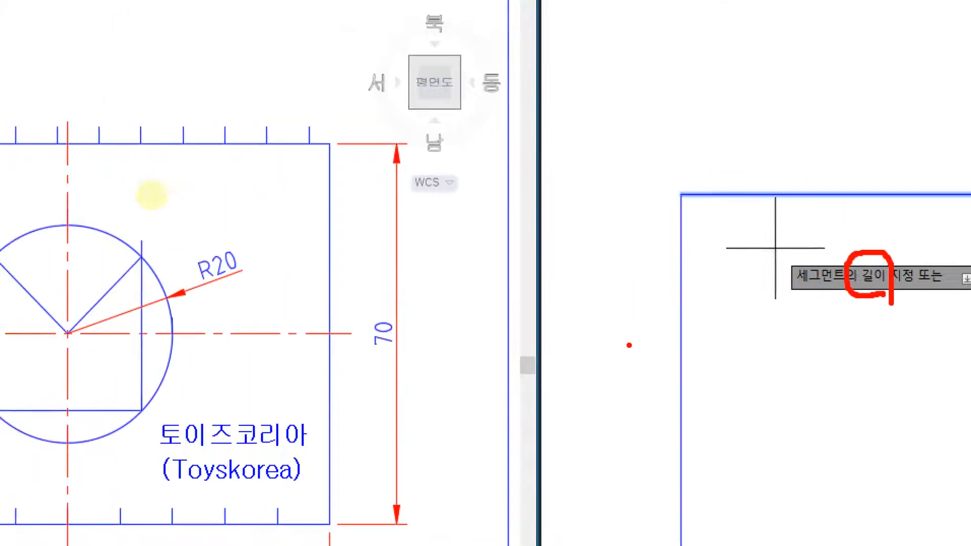
{"action": "mouse_move", "coordinate": [108, 129]}
{"action": "left_mouse_down"}
{"action": "mouse_move", "coordinate": [5, 102]}
{"action": "mouse_move", "coordinate": [74, 121]}
{"action": "left_mouse_up"}
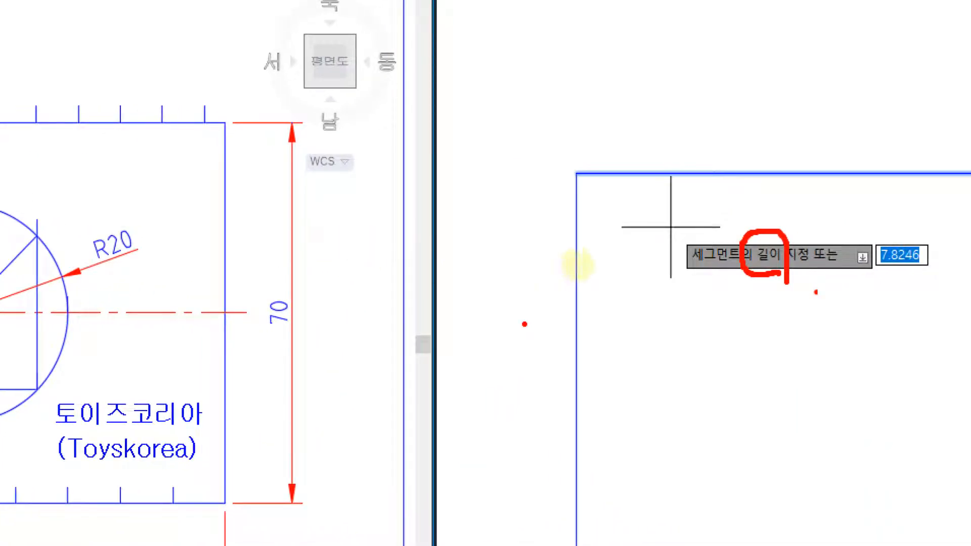
{"action": "left_click_drag", "start_coordinate": [919, 255], "coordinate": [835, 330]}
{"action": "mouse_move", "coordinate": [830, 305]}
{"action": "left_mouse_down"}
{"action": "mouse_move", "coordinate": [822, 330]}
{"action": "mouse_move", "coordinate": [858, 338]}
{"action": "left_mouse_up"}
{"action": "mouse_move", "coordinate": [763, 390]}
{"action": "left_mouse_down"}
{"action": "mouse_move", "coordinate": [727, 347]}
{"action": "mouse_move", "coordinate": [676, 463]}
{"action": "mouse_move", "coordinate": [724, 362]}
{"action": "left_mouse_up"}
{"action": "mouse_move", "coordinate": [833, 377]}
{"action": "left_mouse_down"}
{"action": "mouse_move", "coordinate": [836, 441]}
{"action": "mouse_move", "coordinate": [757, 452]}
{"action": "mouse_move", "coordinate": [794, 475]}
{"action": "left_mouse_up"}
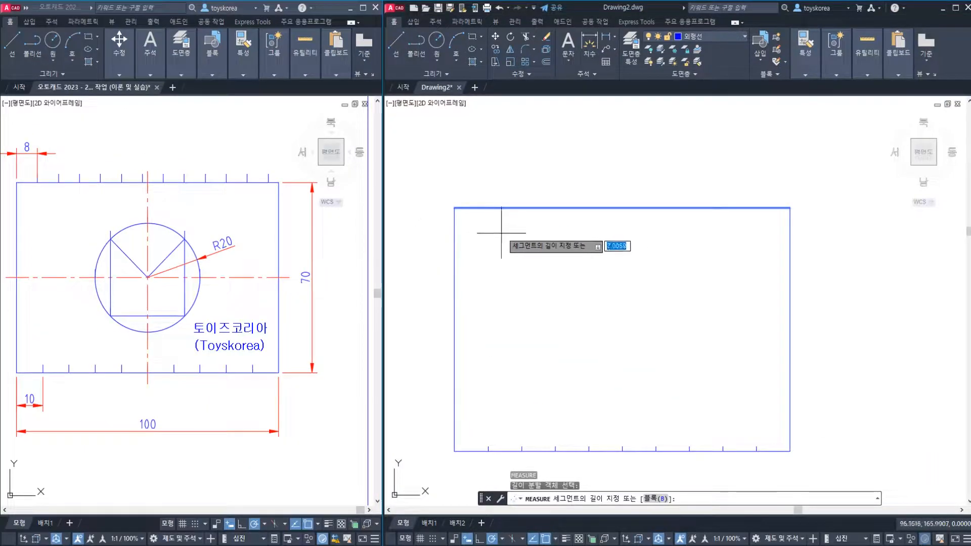
{"action": "type", "text": "8"}
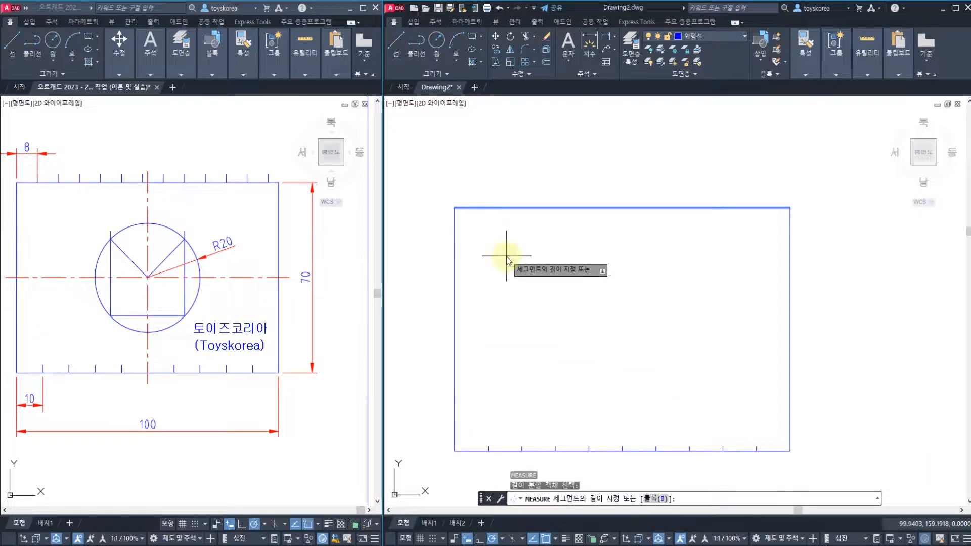
{"action": "key", "text": "Return"}
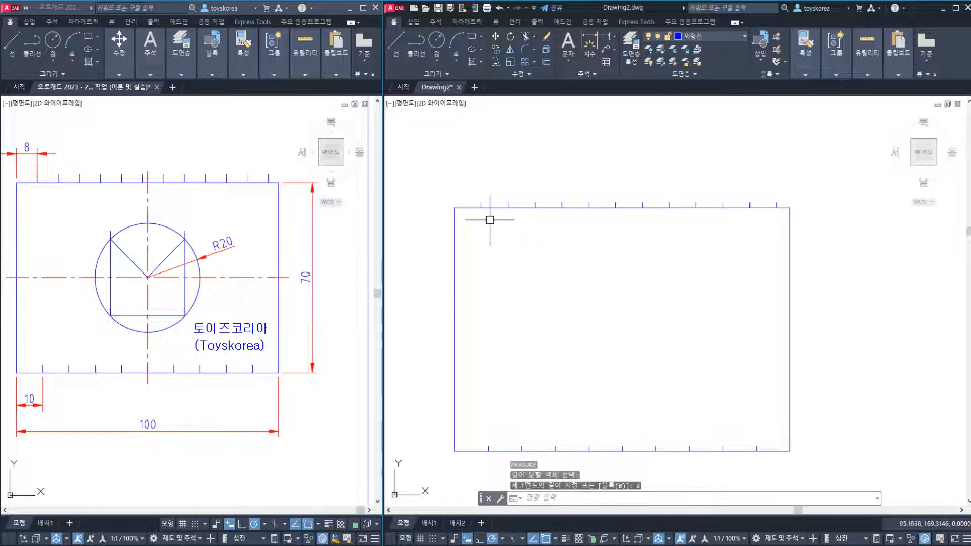
Add linear dimensions to the first three tick intervals from the rectangle's top-left corner, placed just below the top edge
{"action": "type", "text": "dli"}
{"action": "key", "text": "Return"}
{"action": "left_click", "coordinate": [462, 207]}
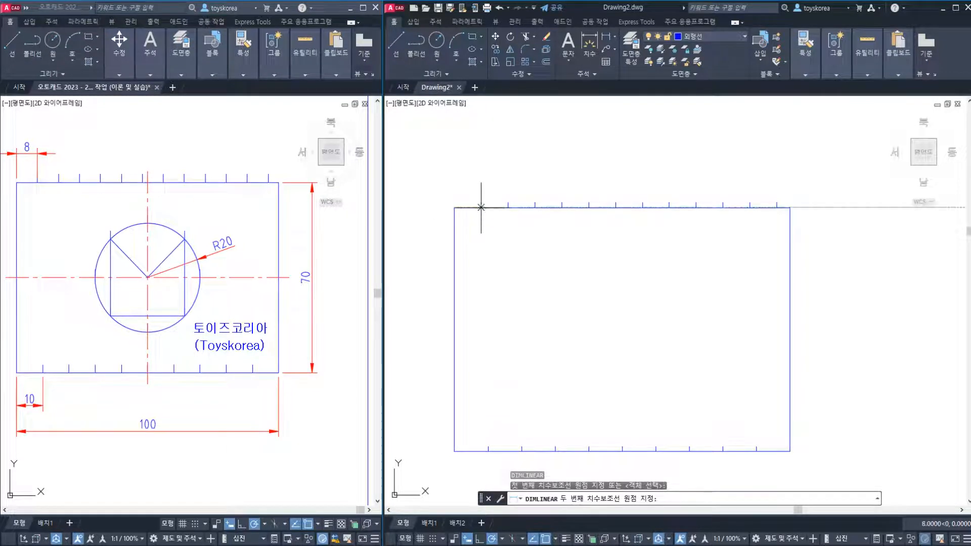
{"action": "left_click", "coordinate": [479, 207]}
{"action": "left_click", "coordinate": [479, 227]}
{"action": "key", "text": "Return"}
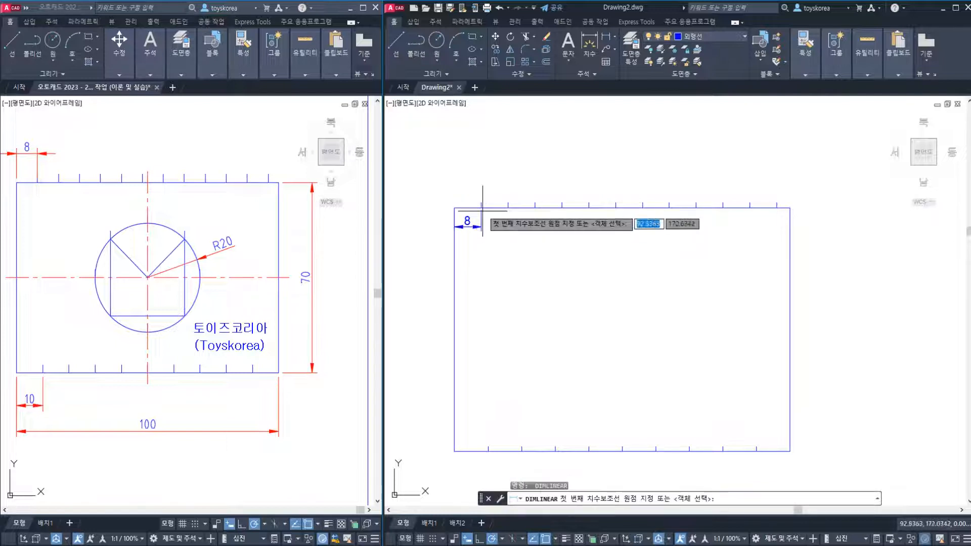
{"action": "left_click", "coordinate": [481, 207]}
{"action": "left_click", "coordinate": [508, 208]}
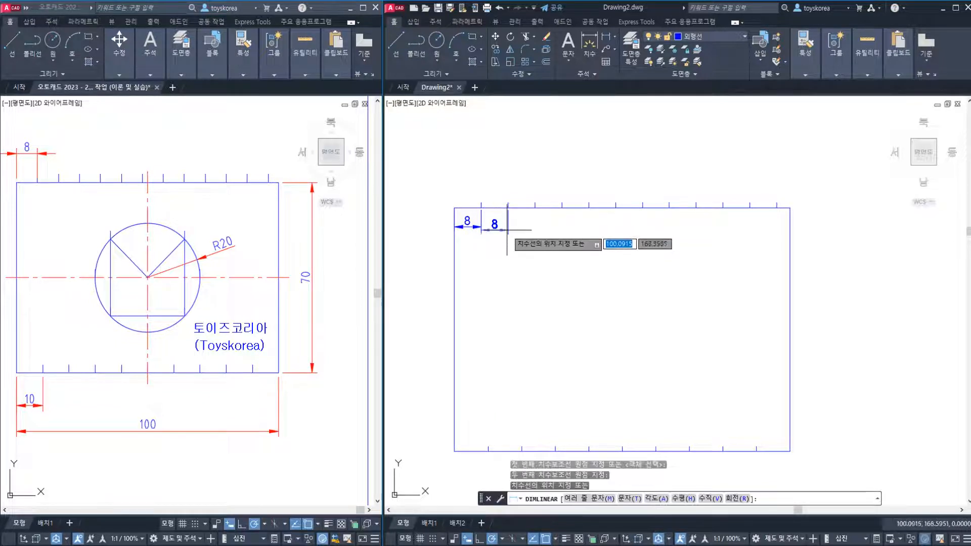
{"action": "left_click", "coordinate": [508, 229]}
{"action": "key", "text": "Return"}
{"action": "left_click", "coordinate": [508, 207]}
{"action": "left_click", "coordinate": [535, 208]}
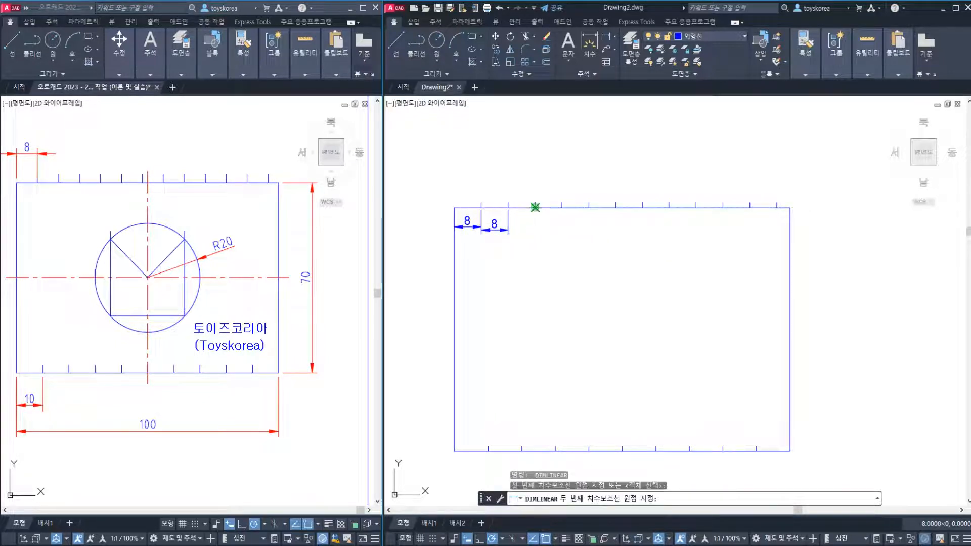
{"action": "left_click", "coordinate": [533, 226]}
{"action": "key", "text": "Return"}
{"action": "key", "text": "Escape"}
{"action": "key", "text": "Escape"}
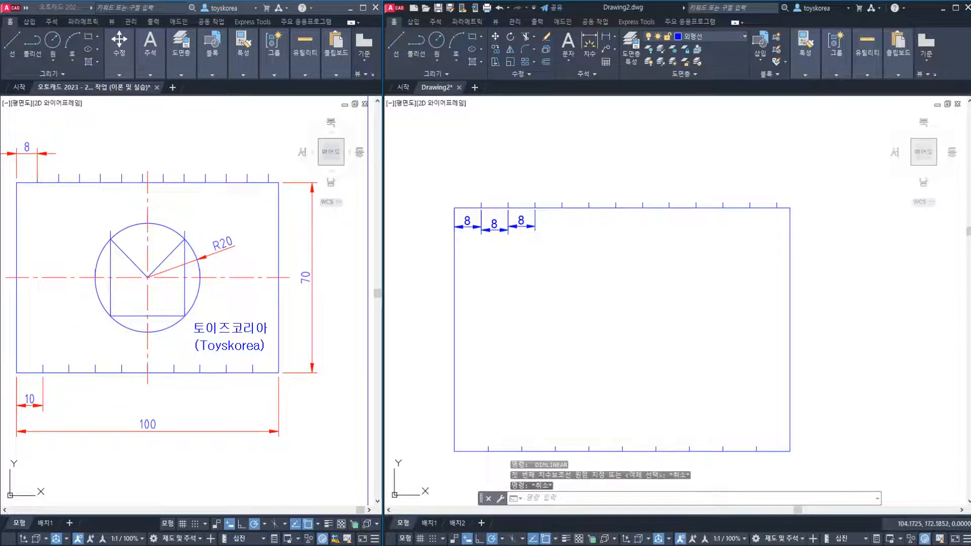
Inspect the tick spacing along the top edge and the leftover segment at its right end
{"action": "left_click", "coordinate": [521, 208]}
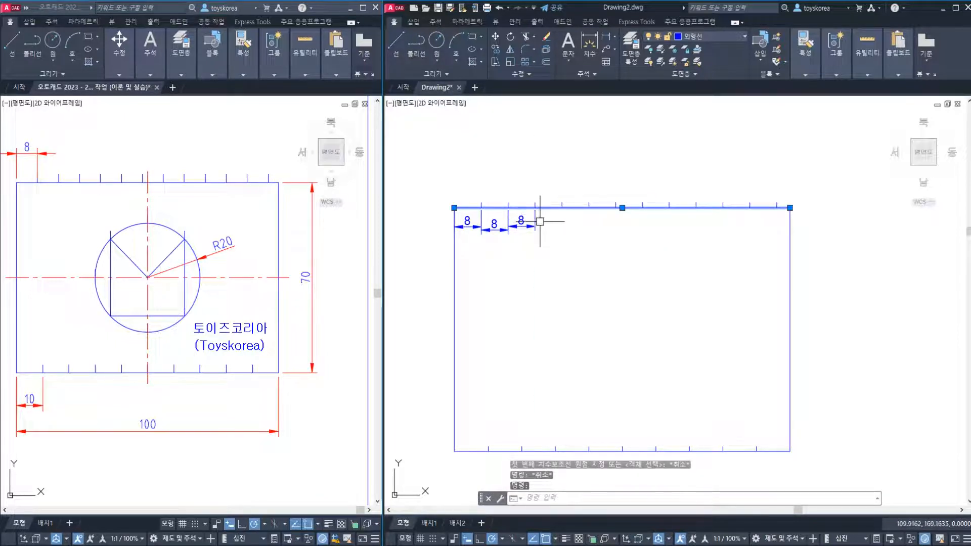
{"action": "key", "text": "Escape"}
{"action": "scroll", "coordinate": [790, 209], "scroll_direction": "up", "scroll_amount": 5}
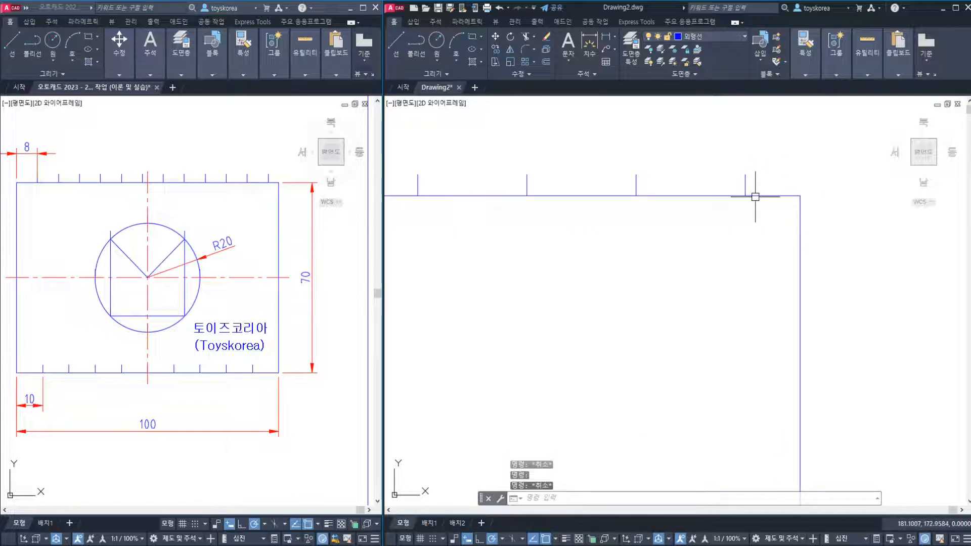
{"action": "mouse_move", "coordinate": [803, 193]}
{"action": "middle_mouse_down"}
{"action": "mouse_move", "coordinate": [685, 211]}
{"action": "mouse_move", "coordinate": [787, 215]}
{"action": "middle_mouse_up"}
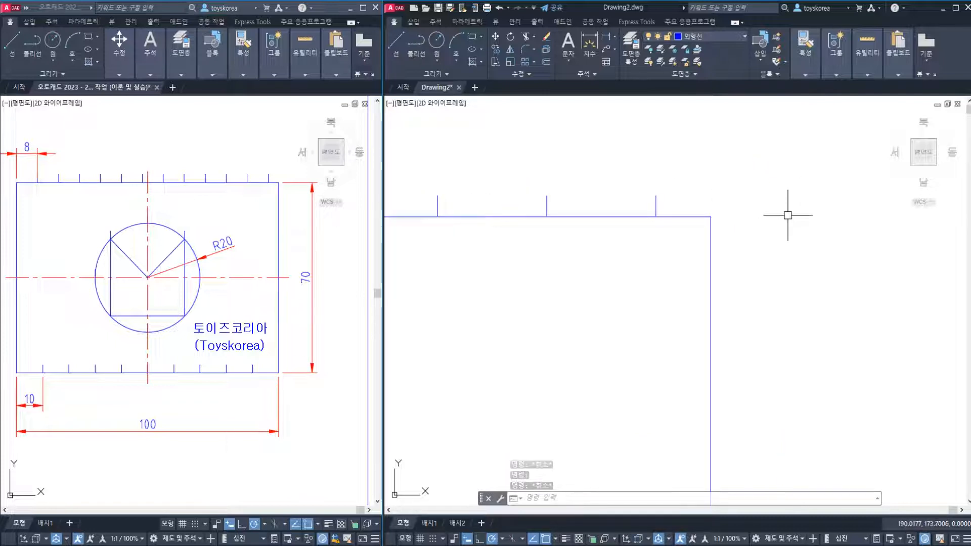
{"action": "left_click", "coordinate": [693, 217]}
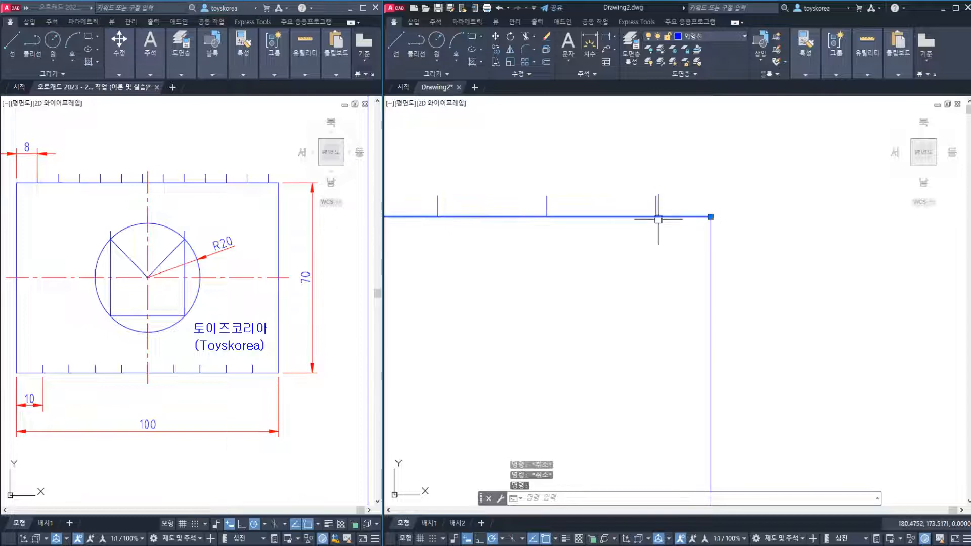
{"action": "key", "text": "Escape"}
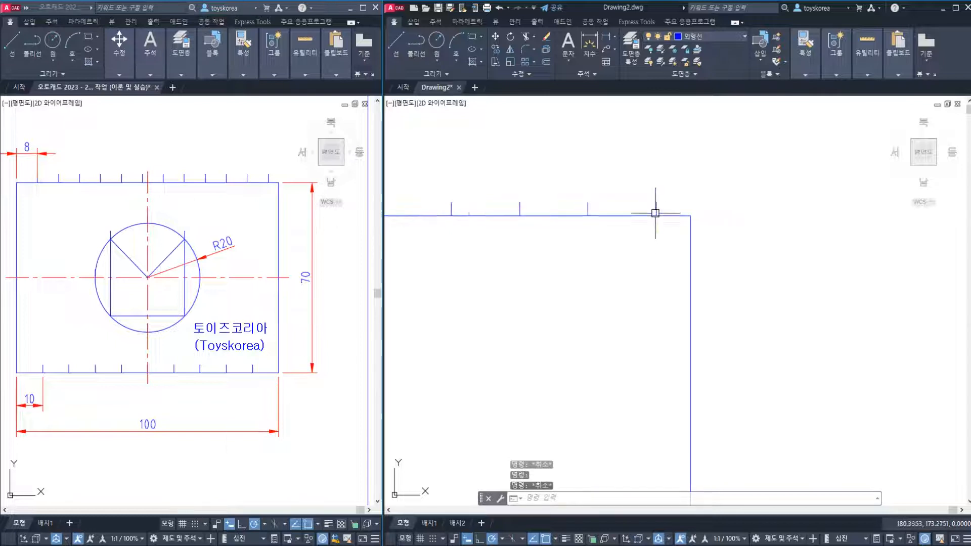
{"action": "scroll", "coordinate": [654, 213], "scroll_direction": "down", "scroll_amount": 5}
{"action": "scroll", "coordinate": [501, 253], "scroll_direction": "up", "scroll_amount": 3}
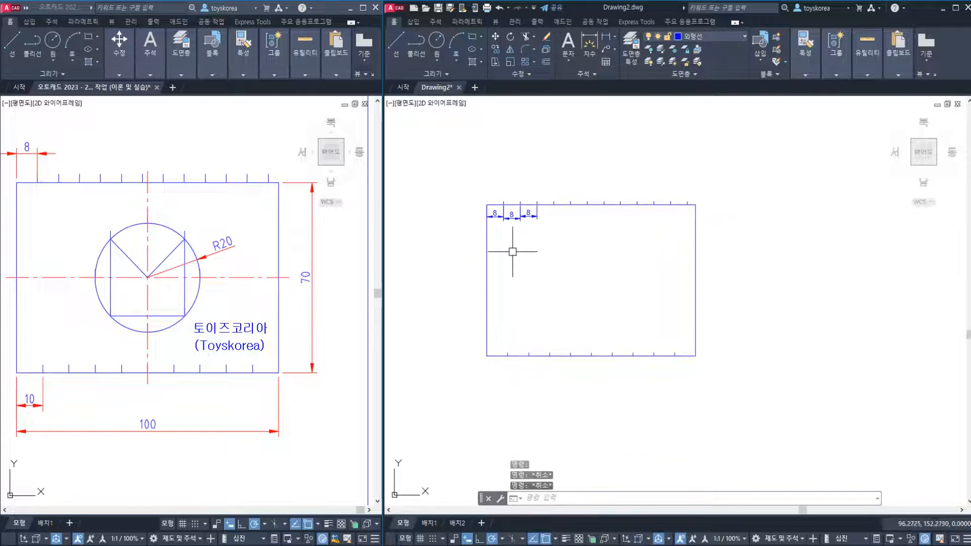
Delete the three tick-interval dimensions below the rectangle's top edge
{"action": "left_click", "coordinate": [567, 257]}
{"action": "left_click", "coordinate": [483, 215]}
{"action": "key", "text": "Delete"}
{"action": "left_click", "coordinate": [514, 269]}
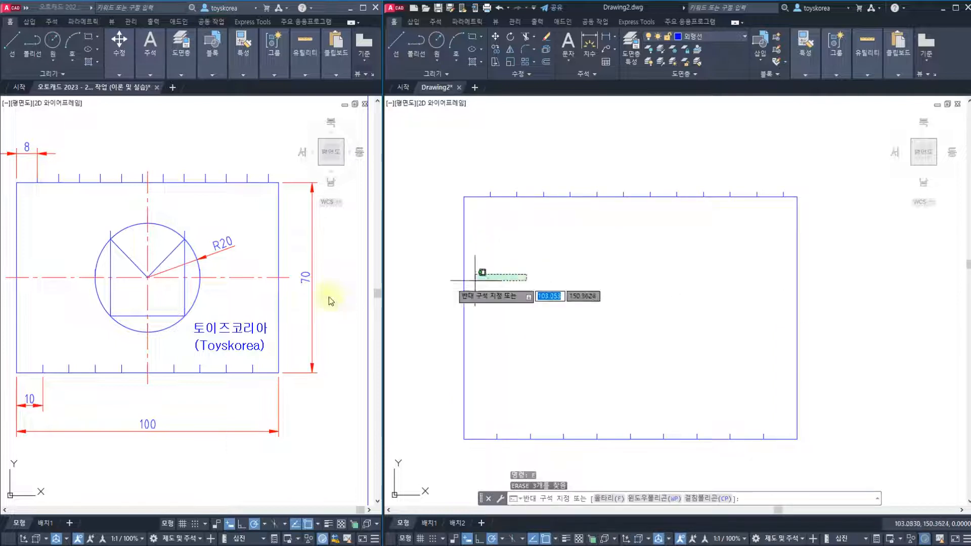
{"action": "key", "text": "Escape"}
{"action": "key", "text": "Escape"}
{"action": "middle_click_drag", "start_coordinate": [615, 313], "coordinate": [585, 301]}
Compare the rectangle's bottom and right edges with the circle and its inner lines in the reference drawing
{"action": "key", "text": "Escape"}
{"action": "left_click", "coordinate": [618, 407]}
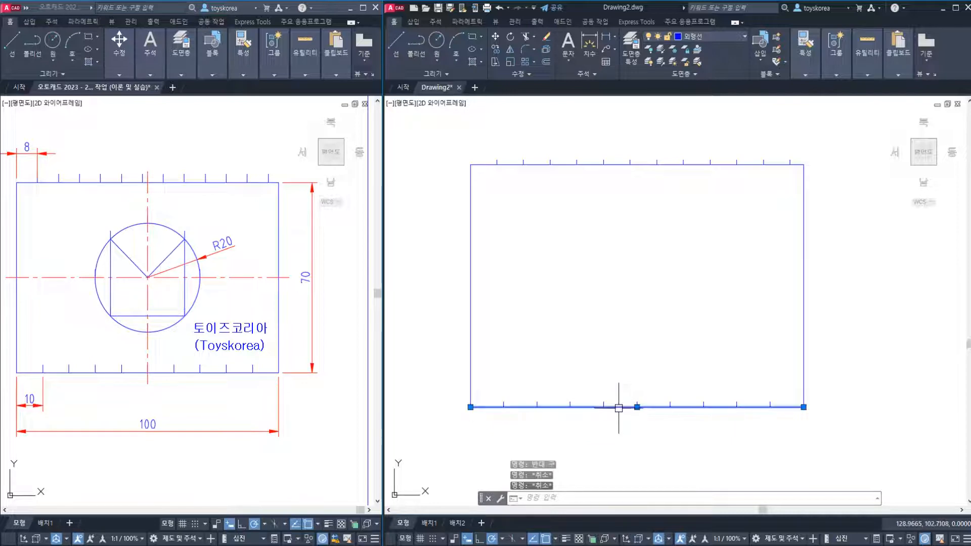
{"action": "key", "text": "Escape"}
{"action": "left_click", "coordinate": [804, 210]}
{"action": "key", "text": "Escape"}
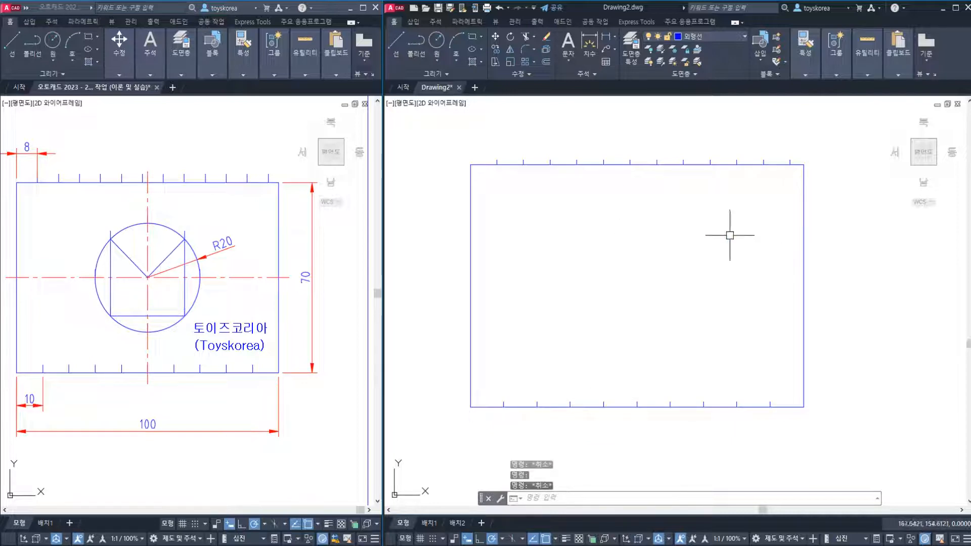
{"action": "left_click", "coordinate": [199, 302]}
{"action": "left_click", "coordinate": [199, 302]}
{"action": "key", "text": "Escape"}
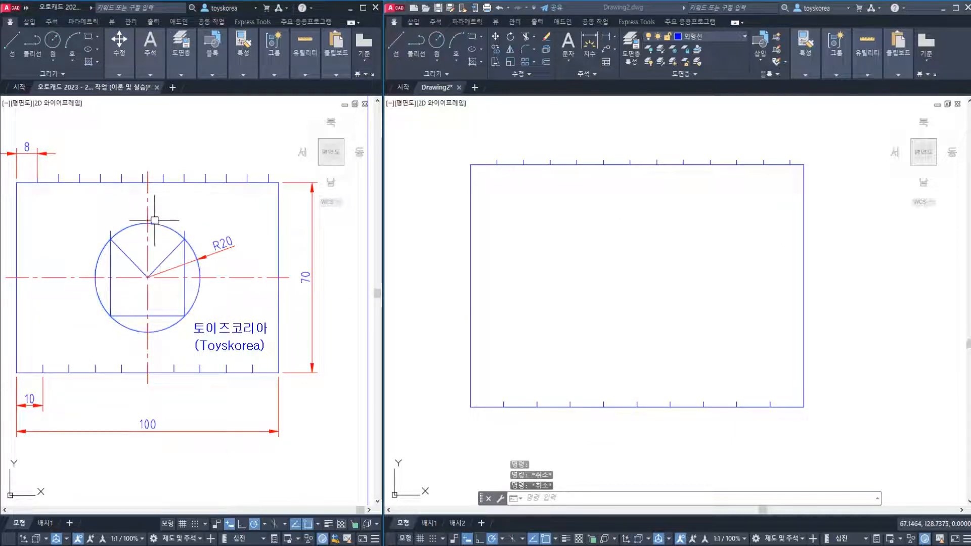
{"action": "scroll", "coordinate": [108, 291], "scroll_direction": "up", "scroll_amount": 1}
{"action": "scroll", "coordinate": [108, 277], "scroll_direction": "up", "scroll_amount": 1}
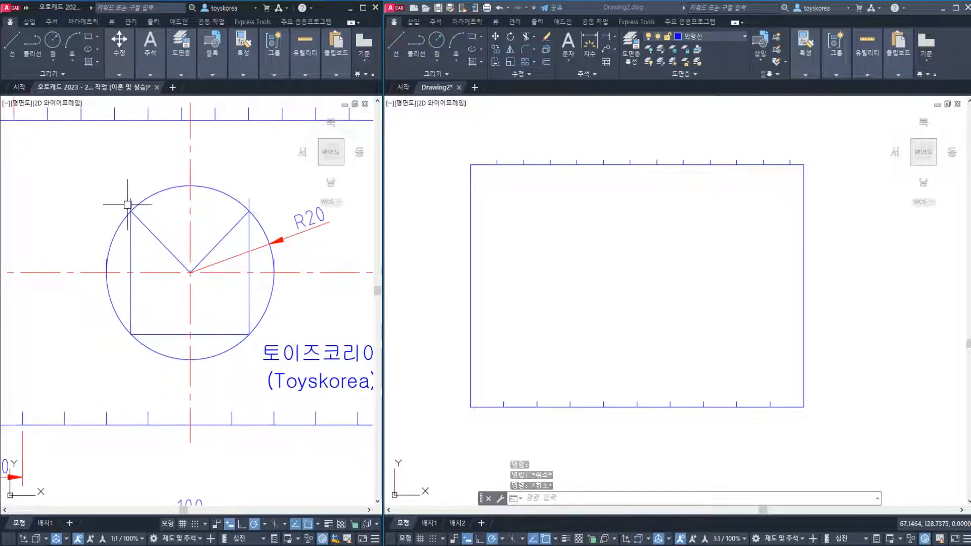
{"action": "scroll", "coordinate": [173, 180], "scroll_direction": "up", "scroll_amount": 1}
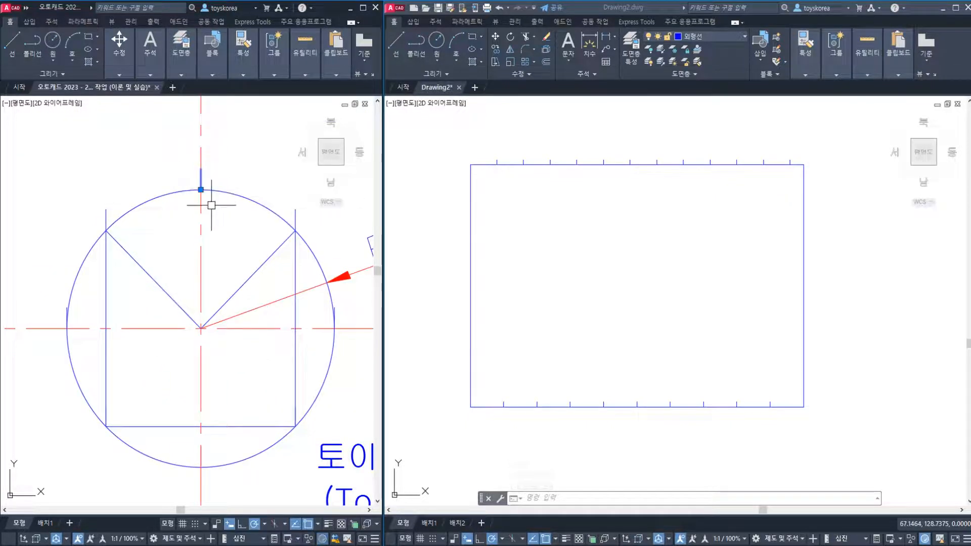
{"action": "scroll", "coordinate": [80, 336], "scroll_direction": "down", "scroll_amount": 2}
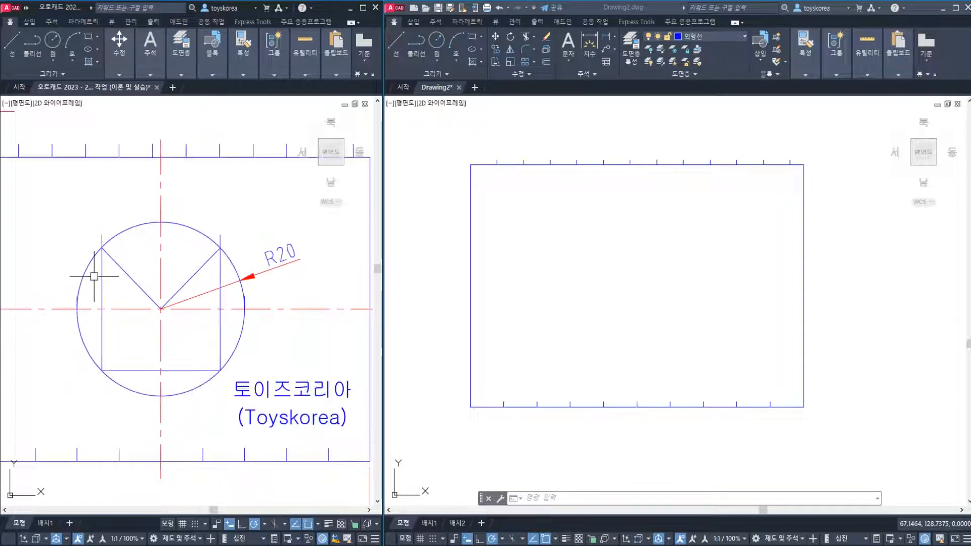
{"action": "middle_click_drag", "start_coordinate": [96, 275], "coordinate": [163, 238]}
{"action": "left_click", "coordinate": [178, 221]}
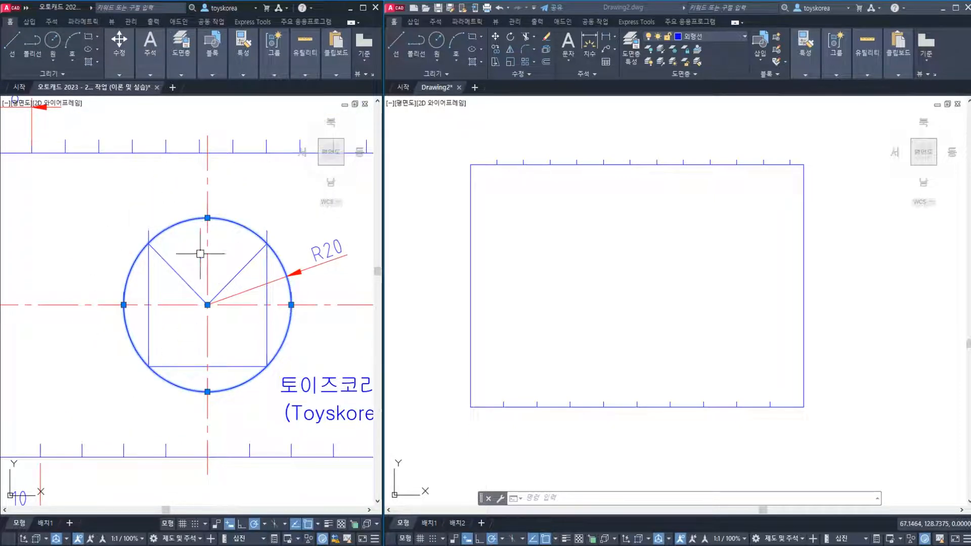
{"action": "scroll", "coordinate": [261, 309], "scroll_direction": "down", "scroll_amount": 2}
{"action": "key", "text": "Escape"}
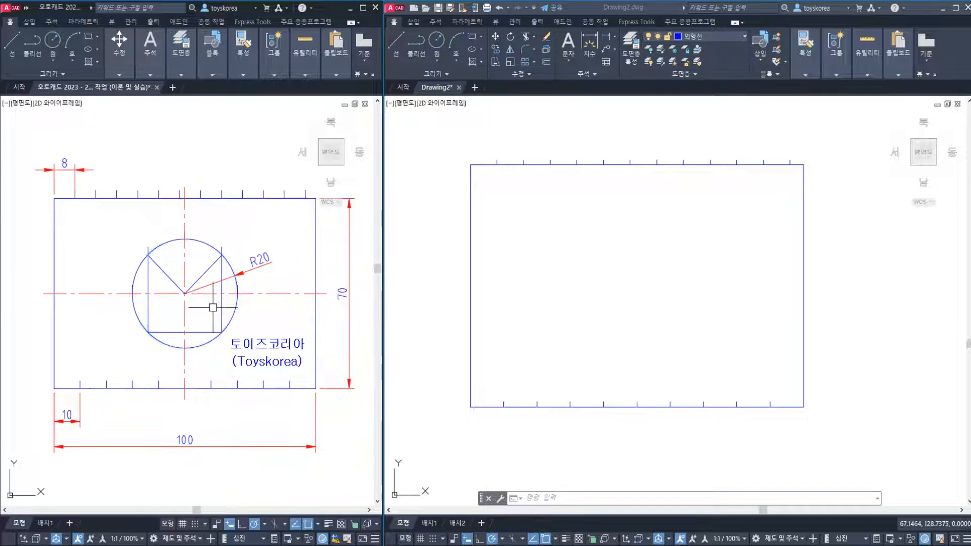
Make sure the Node object snap is enabled in the drafting settings of the practice drawing
{"action": "scroll", "coordinate": [208, 303], "scroll_direction": "up", "scroll_amount": 2}
{"action": "left_click", "coordinate": [499, 318]}
{"action": "key", "text": "Escape"}
{"action": "key", "text": "Escape"}
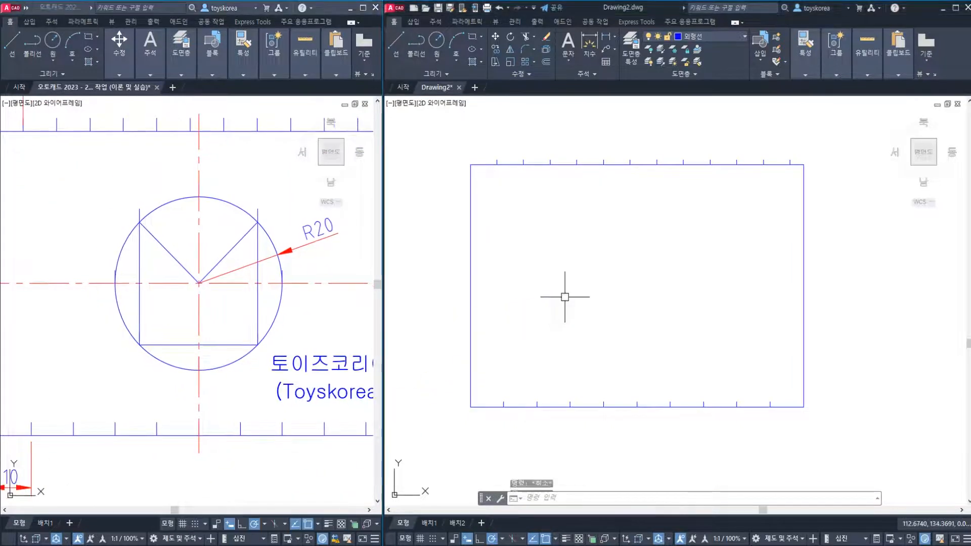
{"action": "middle_click_drag", "start_coordinate": [571, 291], "coordinate": [551, 282]}
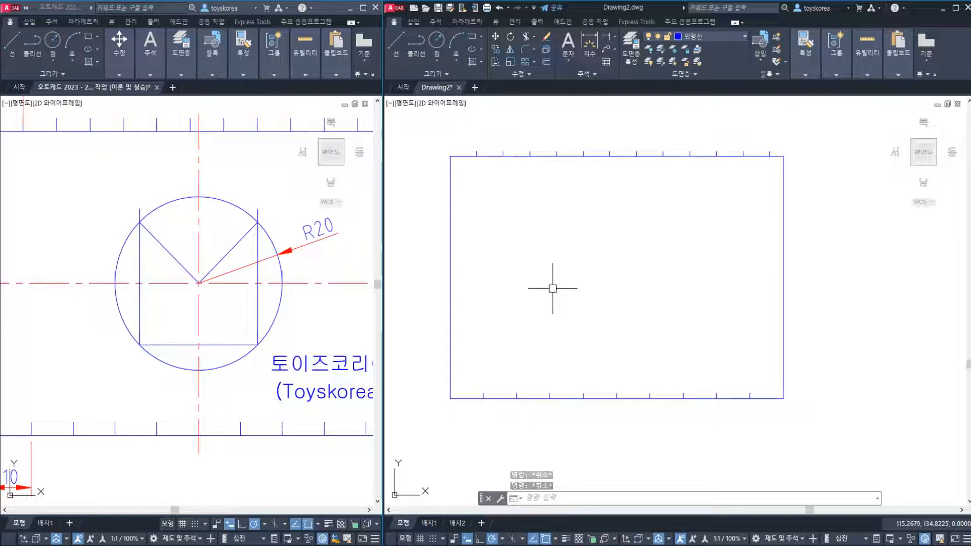
{"action": "type", "text": "OS"}
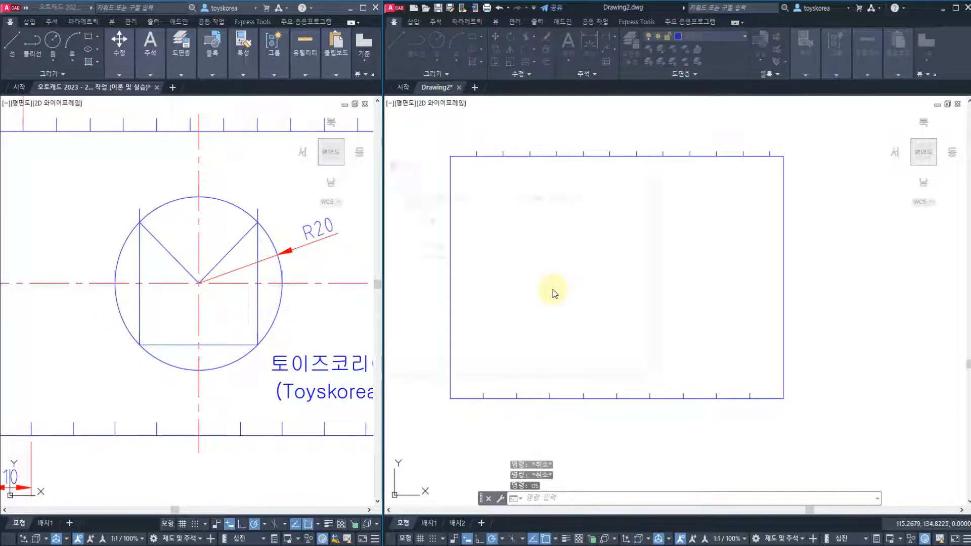
{"action": "key", "text": "Return"}
{"action": "left_click", "coordinate": [423, 274]}
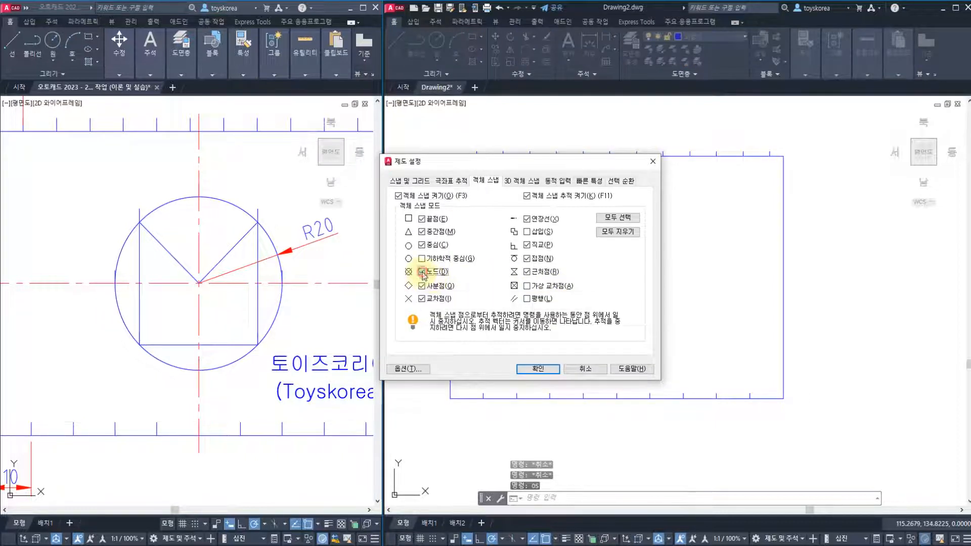
{"action": "left_click", "coordinate": [539, 372]}
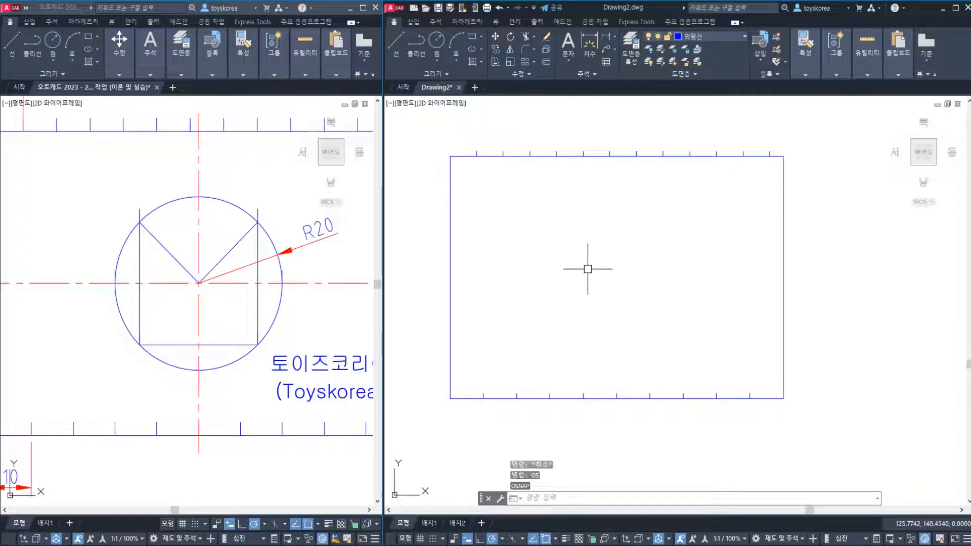
Draw a horizontal line across the rectangle from the midpoint of its left edge to the midpoint of its right edge
{"action": "left_click", "coordinate": [270, 332]}
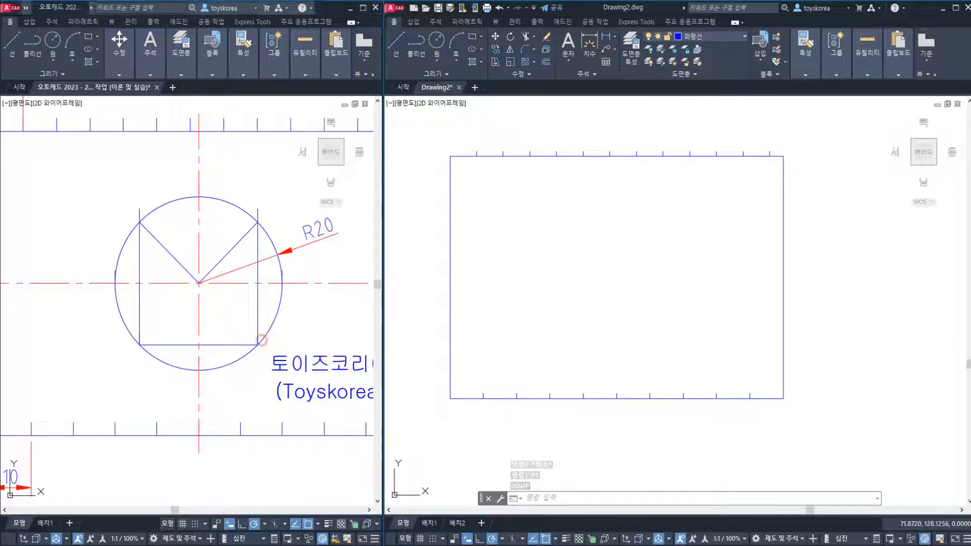
{"action": "scroll", "coordinate": [270, 333], "scroll_direction": "down", "scroll_amount": 2}
{"action": "middle_click_drag", "start_coordinate": [262, 321], "coordinate": [242, 322]}
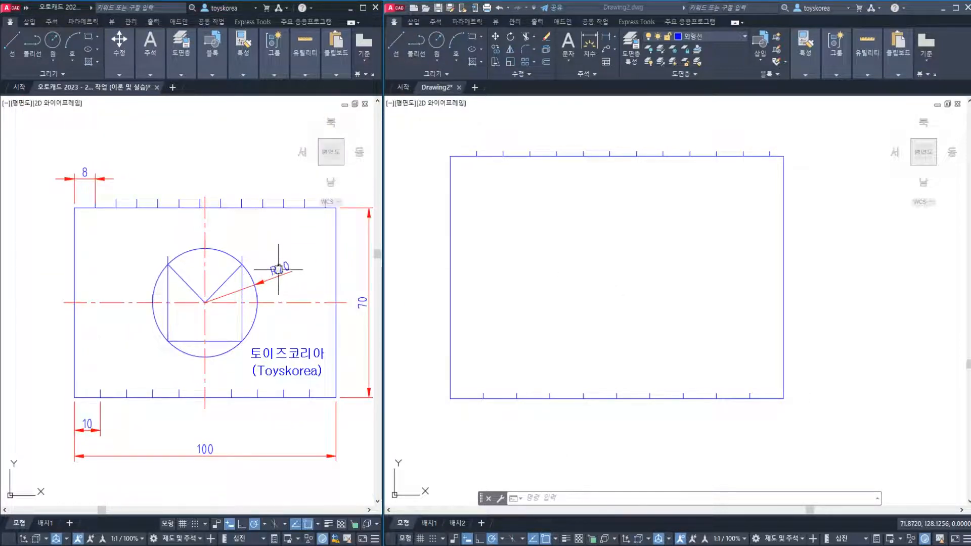
{"action": "left_click", "coordinate": [252, 319]}
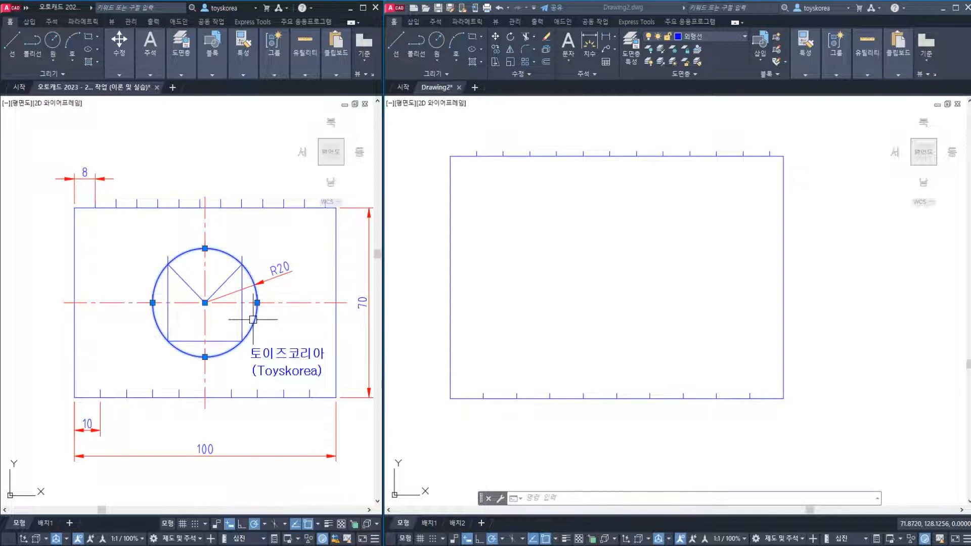
{"action": "left_click", "coordinate": [521, 293]}
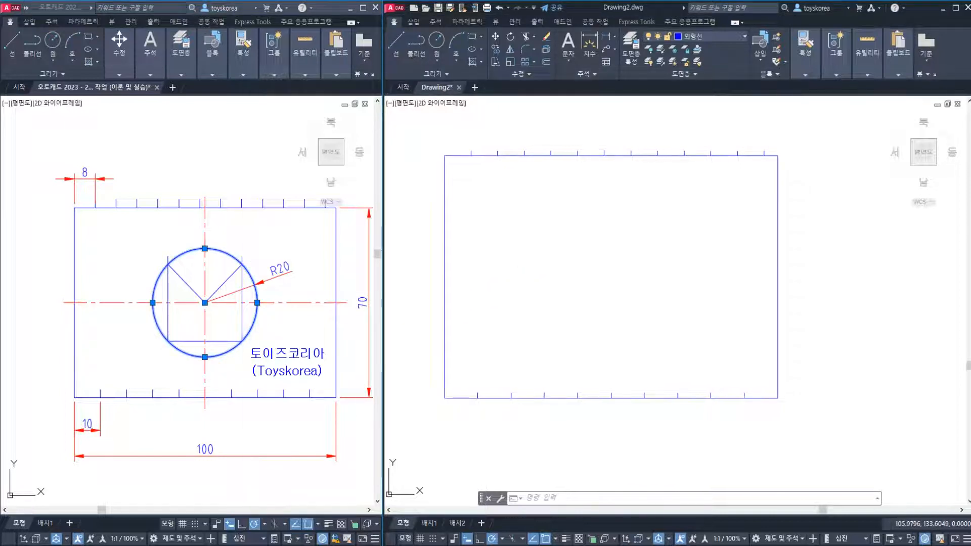
{"action": "key", "text": "Escape"}
{"action": "middle_click_drag", "start_coordinate": [602, 242], "coordinate": [600, 247]}
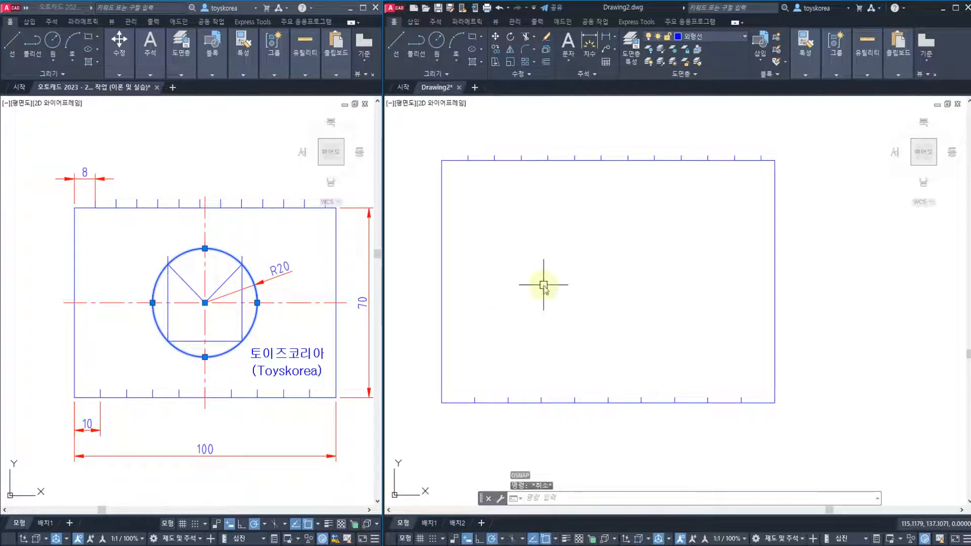
{"action": "type", "text": "l"}
{"action": "key", "text": "Return"}
{"action": "left_click", "coordinate": [442, 282]}
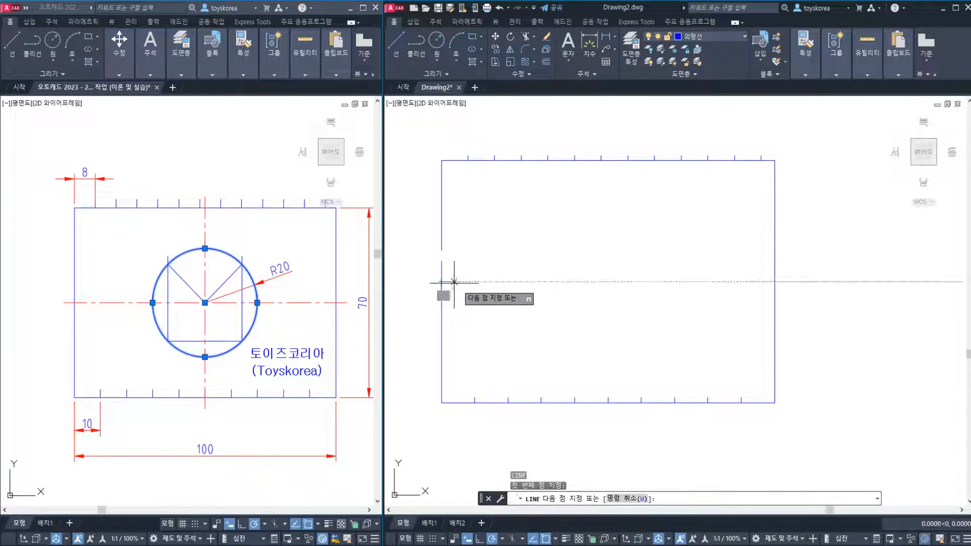
{"action": "left_click", "coordinate": [774, 282]}
{"action": "key", "text": "Escape"}
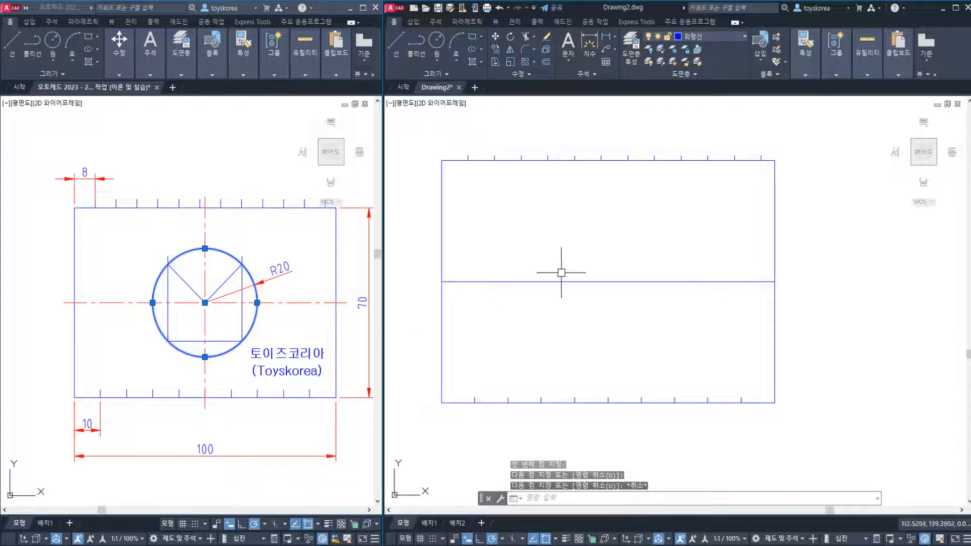
Draw a circle of radius 20 centred on the midpoint of the horizontal line
{"action": "type", "text": "c"}
{"action": "key", "text": "Return"}
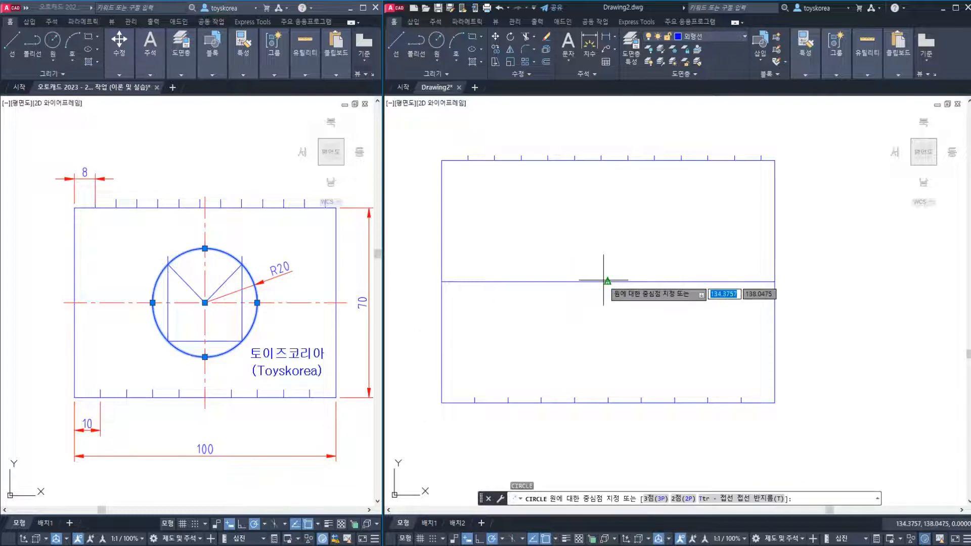
{"action": "left_click", "coordinate": [608, 282]}
{"action": "type", "text": "20"}
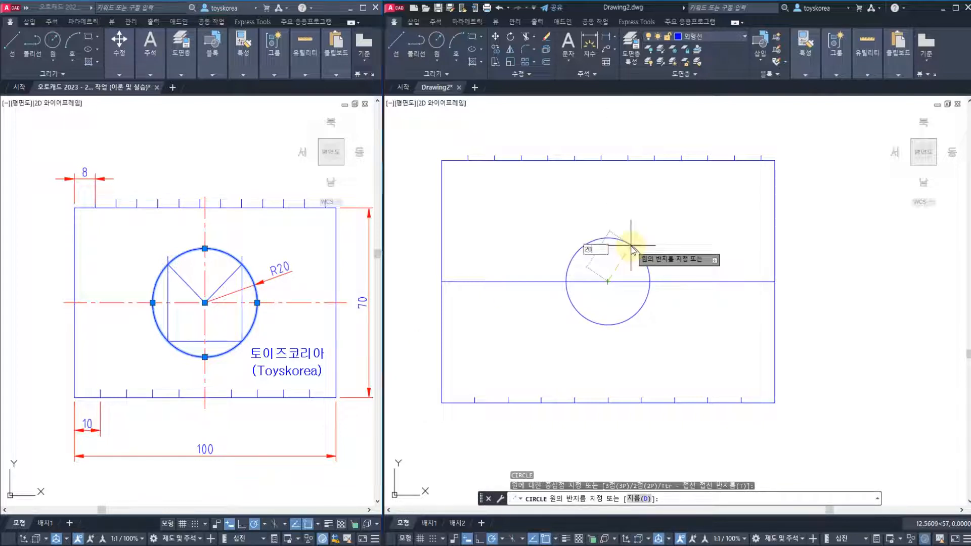
{"action": "key", "text": "Return"}
Add a radius dimension to the circle as a check and erase it again
{"action": "type", "text": "DRA"}
{"action": "key", "text": "Return"}
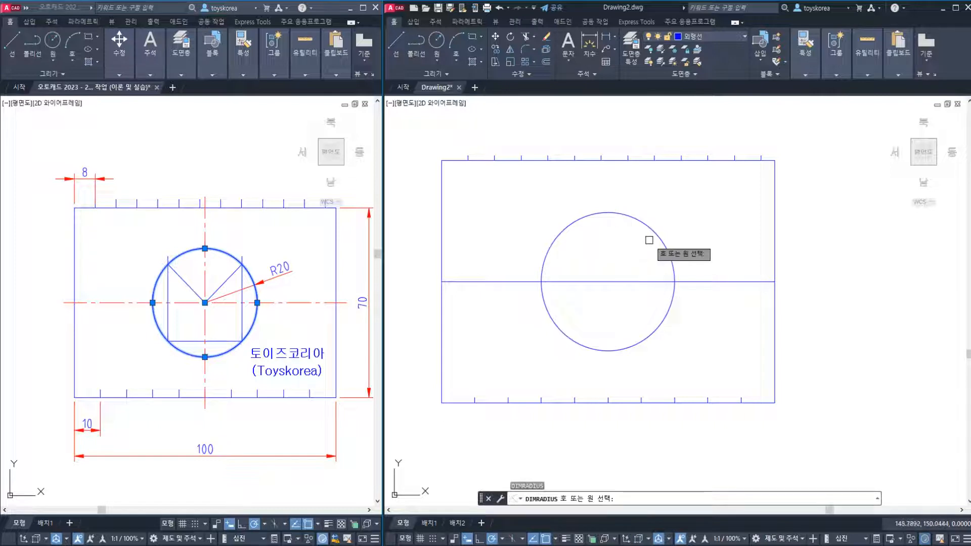
{"action": "left_click", "coordinate": [656, 237]}
{"action": "left_click", "coordinate": [676, 230]}
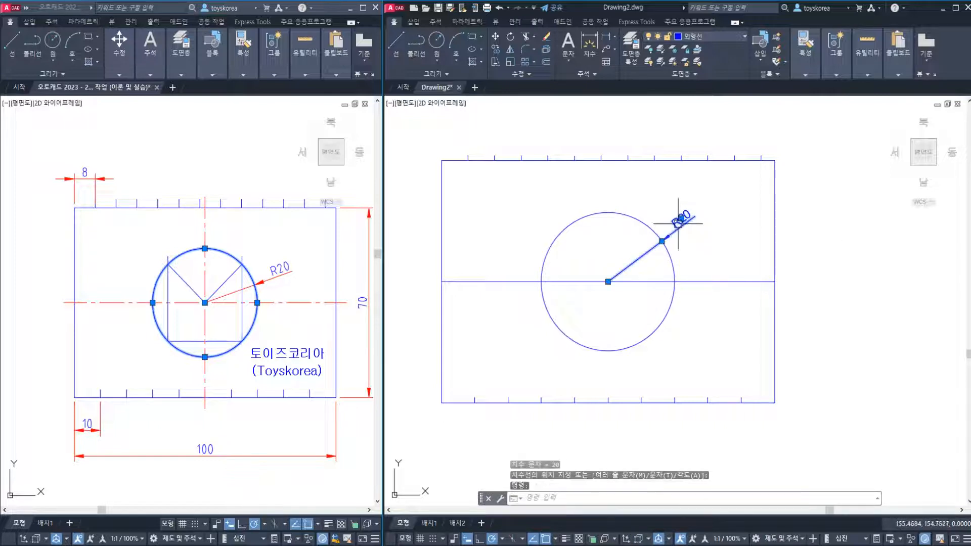
{"action": "left_click", "coordinate": [673, 225]}
{"action": "type", "text": "e"}
{"action": "key", "text": "Return"}
Examine where the inner lines meet the circle in the reference drawing and compare with the plain circle in the practice drawing
{"action": "scroll", "coordinate": [542, 282], "scroll_direction": "up", "scroll_amount": 2}
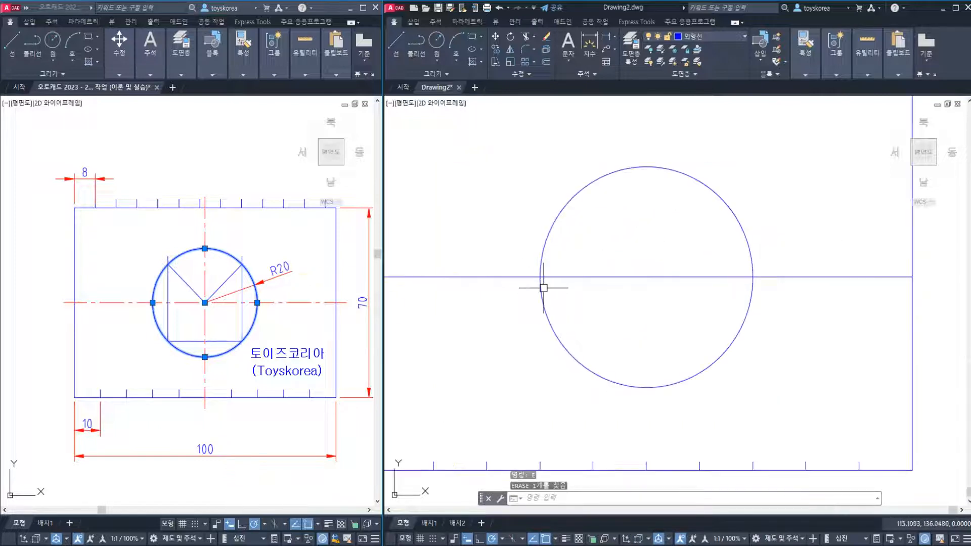
{"action": "left_click", "coordinate": [210, 325]}
{"action": "scroll", "coordinate": [214, 312], "scroll_direction": "up", "scroll_amount": 2}
{"action": "middle_click_drag", "start_coordinate": [214, 312], "coordinate": [196, 338]}
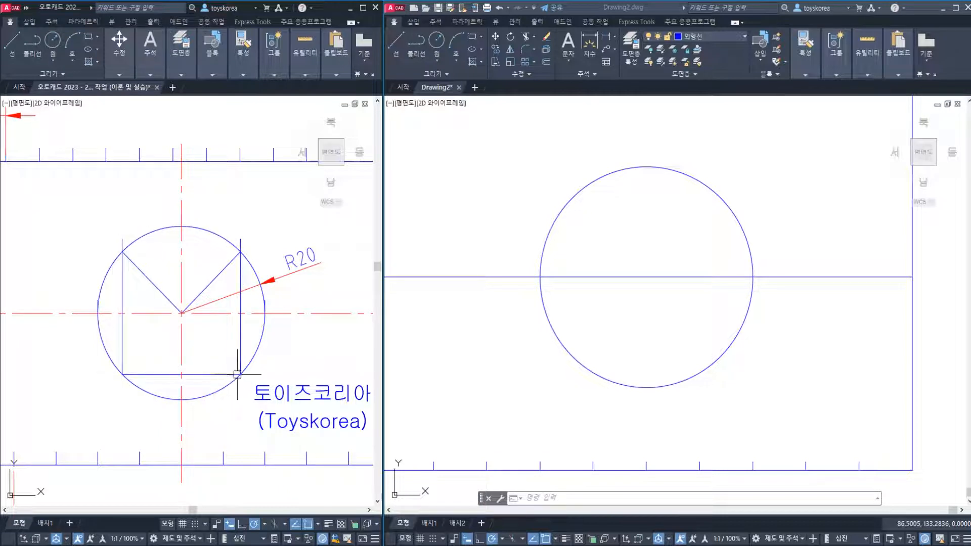
{"action": "left_click", "coordinate": [238, 253]}
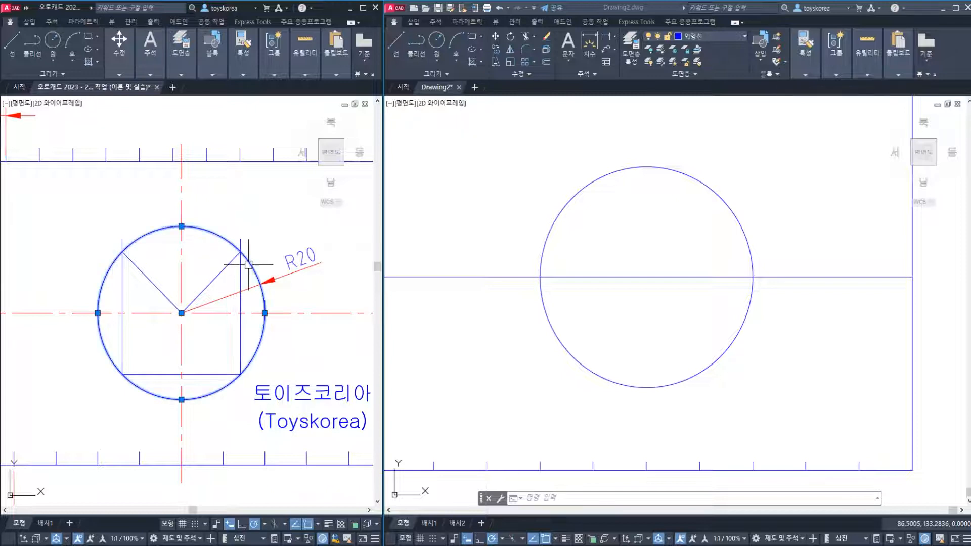
{"action": "key", "text": "Escape"}
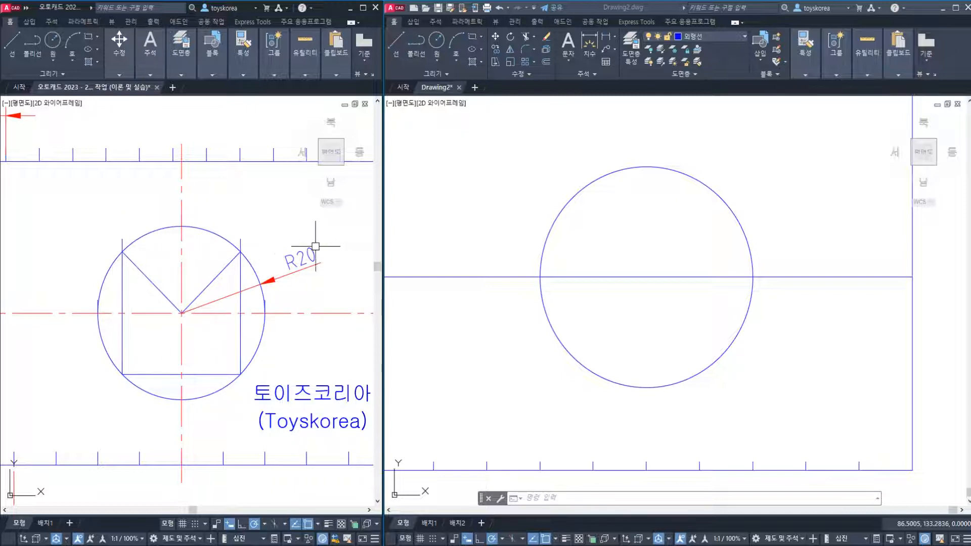
{"action": "left_click", "coordinate": [503, 310]}
{"action": "left_click", "coordinate": [720, 199]}
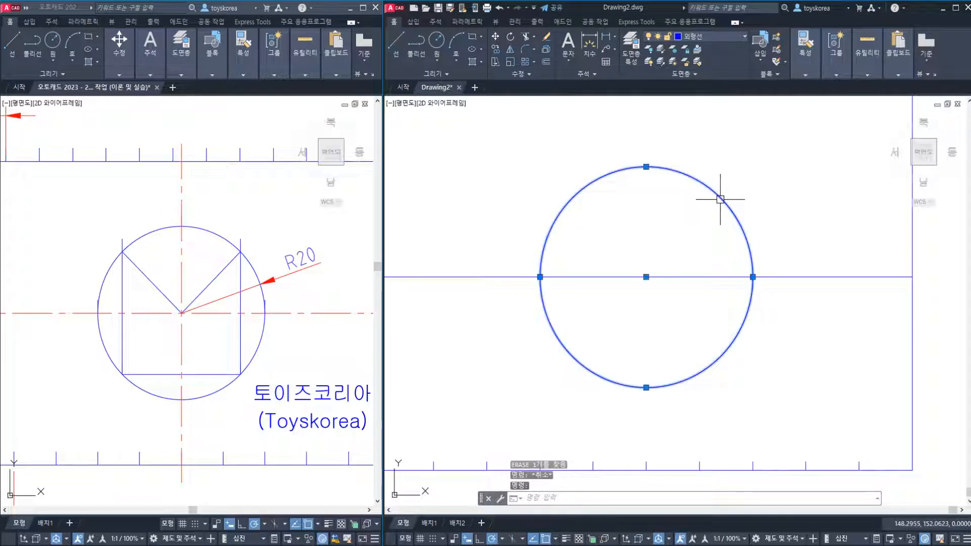
{"action": "key", "text": "Escape"}
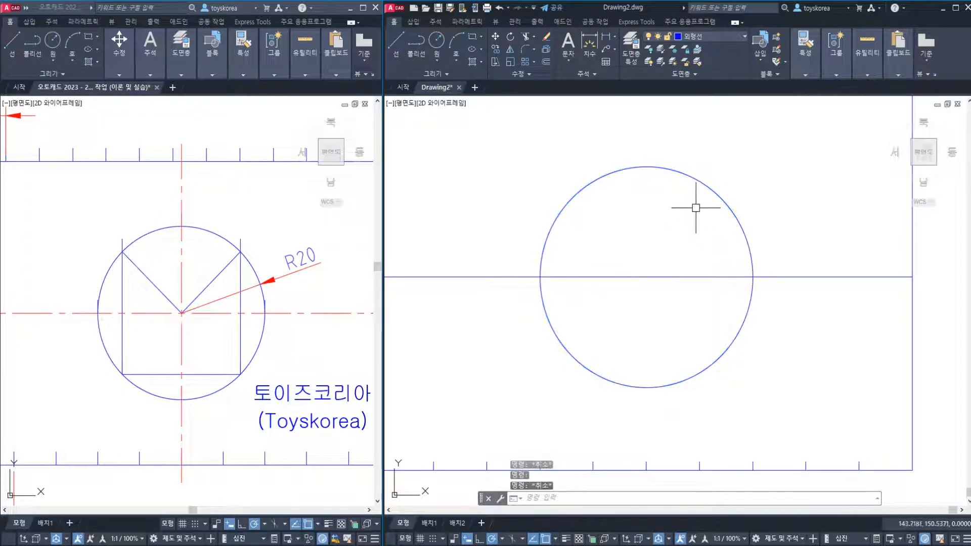
Try to draw the inner lines by eye, from the circle's upper edge through its centre to its other edges
{"action": "type", "text": "l"}
{"action": "key", "text": "Return"}
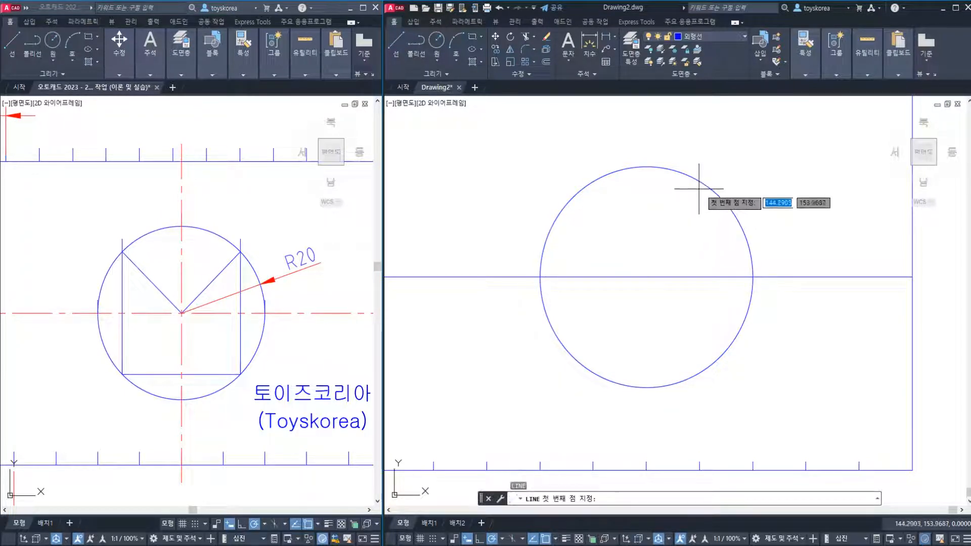
{"action": "left_click", "coordinate": [715, 193]}
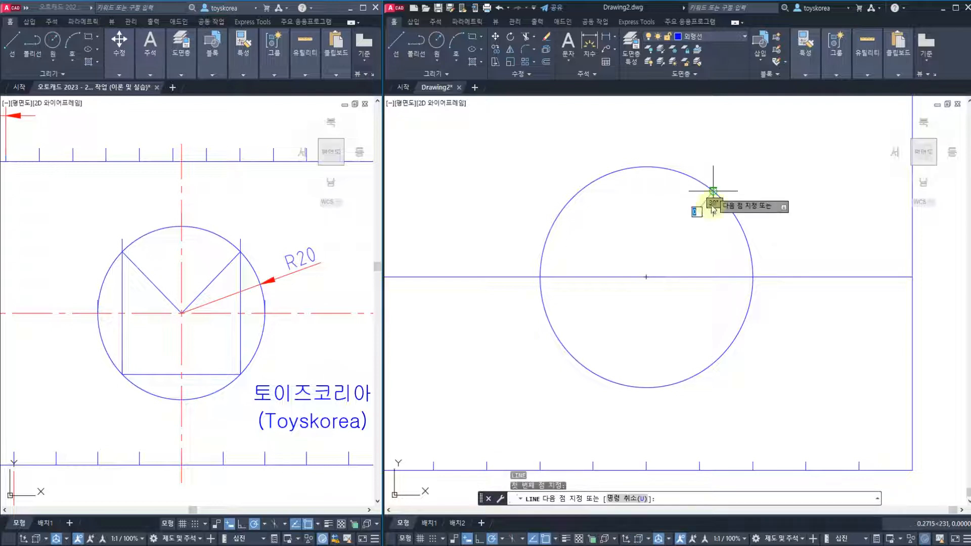
{"action": "left_click", "coordinate": [646, 277]}
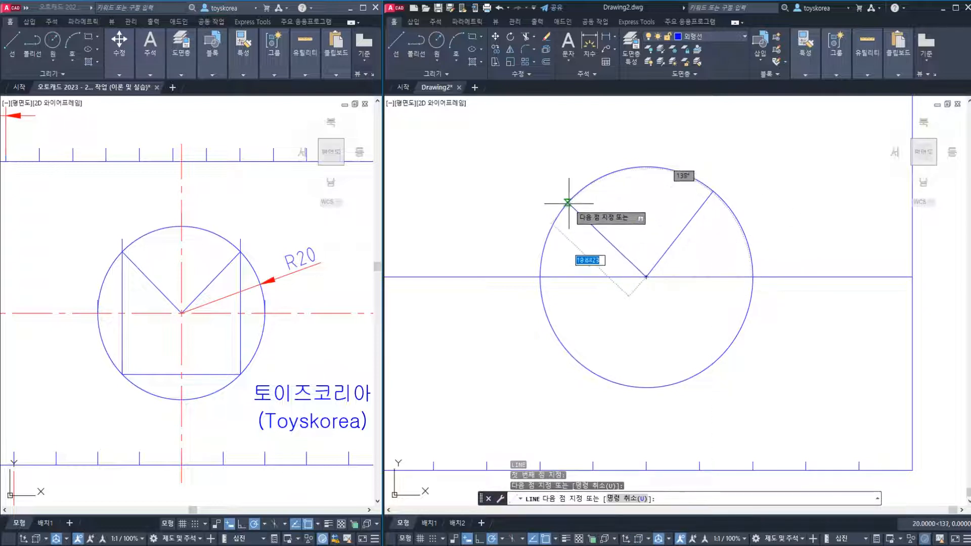
{"action": "left_click", "coordinate": [568, 204]}
{"action": "left_click", "coordinate": [574, 349]}
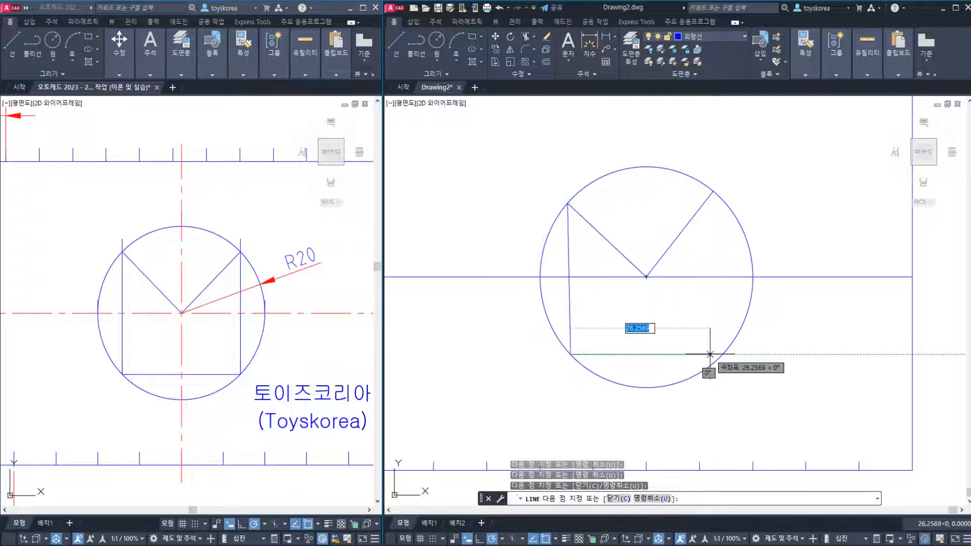
{"action": "key", "text": "Escape"}
{"action": "key", "text": "Escape"}
{"action": "key", "text": "ctrl+z"}
{"action": "key", "text": "ctrl+z"}
{"action": "scroll", "coordinate": [638, 261], "scroll_direction": "up", "scroll_amount": 2}
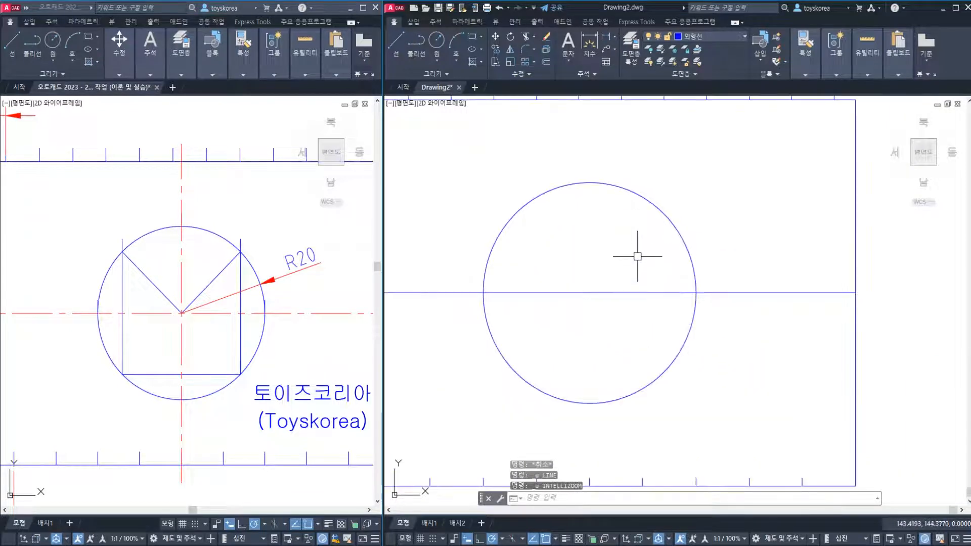
{"action": "middle_click_drag", "start_coordinate": [639, 247], "coordinate": [684, 231]}
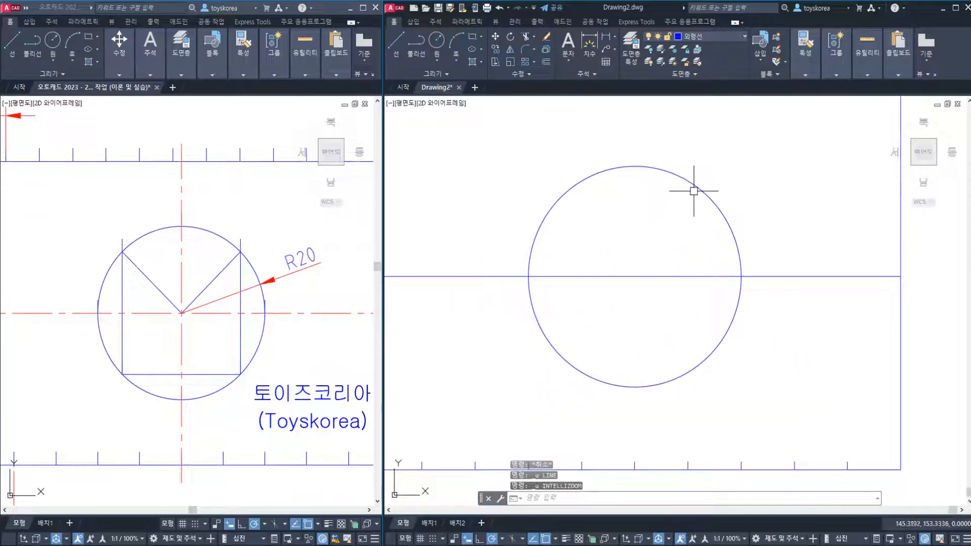
{"action": "left_click", "coordinate": [691, 189]}
{"action": "key", "text": "Escape"}
{"action": "left_click", "coordinate": [688, 191]}
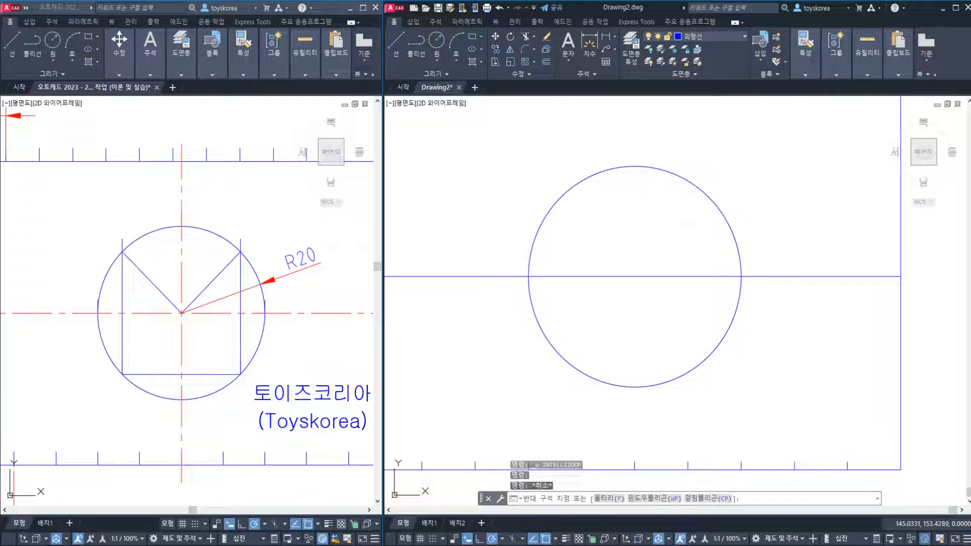
{"action": "key", "text": "Escape"}
{"action": "scroll", "coordinate": [689, 192], "scroll_direction": "down", "scroll_amount": 3}
{"action": "scroll", "coordinate": [701, 158], "scroll_direction": "up", "scroll_amount": 1}
{"action": "key", "text": "Escape"}
{"action": "left_click", "coordinate": [701, 141]}
{"action": "key", "text": "Escape"}
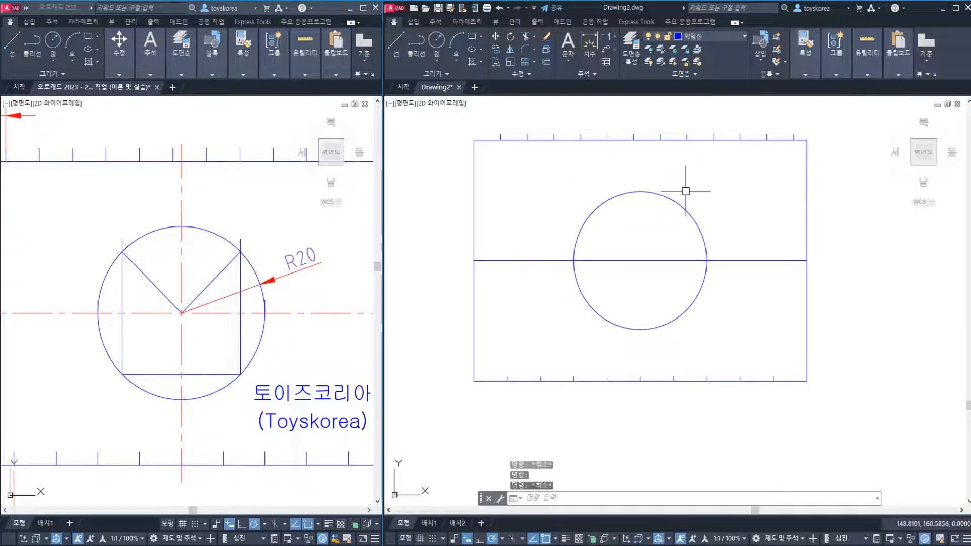
{"action": "left_click", "coordinate": [678, 202]}
{"action": "key", "text": "Escape"}
{"action": "scroll", "coordinate": [658, 267], "scroll_direction": "up", "scroll_amount": 2}
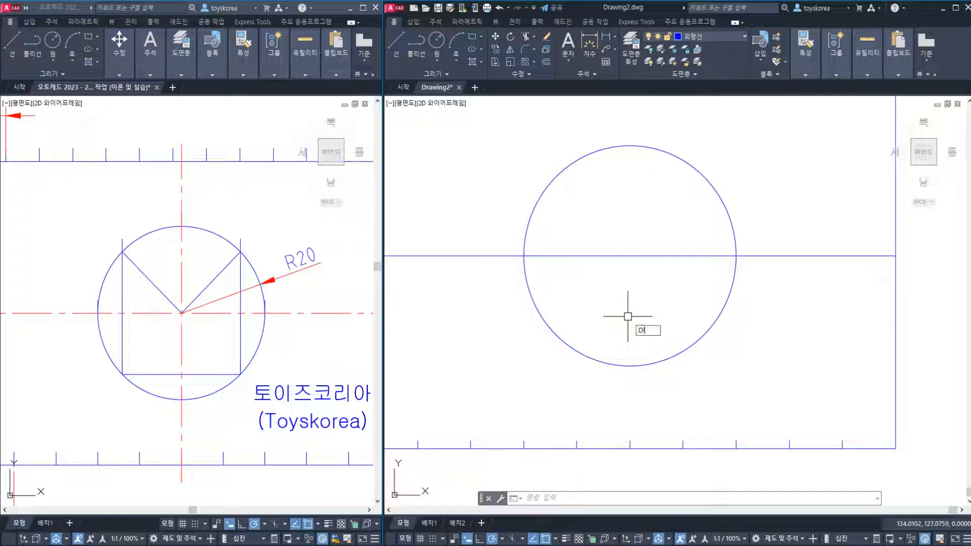
Divide the circle into 8 equal segments with the Divide command
{"action": "type", "text": "IDE"}
{"action": "key", "text": "Return"}
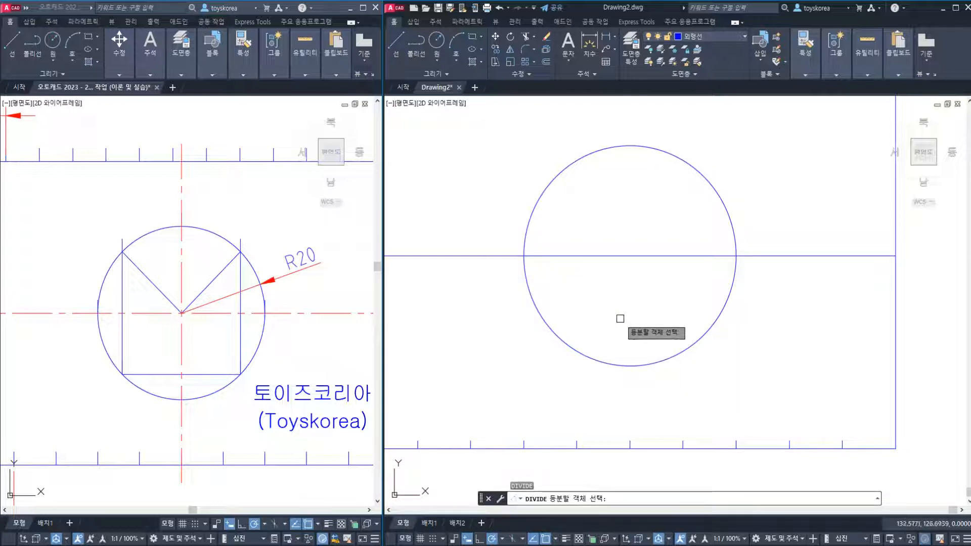
{"action": "left_click", "coordinate": [585, 354]}
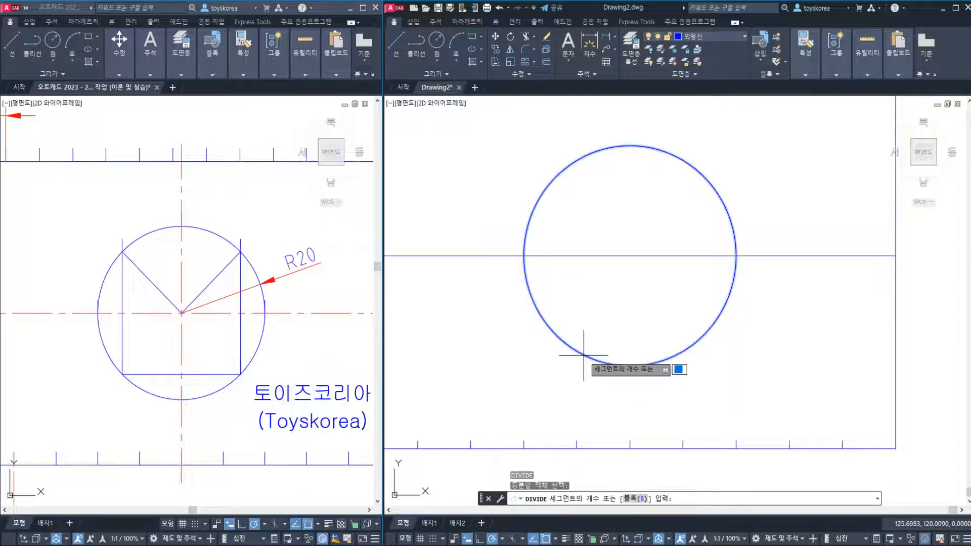
{"action": "type", "text": "8"}
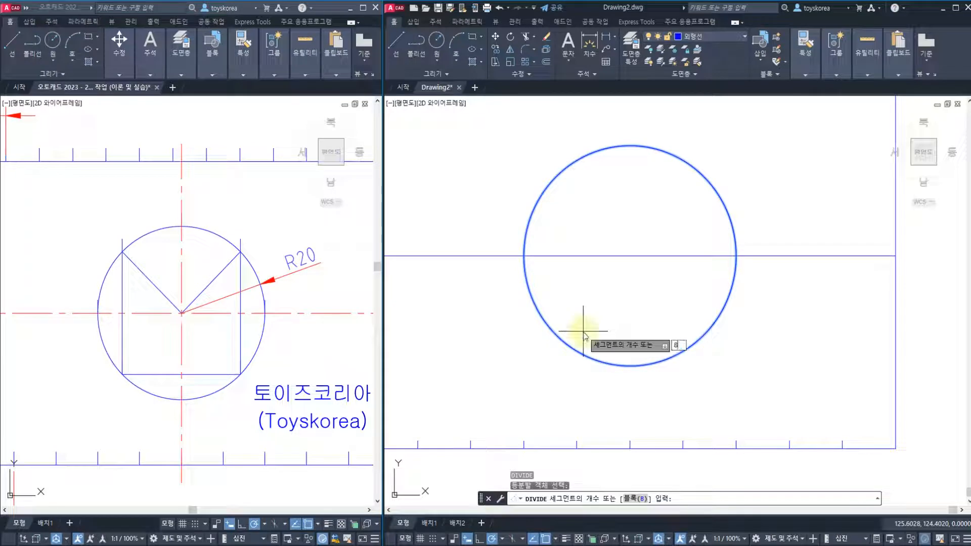
{"action": "key", "text": "Return"}
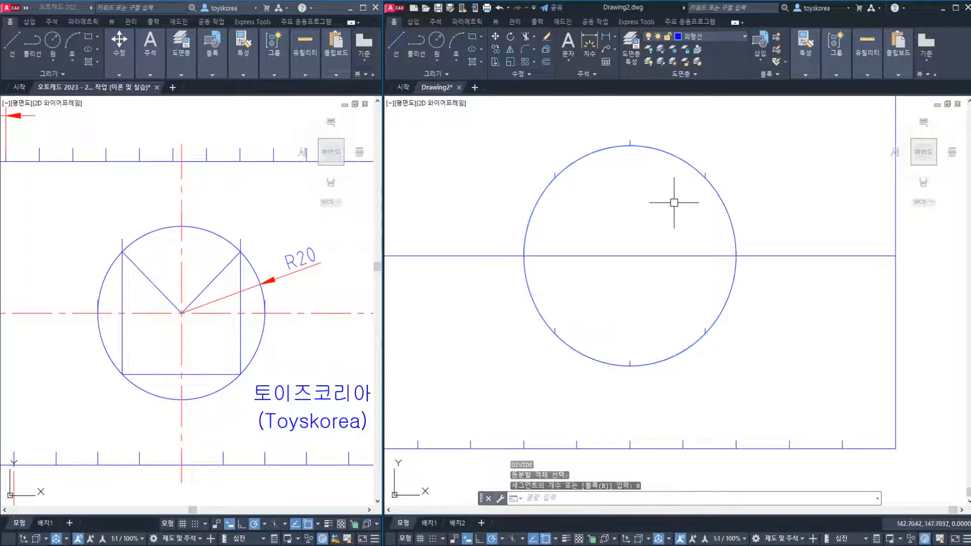
{"action": "left_click", "coordinate": [681, 157]}
{"action": "key", "text": "Escape"}
{"action": "key", "text": "Escape"}
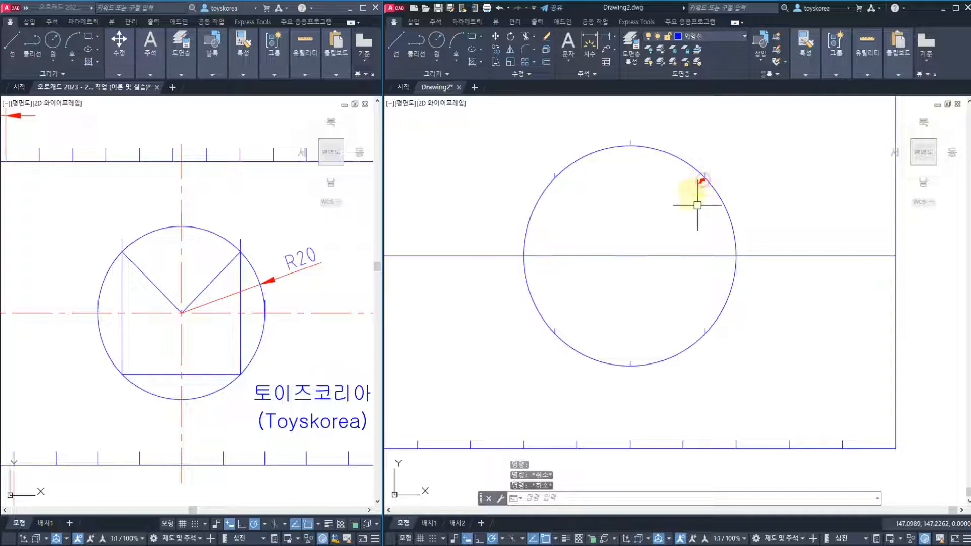
{"action": "mouse_move", "coordinate": [703, 180]}
{"action": "left_mouse_down"}
{"action": "mouse_move", "coordinate": [632, 240]}
{"action": "mouse_move", "coordinate": [578, 208]}
{"action": "left_mouse_up"}
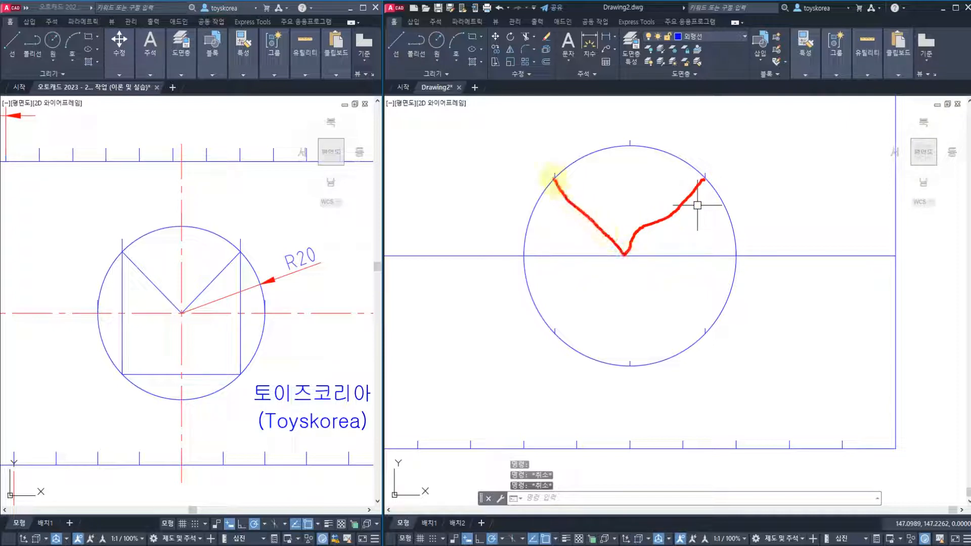
{"action": "mouse_move", "coordinate": [554, 178]}
{"action": "left_mouse_down"}
{"action": "mouse_move", "coordinate": [557, 325]}
{"action": "mouse_move", "coordinate": [689, 332]}
{"action": "left_mouse_up"}
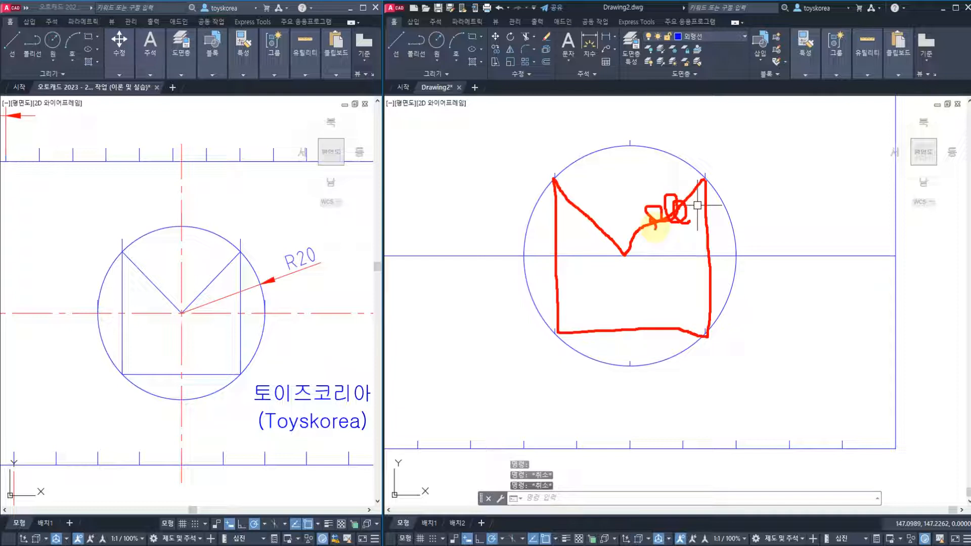
{"action": "key", "text": "Escape"}
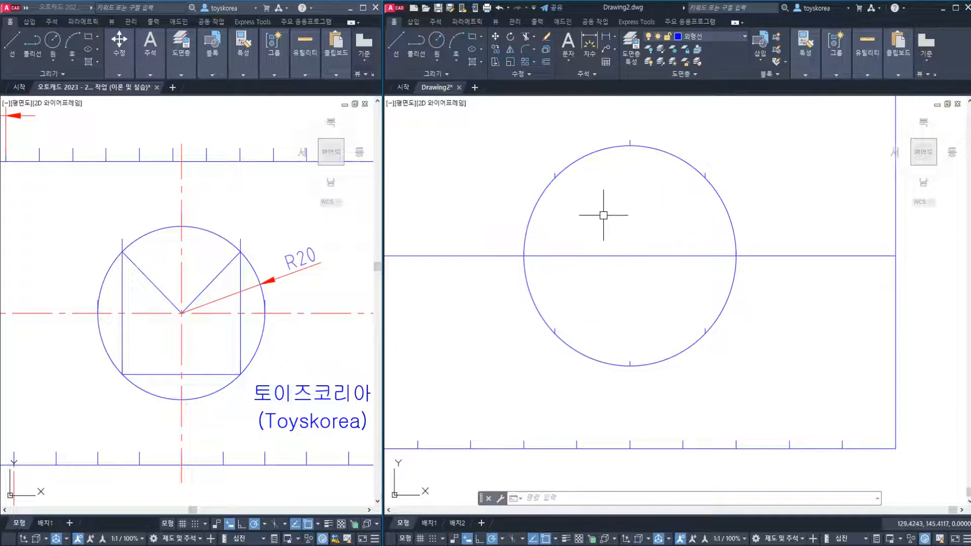
{"action": "key", "text": "Return"}
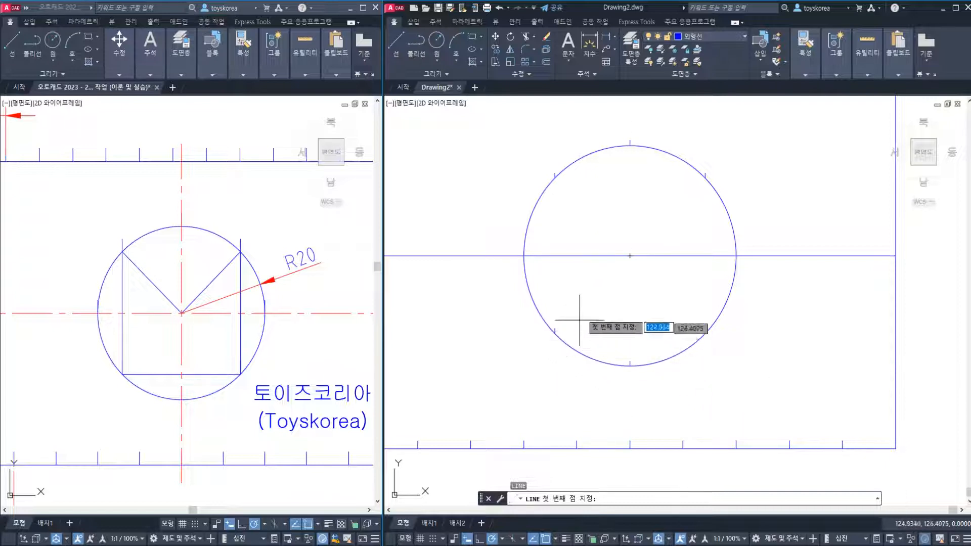
{"action": "key", "text": "Escape"}
{"action": "mouse_move", "coordinate": [616, 292]}
{"action": "middle_mouse_down"}
{"action": "mouse_move", "coordinate": [595, 324]}
{"action": "mouse_move", "coordinate": [607, 304]}
{"action": "middle_mouse_up"}
{"action": "key", "text": "Escape"}
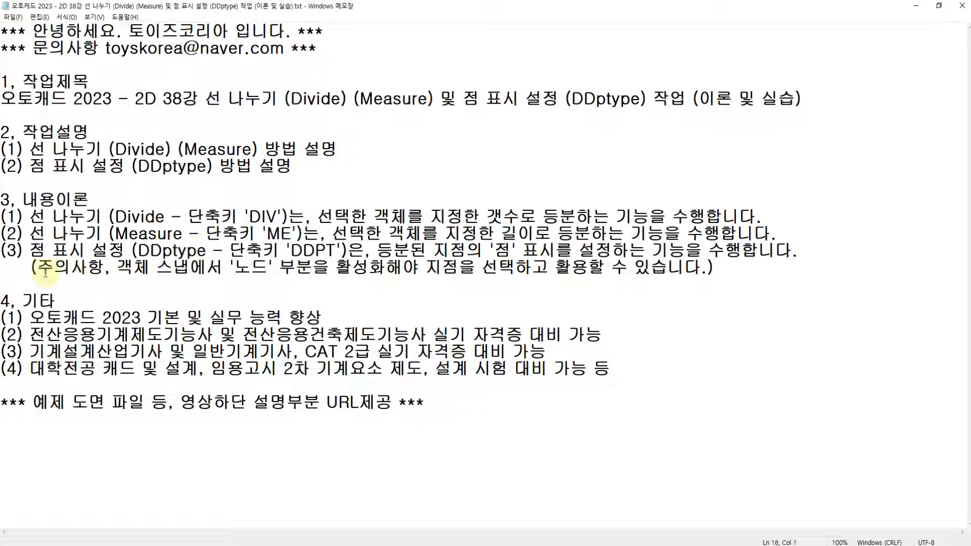
Switch to the Notepad lecture notes and read the caution about activating the Node object snap to pick division points
{"action": "left_click_drag", "start_coordinate": [39, 268], "coordinate": [707, 271]}
{"action": "left_click", "coordinate": [117, 269]}
{"action": "left_click_drag", "start_coordinate": [713, 273], "coordinate": [263, 281]}
{"action": "left_click_drag", "start_coordinate": [92, 277], "coordinate": [55, 267]}
{"action": "left_click", "coordinate": [223, 268]}
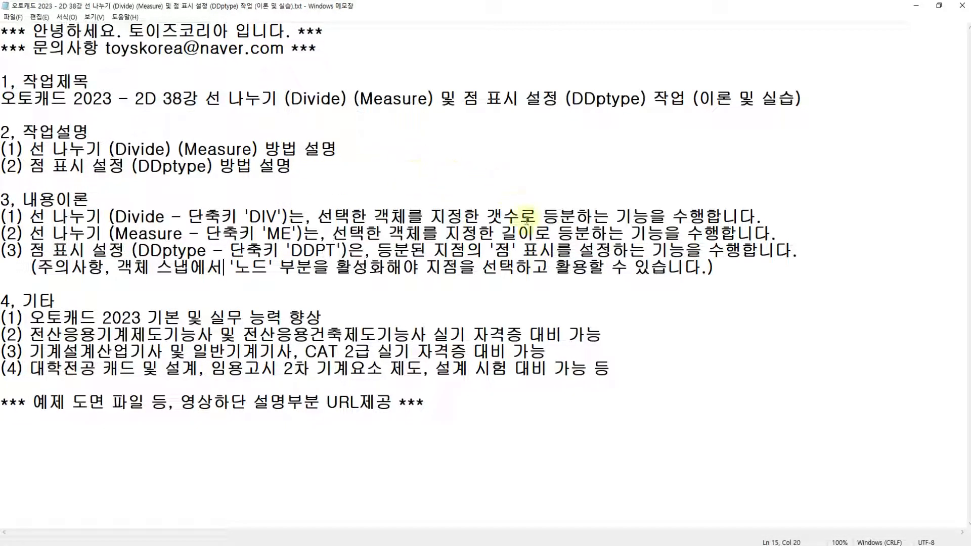
{"action": "left_click_drag", "start_coordinate": [426, 268], "coordinate": [571, 268]}
{"action": "left_click_drag", "start_coordinate": [117, 266], "coordinate": [258, 266]}
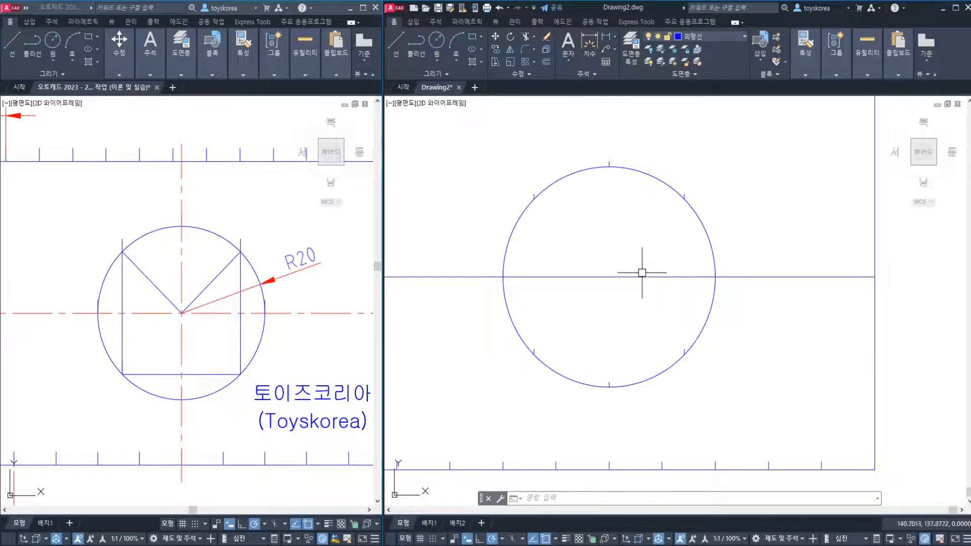
Make sure the Node object snap is enabled in the AutoCAD drafting settings and apply them
{"action": "type", "text": "OS"}
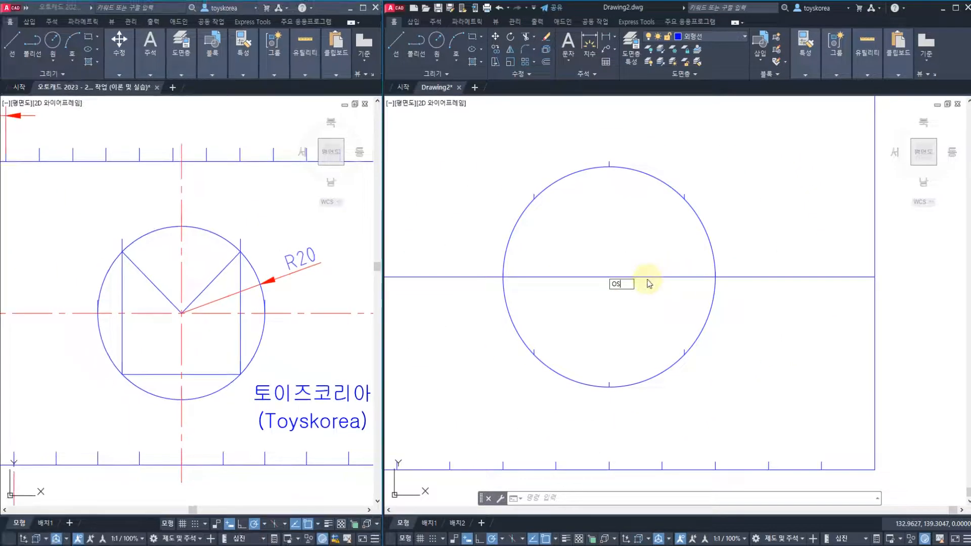
{"action": "key", "text": "Return"}
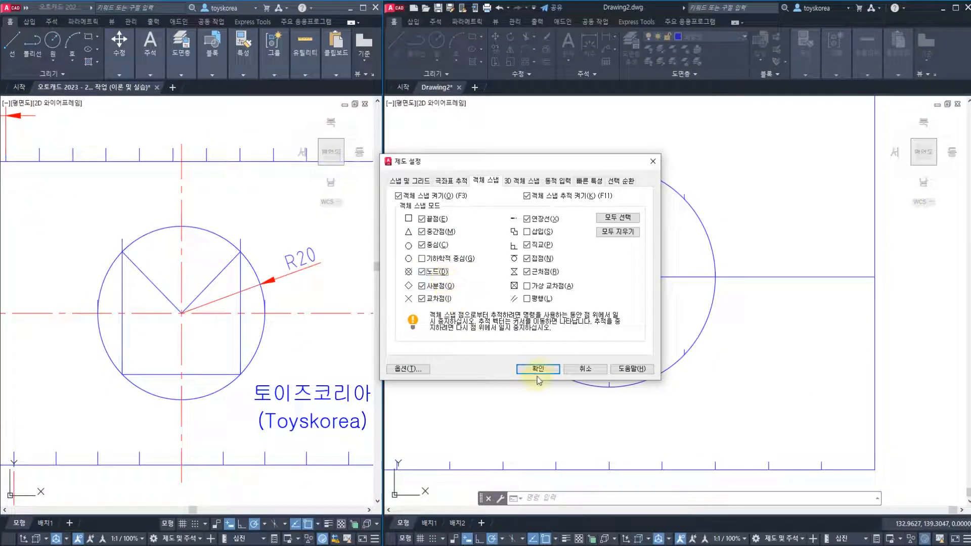
{"action": "left_click", "coordinate": [537, 368]}
{"action": "middle_click_drag", "start_coordinate": [555, 327], "coordinate": [531, 333]}
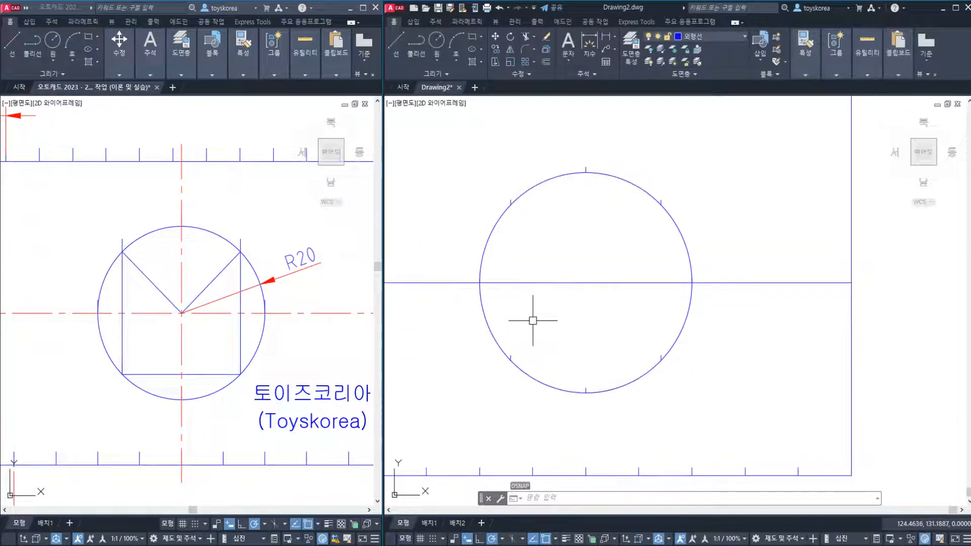
Draw connected lines from the circle's upper-right division node to the centre, upper-left, lower-left and lower-right nodes, and back to the start
{"action": "type", "text": "l"}
{"action": "key", "text": "Return"}
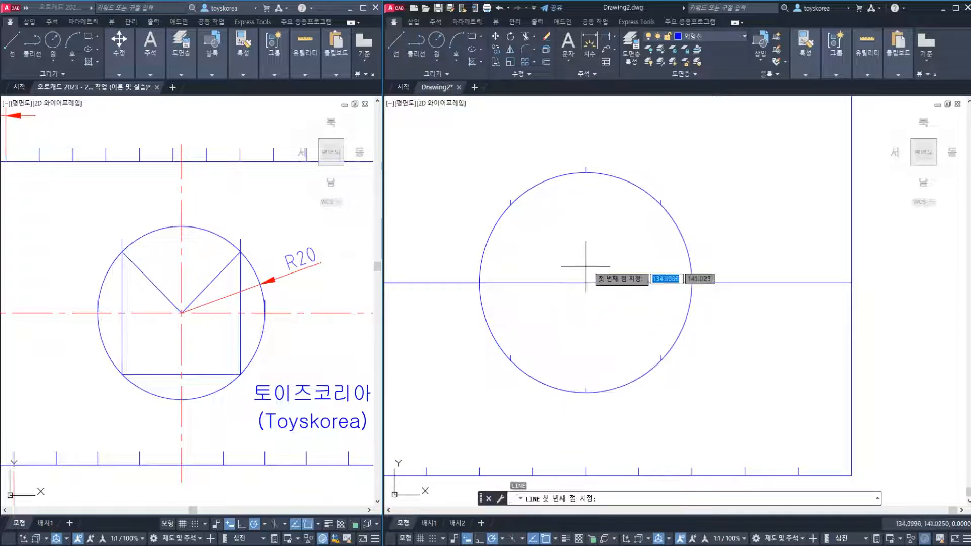
{"action": "left_click", "coordinate": [661, 205]}
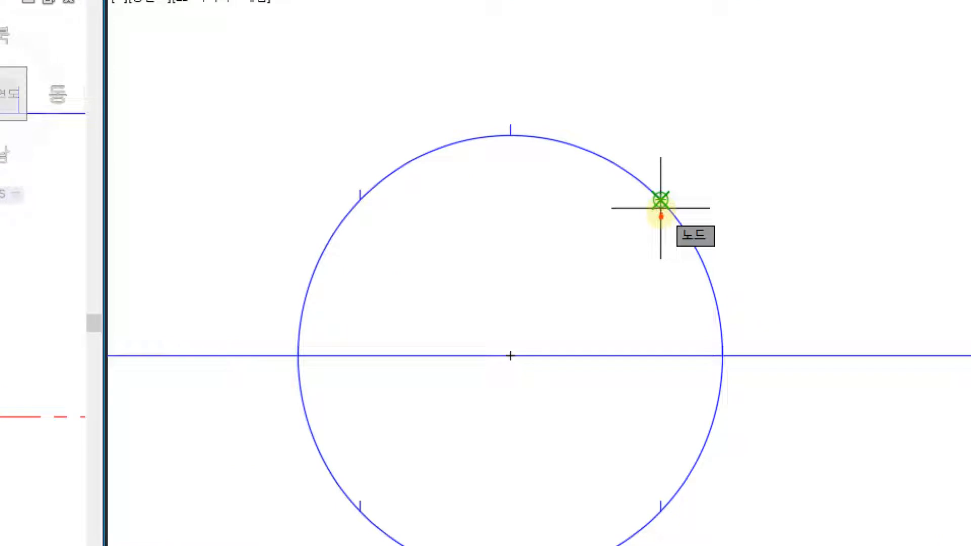
{"action": "mouse_move", "coordinate": [661, 217]}
{"action": "left_mouse_down"}
{"action": "mouse_move", "coordinate": [640, 178]}
{"action": "mouse_move", "coordinate": [671, 228]}
{"action": "mouse_move", "coordinate": [672, 265]}
{"action": "mouse_move", "coordinate": [719, 217]}
{"action": "left_mouse_up"}
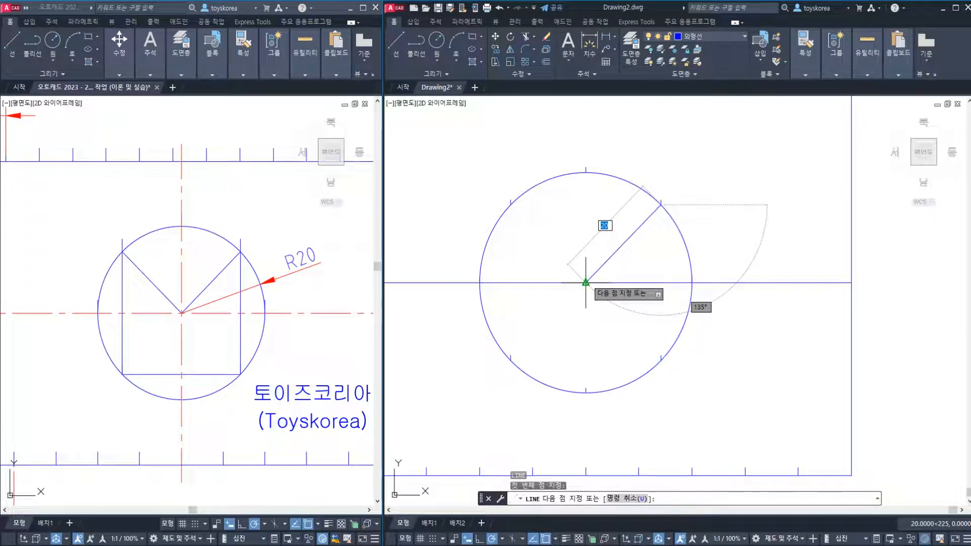
{"action": "left_click", "coordinate": [586, 282]}
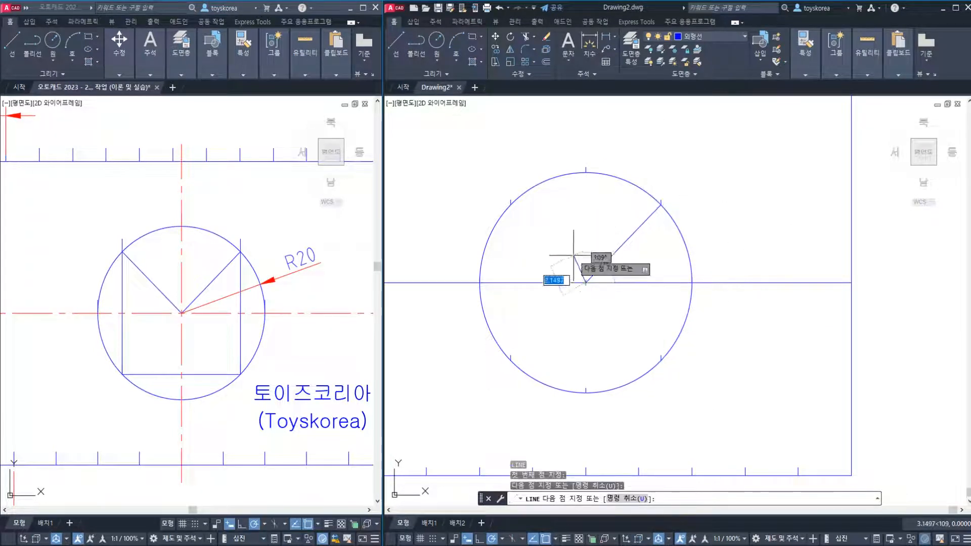
{"action": "left_click", "coordinate": [512, 203]}
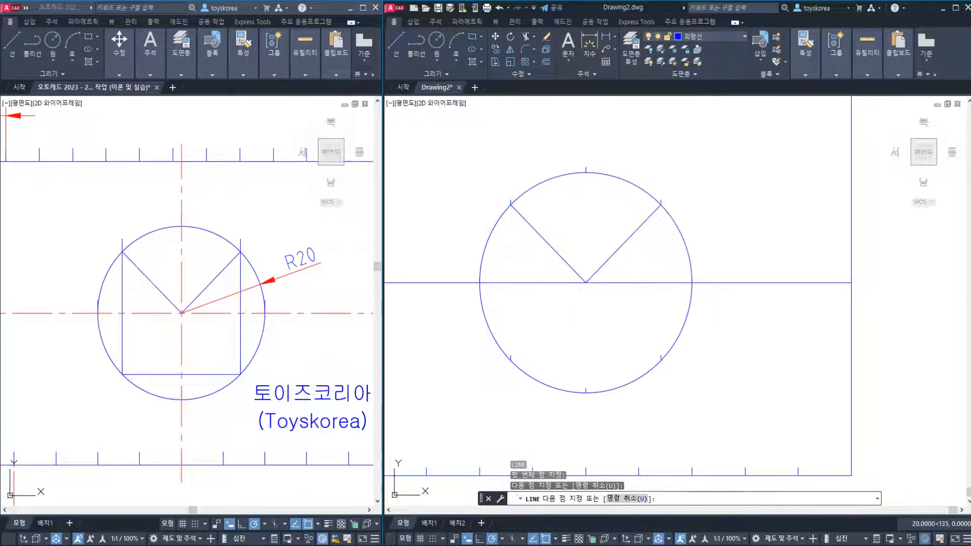
{"action": "left_click", "coordinate": [511, 360]}
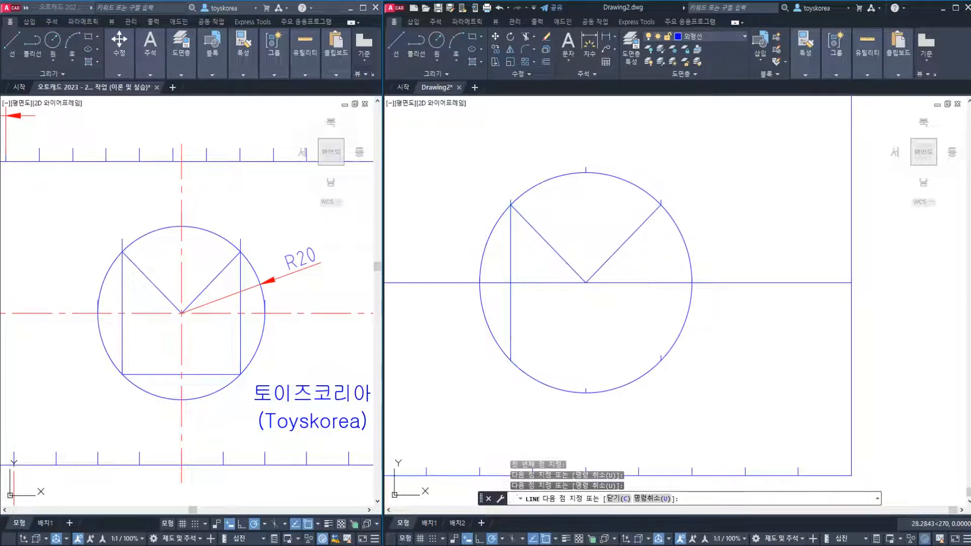
{"action": "left_click", "coordinate": [661, 361]}
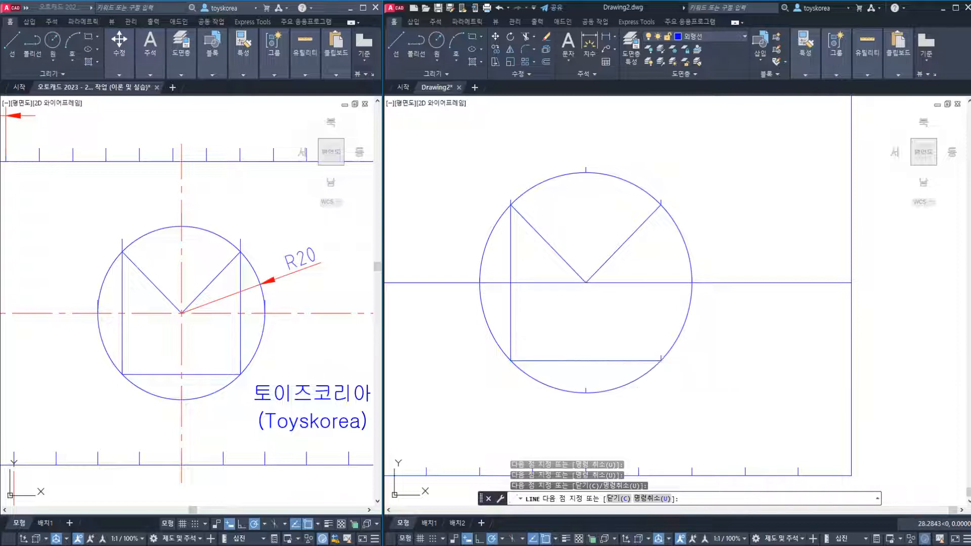
{"action": "left_click", "coordinate": [662, 205]}
{"action": "key", "text": "Escape"}
{"action": "scroll", "coordinate": [624, 266], "scroll_direction": "down", "scroll_amount": 4}
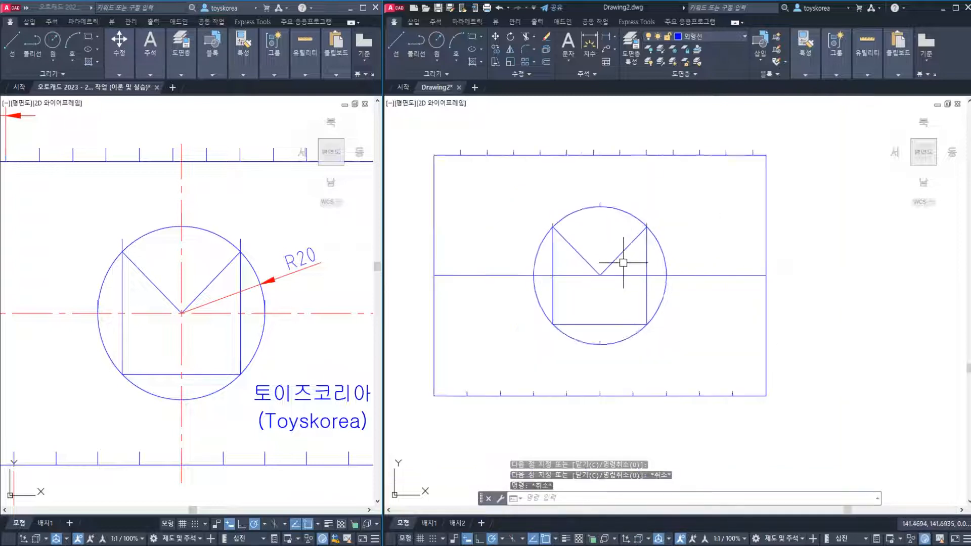
Erase the horizontal line that runs across the rectangle through the circle's centre
{"action": "left_click", "coordinate": [303, 353]}
{"action": "scroll", "coordinate": [296, 338], "scroll_direction": "down", "scroll_amount": 2}
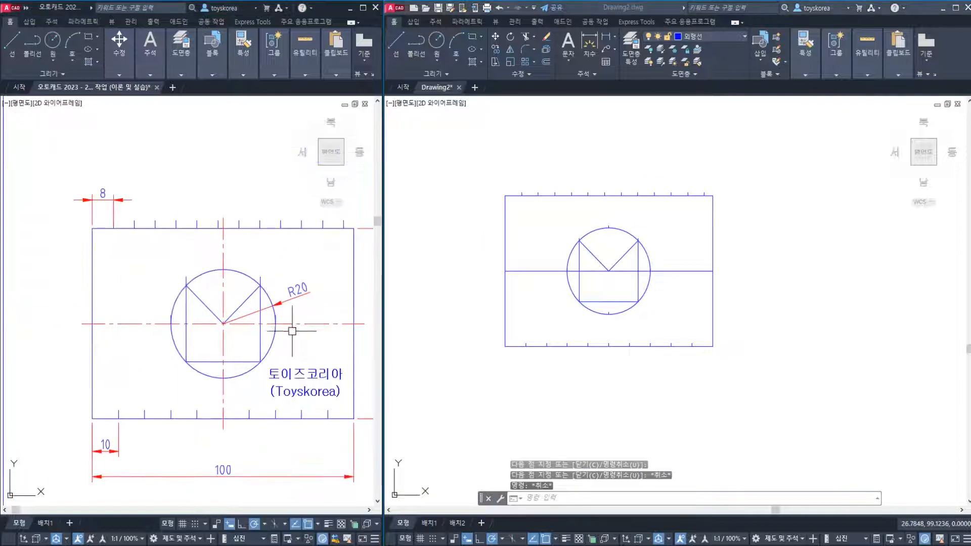
{"action": "middle_click_drag", "start_coordinate": [296, 330], "coordinate": [272, 315]}
{"action": "left_click", "coordinate": [504, 318]}
{"action": "left_click", "coordinate": [679, 276]}
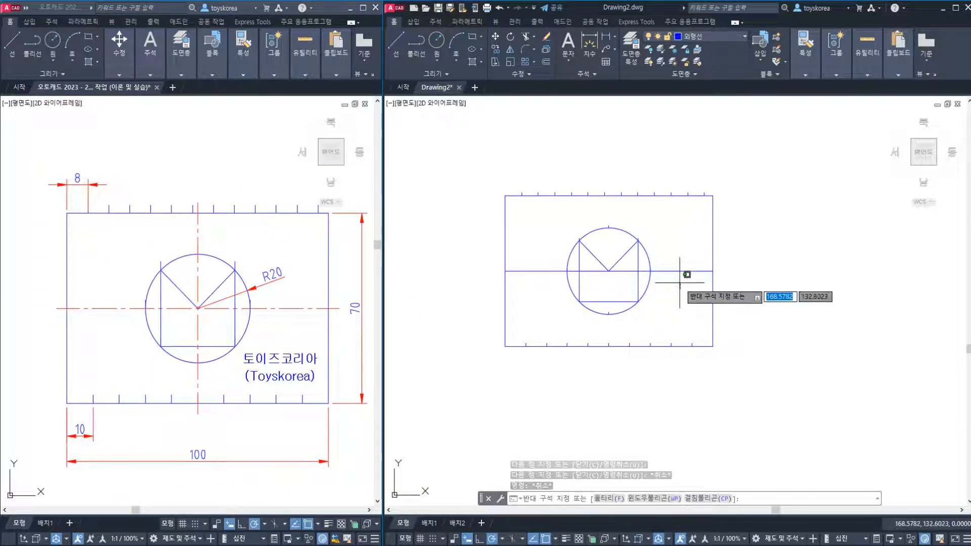
{"action": "key", "text": "Escape"}
{"action": "type", "text": "e"}
{"action": "key", "text": "Return"}
{"action": "left_click", "coordinate": [676, 272]}
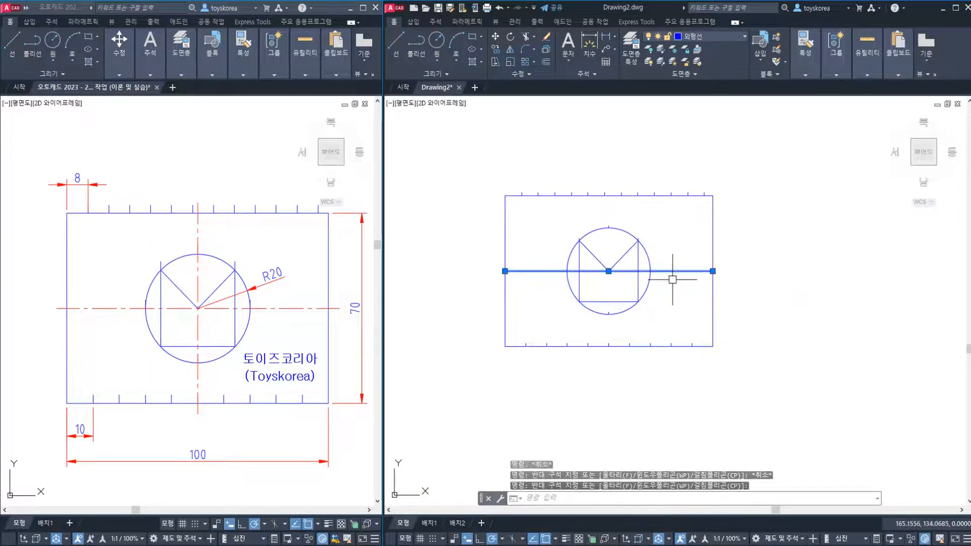
{"action": "key", "text": "Return"}
{"action": "scroll", "coordinate": [665, 284], "scroll_direction": "up", "scroll_amount": 2}
{"action": "middle_click_drag", "start_coordinate": [677, 278], "coordinate": [694, 310]}
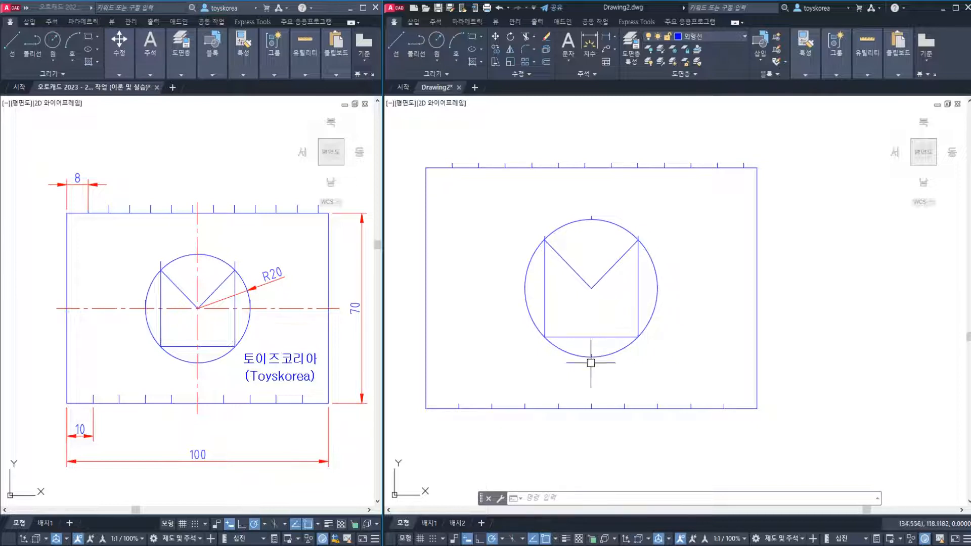
{"action": "left_click", "coordinate": [558, 398]}
{"action": "key", "text": "Escape"}
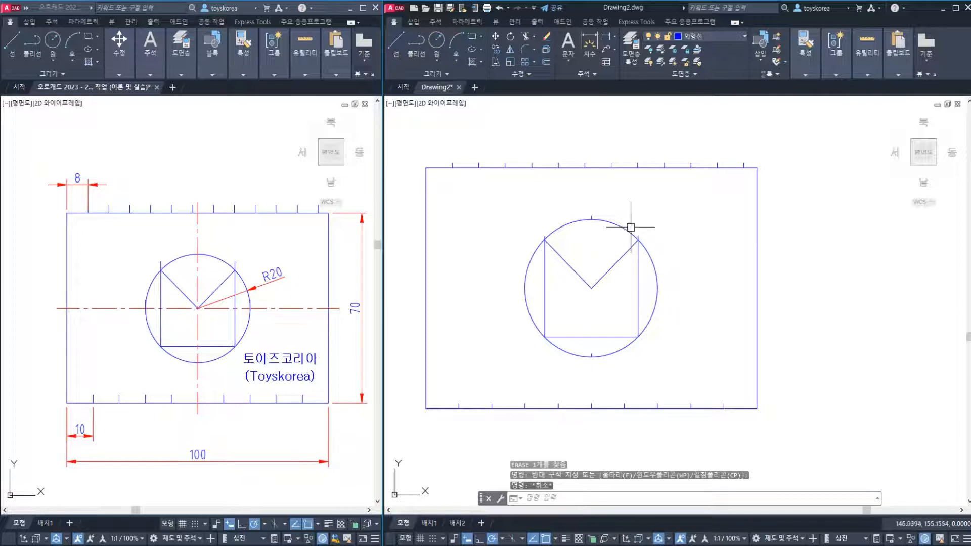
{"action": "left_click", "coordinate": [636, 243]}
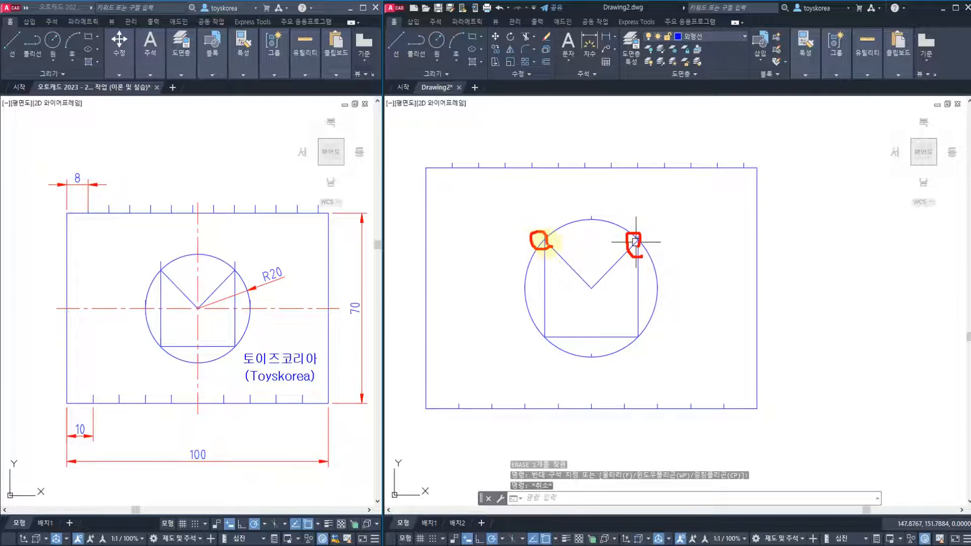
{"action": "mouse_move", "coordinate": [459, 213]}
{"action": "left_mouse_down"}
{"action": "mouse_move", "coordinate": [460, 276]}
{"action": "mouse_move", "coordinate": [568, 314]}
{"action": "mouse_move", "coordinate": [449, 190]}
{"action": "mouse_move", "coordinate": [421, 304]}
{"action": "left_mouse_up"}
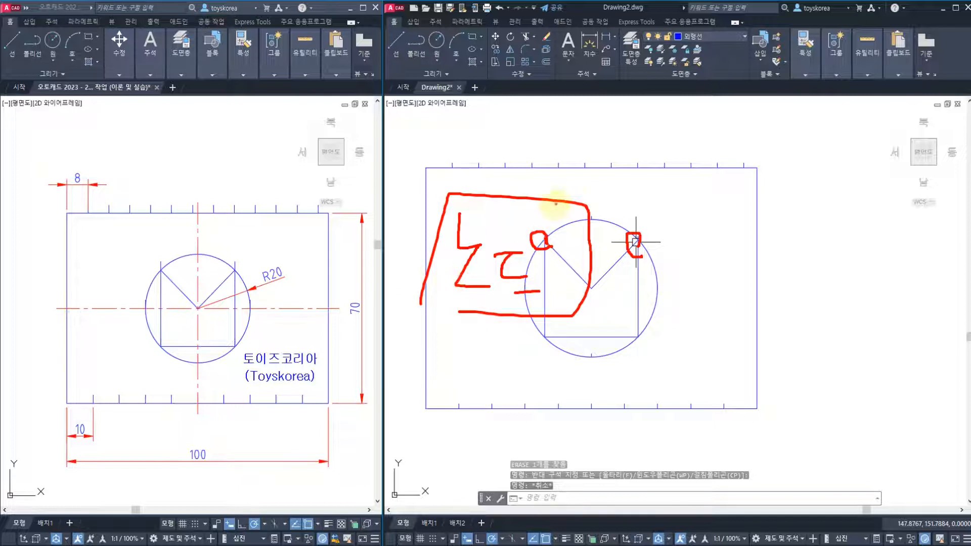
{"action": "mouse_move", "coordinate": [567, 191]}
{"action": "left_mouse_down"}
{"action": "mouse_move", "coordinate": [597, 203]}
{"action": "mouse_move", "coordinate": [664, 200]}
{"action": "left_mouse_up"}
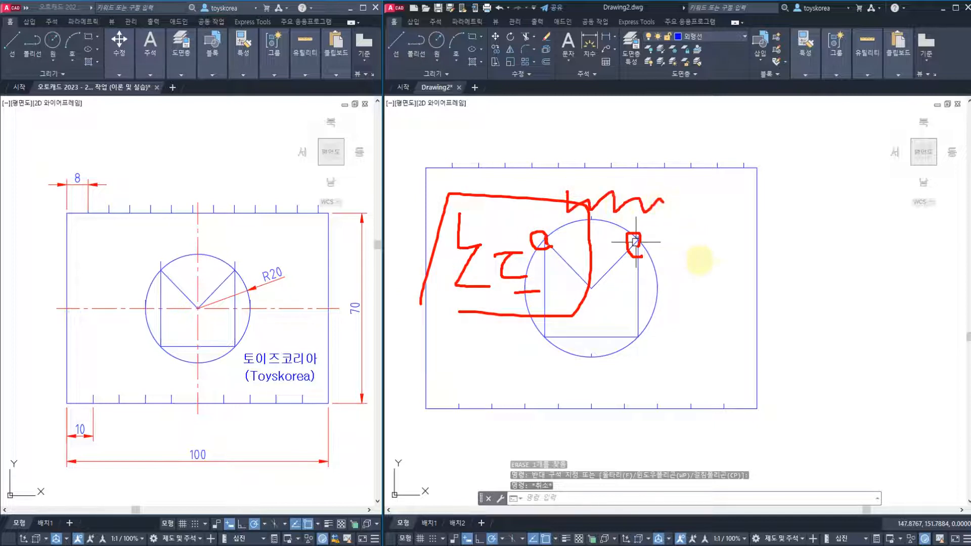
{"action": "left_click", "coordinate": [713, 249]}
{"action": "left_click", "coordinate": [758, 243]}
{"action": "left_click", "coordinate": [784, 285]}
{"action": "left_click", "coordinate": [786, 343]}
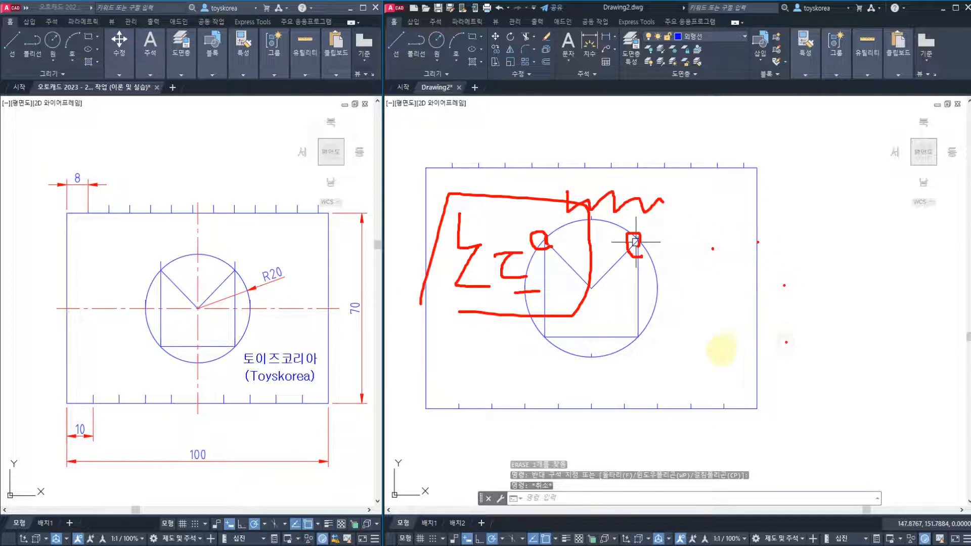
{"action": "left_click", "coordinate": [688, 316]}
{"action": "left_click", "coordinate": [722, 293]}
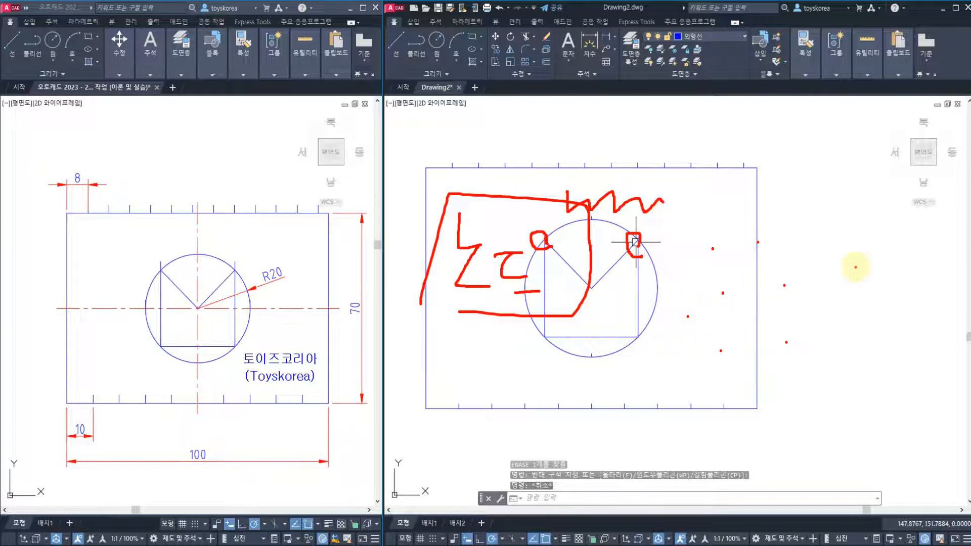
{"action": "left_click_drag", "start_coordinate": [776, 295], "coordinate": [791, 289]}
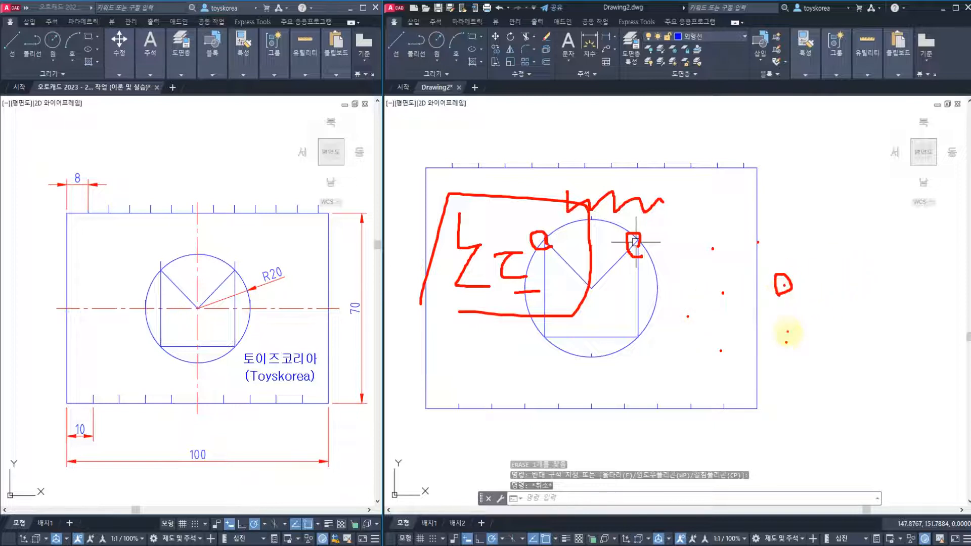
{"action": "mouse_move", "coordinate": [788, 332]}
{"action": "left_mouse_down"}
{"action": "mouse_move", "coordinate": [780, 357]}
{"action": "mouse_move", "coordinate": [800, 356]}
{"action": "left_mouse_up"}
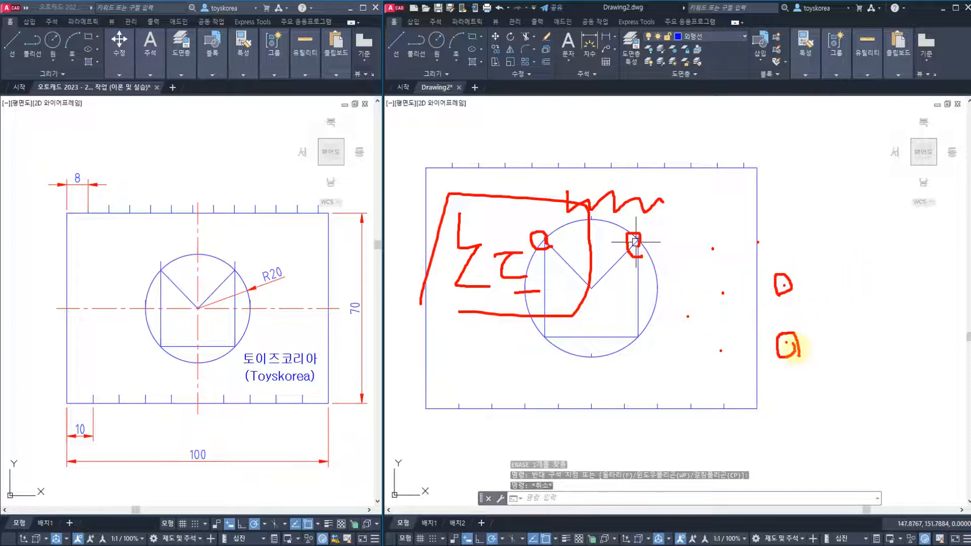
{"action": "left_click_drag", "start_coordinate": [787, 344], "coordinate": [787, 326]}
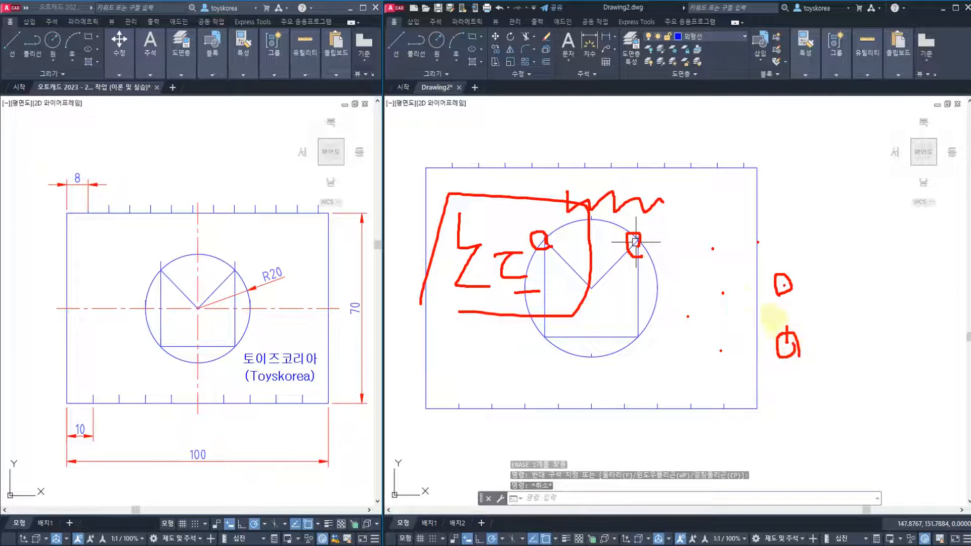
{"action": "left_click_drag", "start_coordinate": [723, 293], "coordinate": [721, 277]}
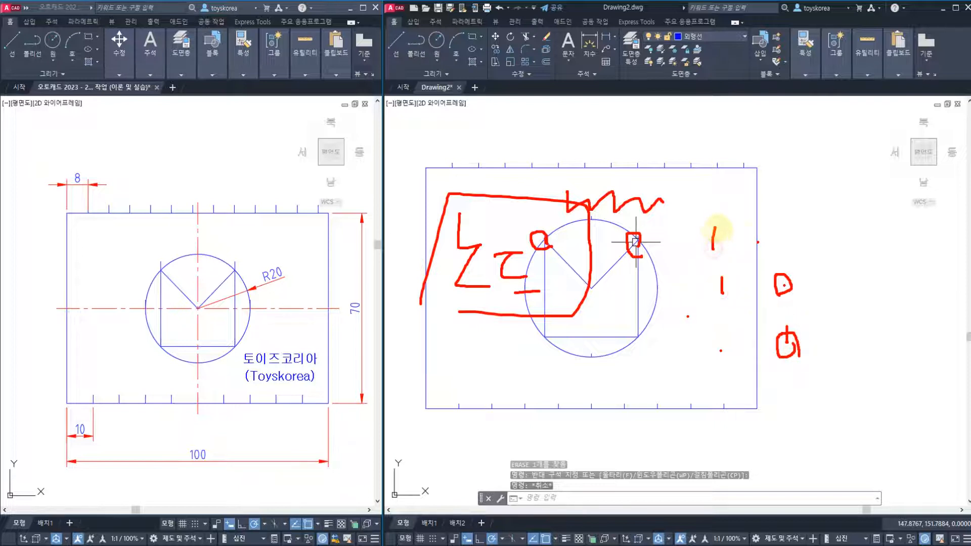
{"action": "left_click", "coordinate": [686, 319]}
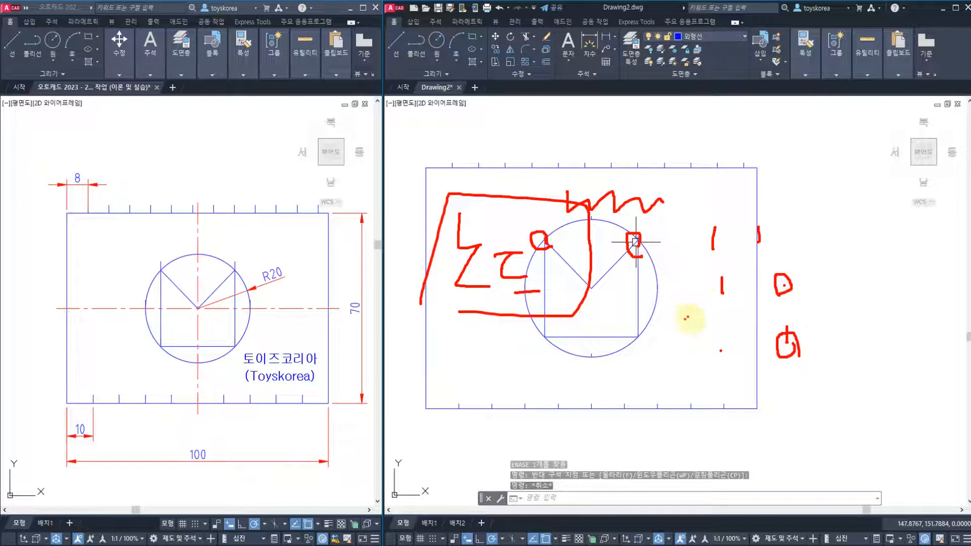
{"action": "mouse_move", "coordinate": [722, 354]}
{"action": "left_mouse_down"}
{"action": "mouse_move", "coordinate": [722, 340]}
{"action": "mouse_move", "coordinate": [712, 351]}
{"action": "left_mouse_up"}
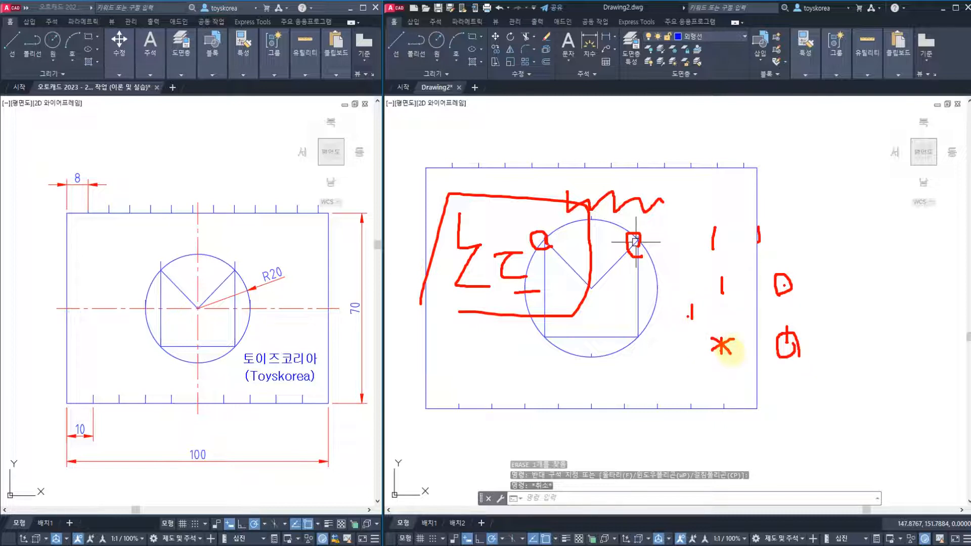
{"action": "mouse_move", "coordinate": [792, 258]}
{"action": "left_mouse_down"}
{"action": "mouse_move", "coordinate": [775, 285]}
{"action": "mouse_move", "coordinate": [789, 300]}
{"action": "mouse_move", "coordinate": [771, 330]}
{"action": "left_mouse_up"}
{"action": "left_click_drag", "start_coordinate": [761, 309], "coordinate": [787, 334]}
{"action": "mouse_move", "coordinate": [806, 319]}
{"action": "left_mouse_down"}
{"action": "mouse_move", "coordinate": [768, 346]}
{"action": "mouse_move", "coordinate": [795, 363]}
{"action": "left_mouse_up"}
{"action": "left_click_drag", "start_coordinate": [807, 353], "coordinate": [775, 367]}
{"action": "left_click_drag", "start_coordinate": [775, 356], "coordinate": [795, 373]}
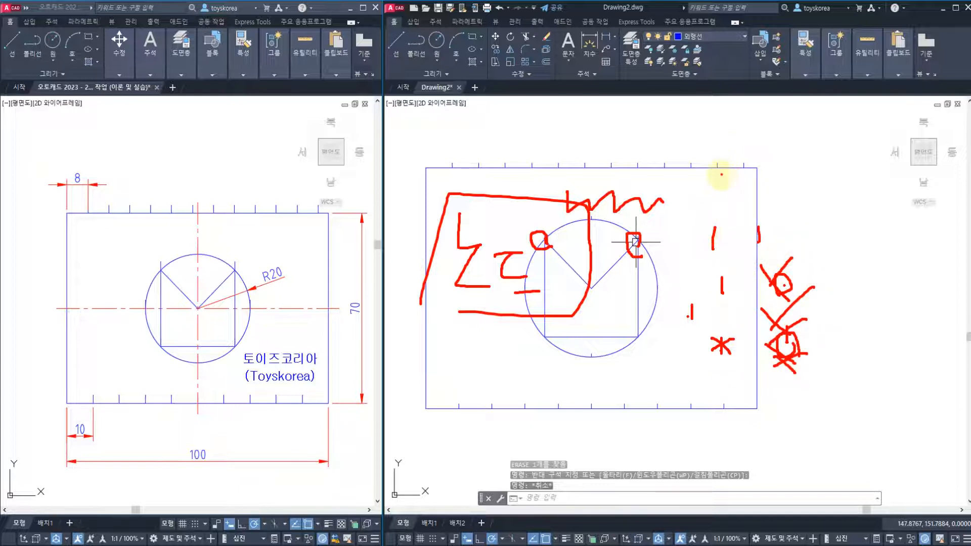
{"action": "left_click_drag", "start_coordinate": [682, 146], "coordinate": [709, 132]}
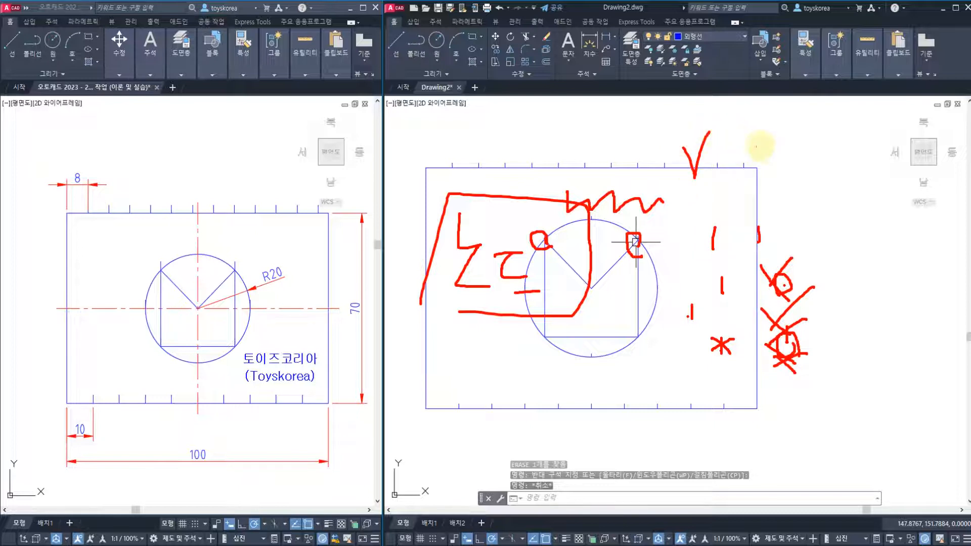
{"action": "mouse_move", "coordinate": [764, 149]}
{"action": "left_mouse_down"}
{"action": "mouse_move", "coordinate": [733, 175]}
{"action": "mouse_move", "coordinate": [762, 180]}
{"action": "left_mouse_up"}
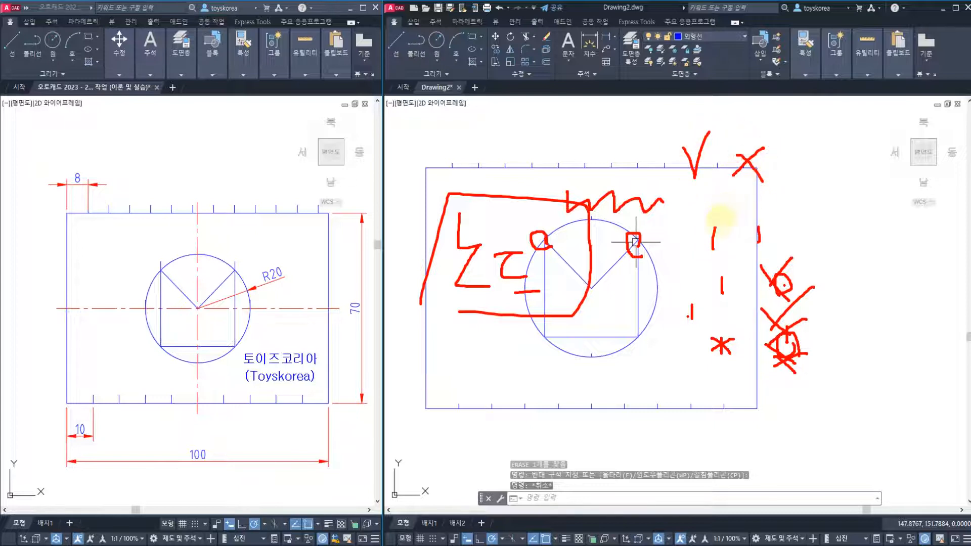
{"action": "key", "text": "Escape"}
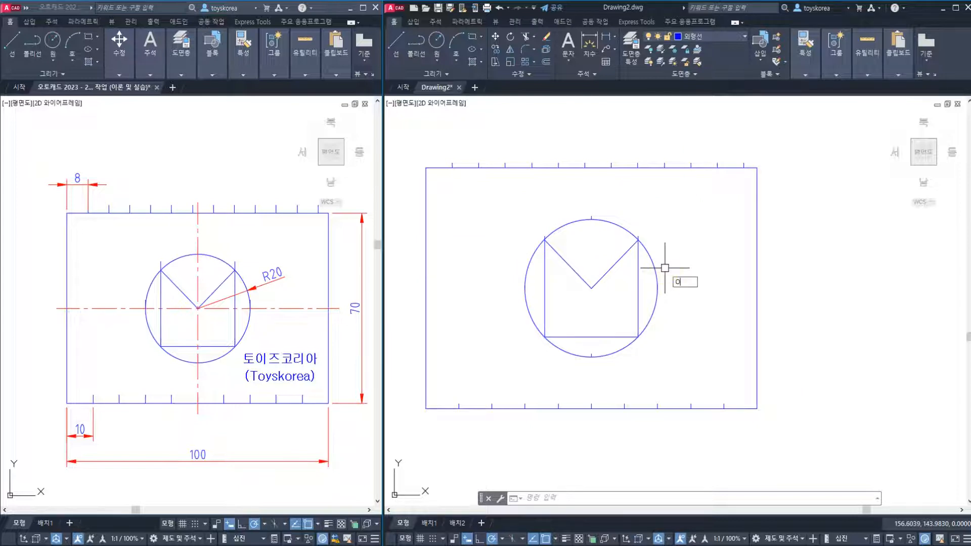
Turn off the Node object snap in the drafting settings and apply the change
{"action": "key", "text": "Return"}
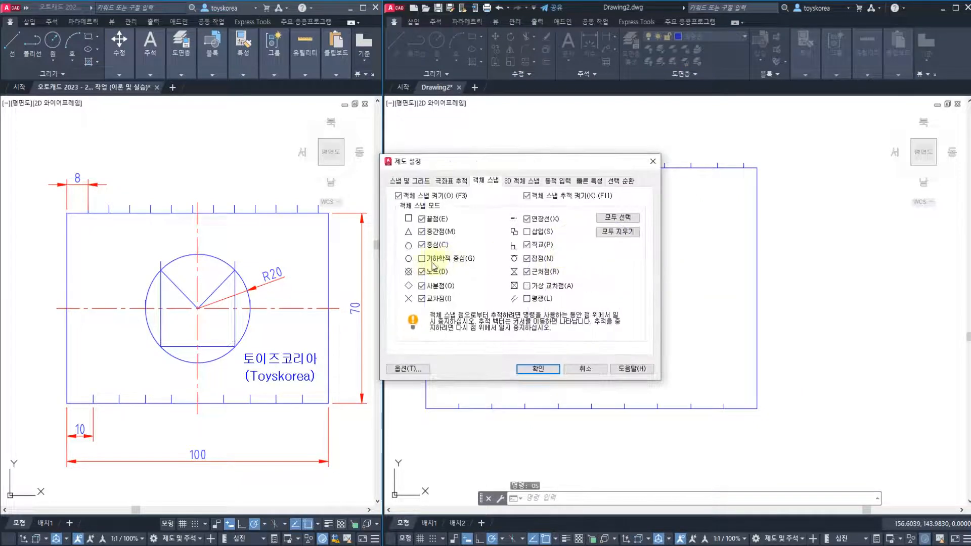
{"action": "left_click", "coordinate": [422, 272]}
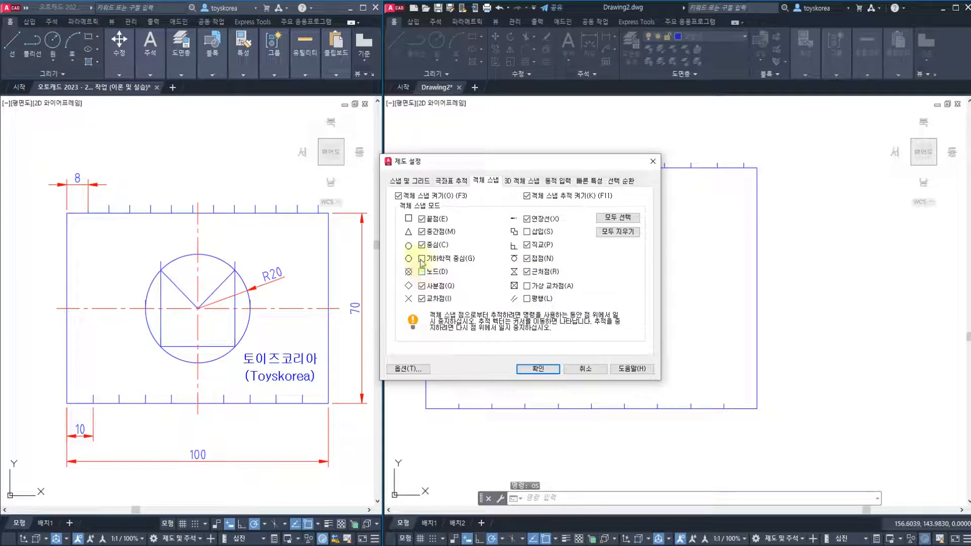
{"action": "left_click", "coordinate": [534, 369]}
{"action": "middle_click_drag", "start_coordinate": [521, 330], "coordinate": [538, 333]}
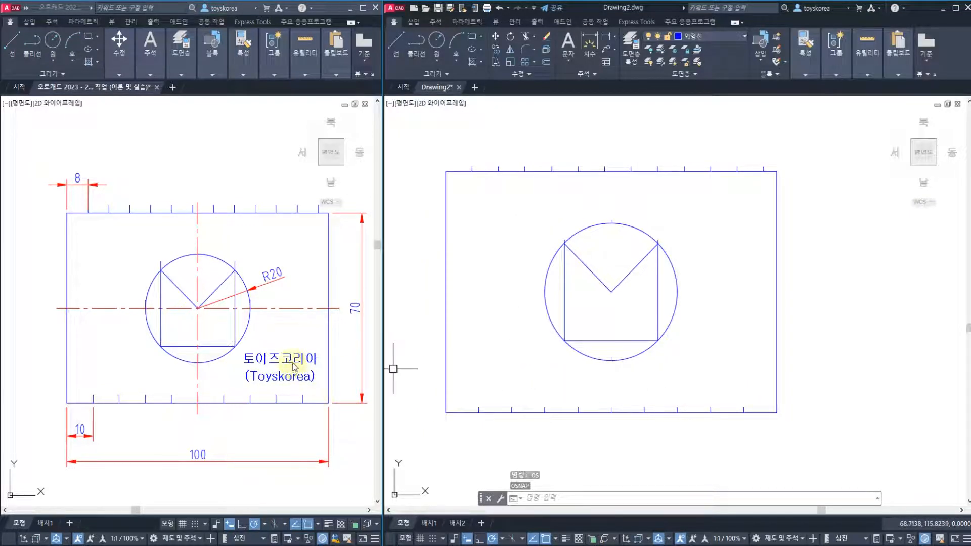
{"action": "middle_click_drag", "start_coordinate": [294, 366], "coordinate": [273, 366]}
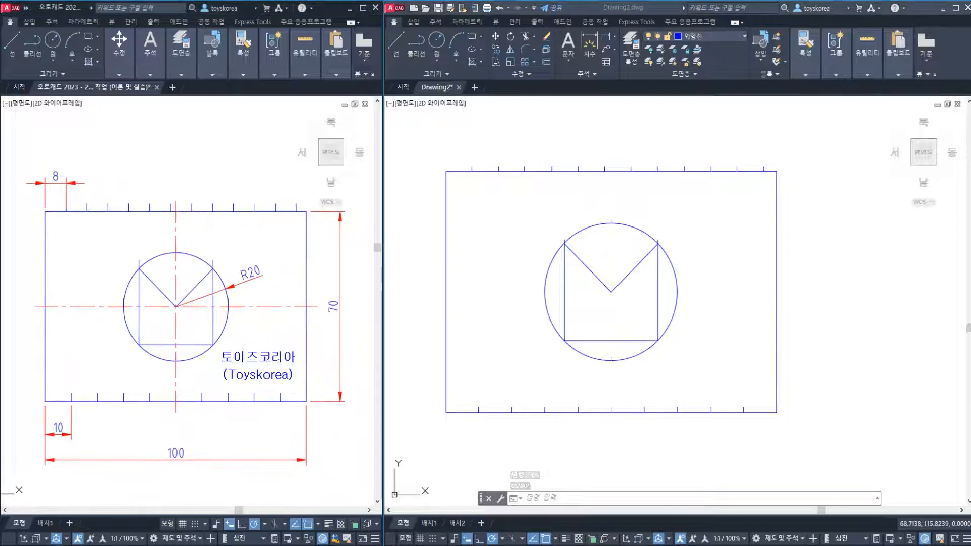
Switch to the Notepad lecture notes and review the title line naming Divide, Measure and DDptype
{"action": "left_click", "coordinate": [551, 363]}
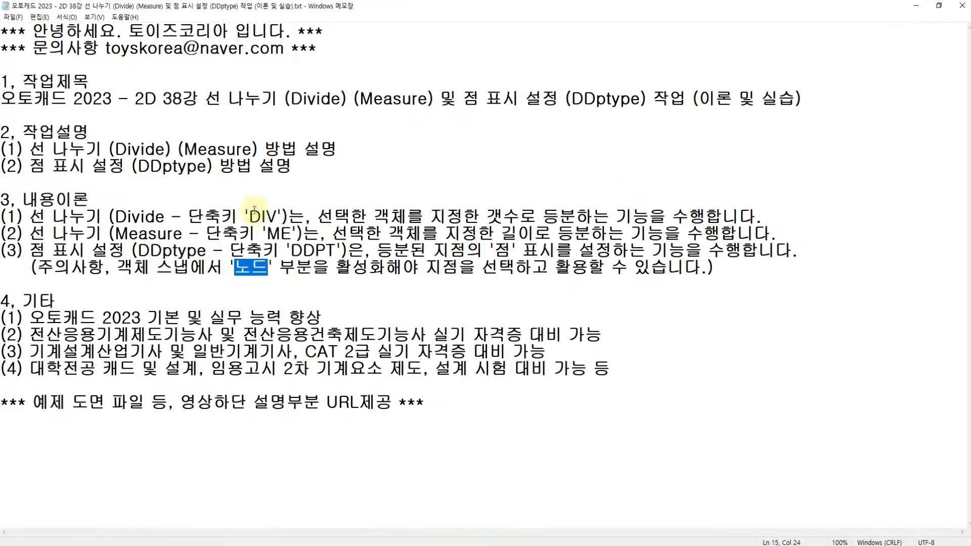
{"action": "left_click", "coordinate": [198, 165]}
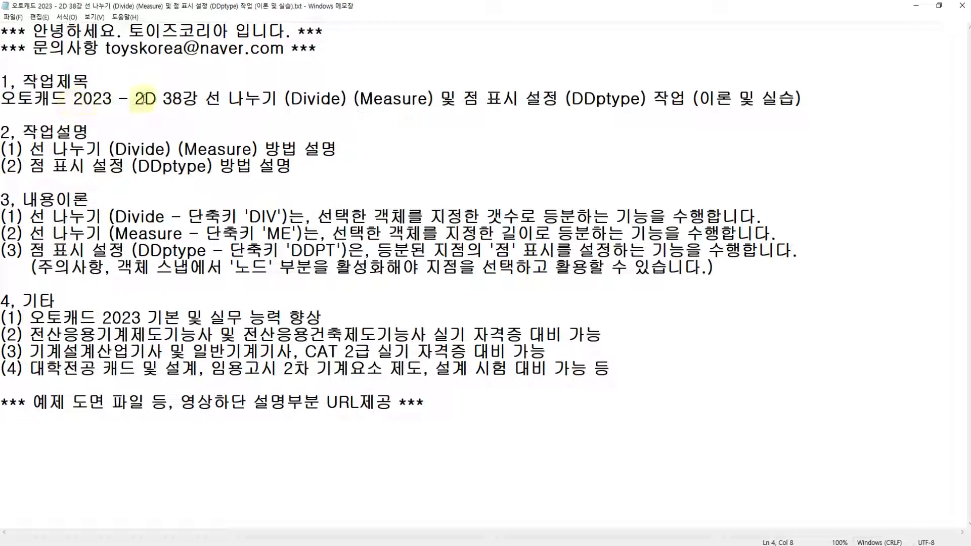
{"action": "left_click_drag", "start_coordinate": [165, 100], "coordinate": [338, 100]}
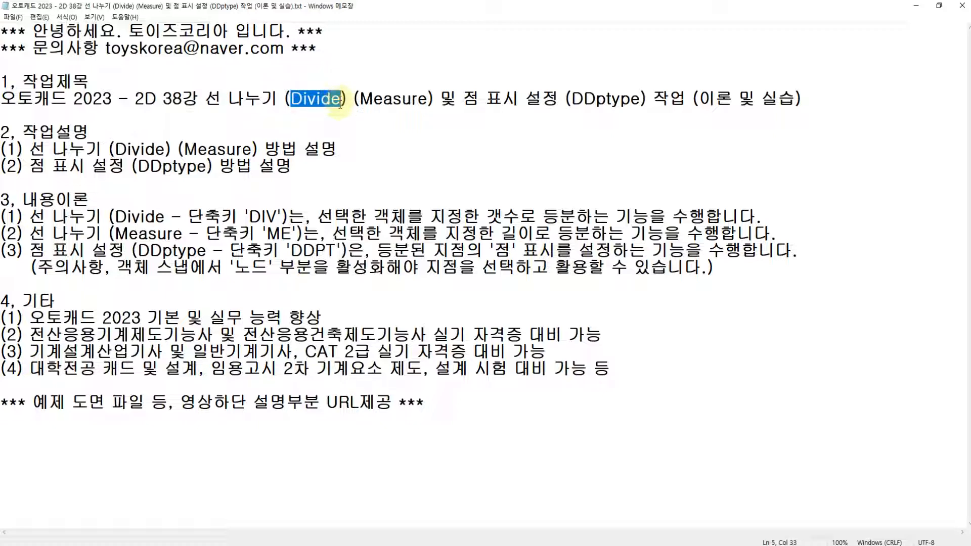
{"action": "left_click_drag", "start_coordinate": [359, 100], "coordinate": [284, 99]}
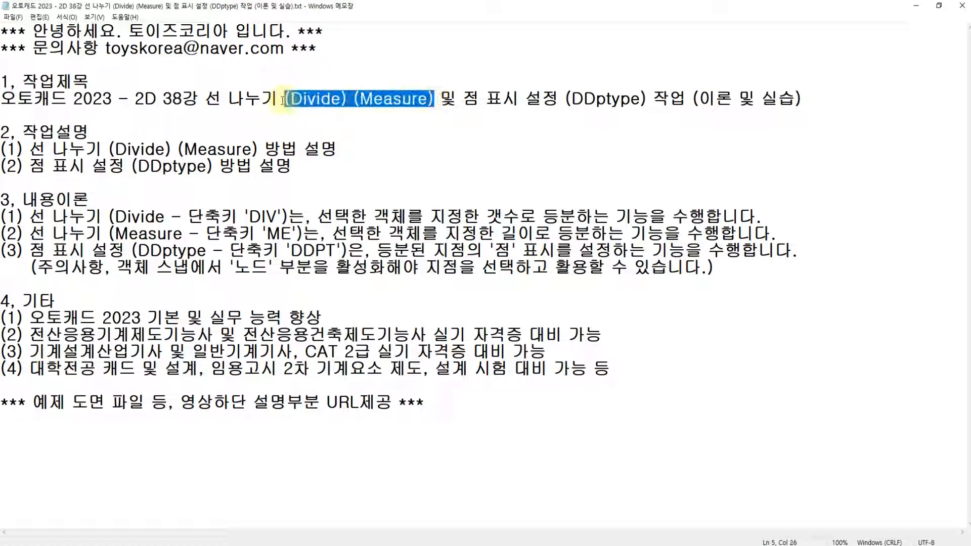
{"action": "left_click_drag", "start_coordinate": [466, 99], "coordinate": [503, 99]}
{"action": "left_click", "coordinate": [571, 99]}
{"action": "left_click_drag", "start_coordinate": [572, 99], "coordinate": [636, 99]}
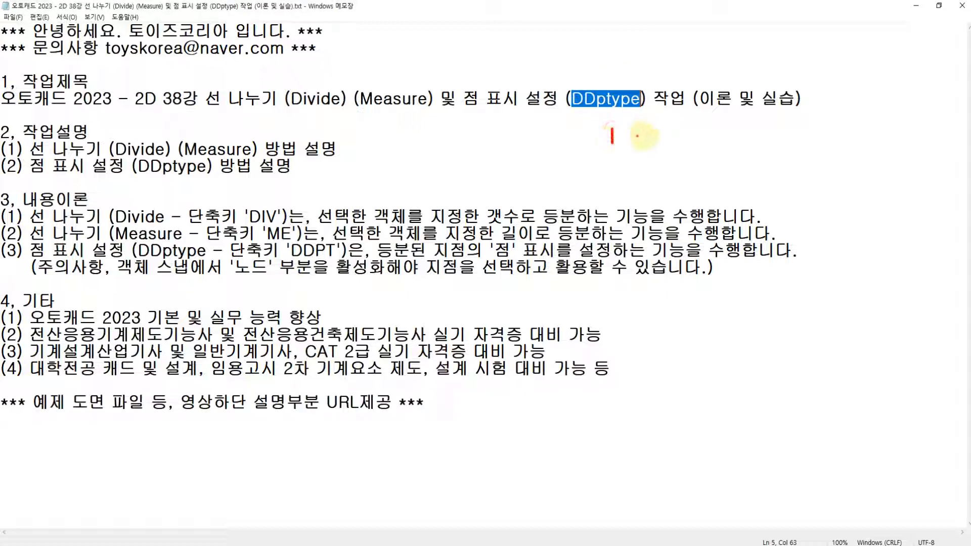
{"action": "mouse_move", "coordinate": [659, 130]}
{"action": "left_mouse_down"}
{"action": "mouse_move", "coordinate": [660, 142]}
{"action": "mouse_move", "coordinate": [705, 140]}
{"action": "mouse_move", "coordinate": [754, 163]}
{"action": "mouse_move", "coordinate": [790, 163]}
{"action": "left_mouse_up"}
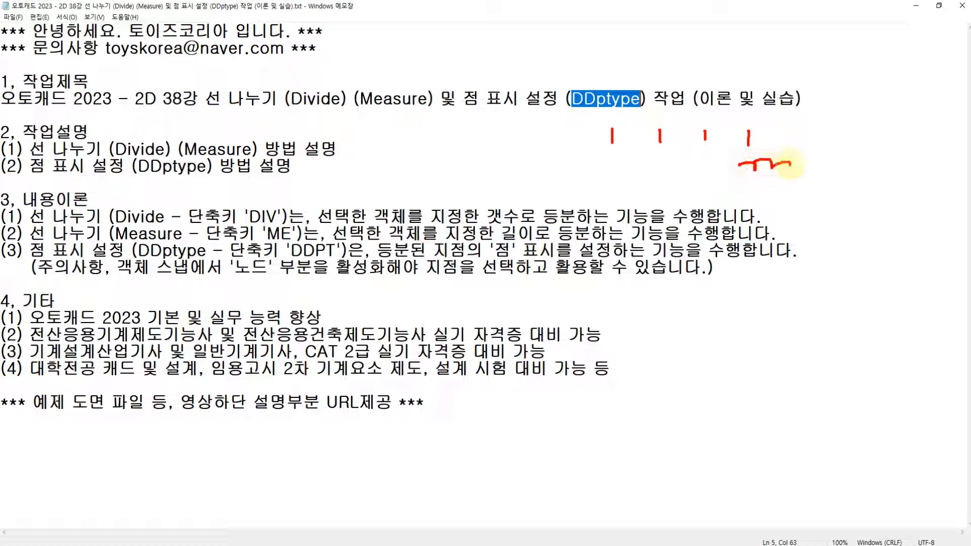
{"action": "left_click", "coordinate": [367, 160]}
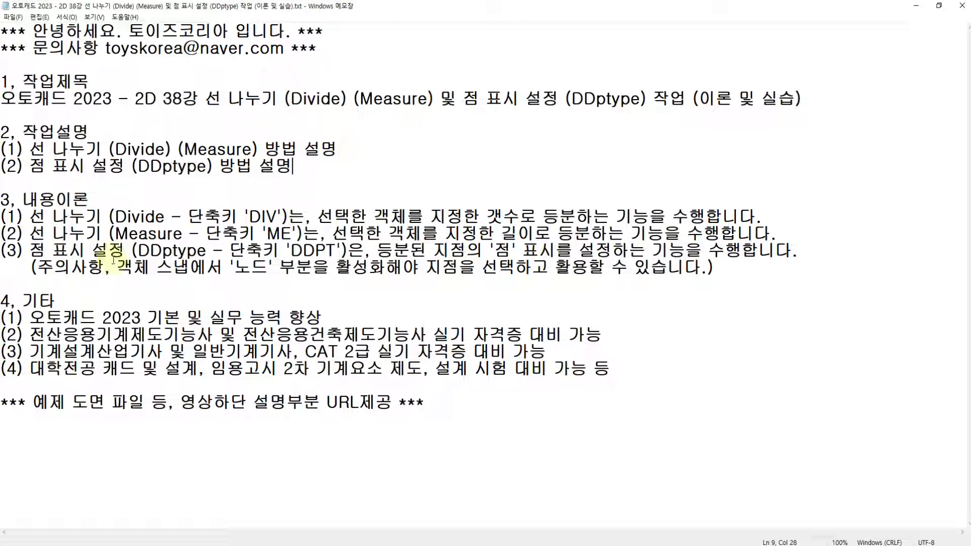
Review the caution about the Node object snap and the theory section on Divide, Measure and DDptype in the notes
{"action": "left_click_drag", "start_coordinate": [117, 266], "coordinate": [313, 270]}
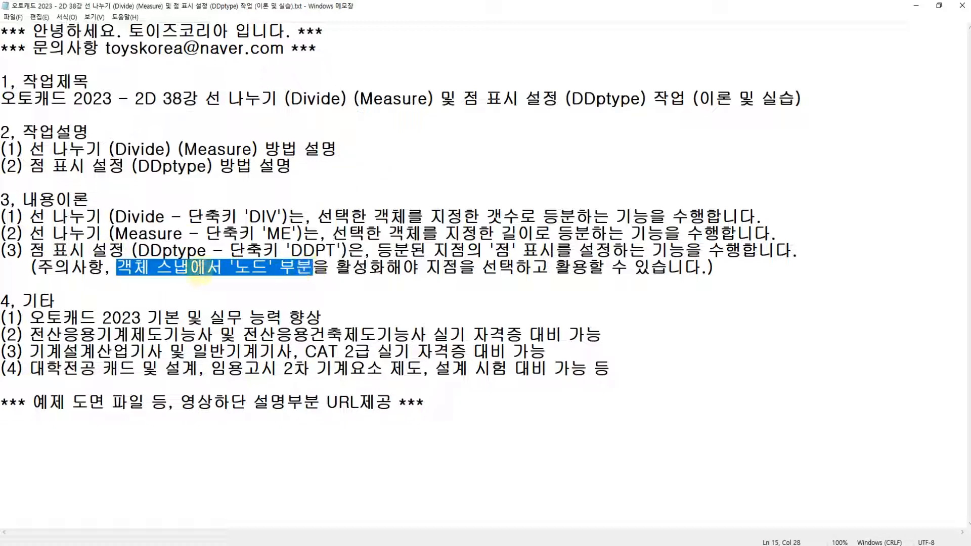
{"action": "left_click", "coordinate": [202, 268]}
{"action": "left_click_drag", "start_coordinate": [117, 270], "coordinate": [189, 272]}
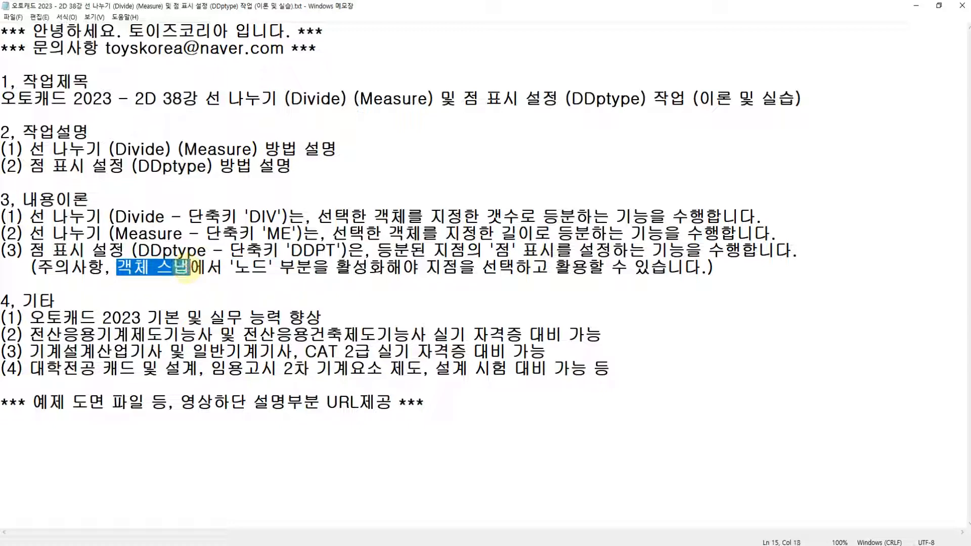
{"action": "left_click_drag", "start_coordinate": [29, 217], "coordinate": [716, 268]}
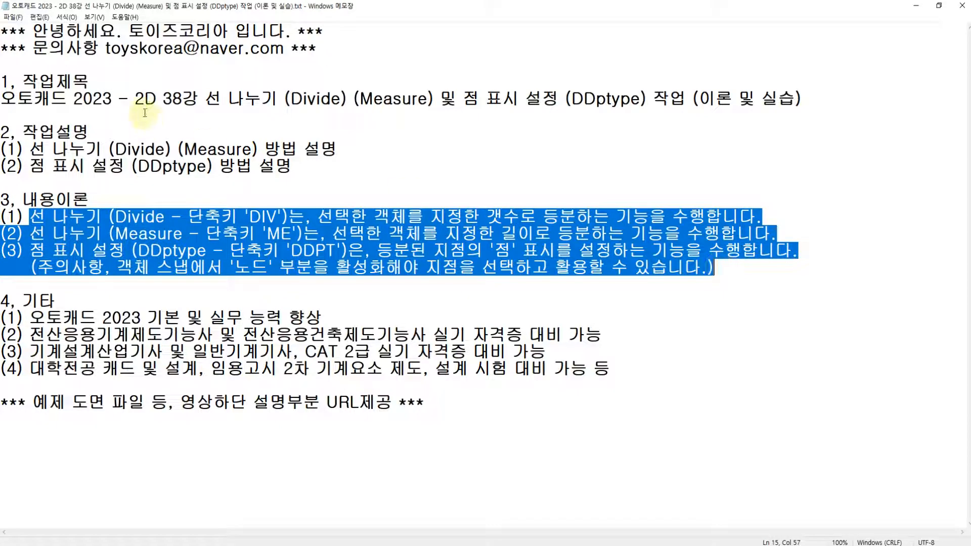
{"action": "left_click", "coordinate": [124, 84]}
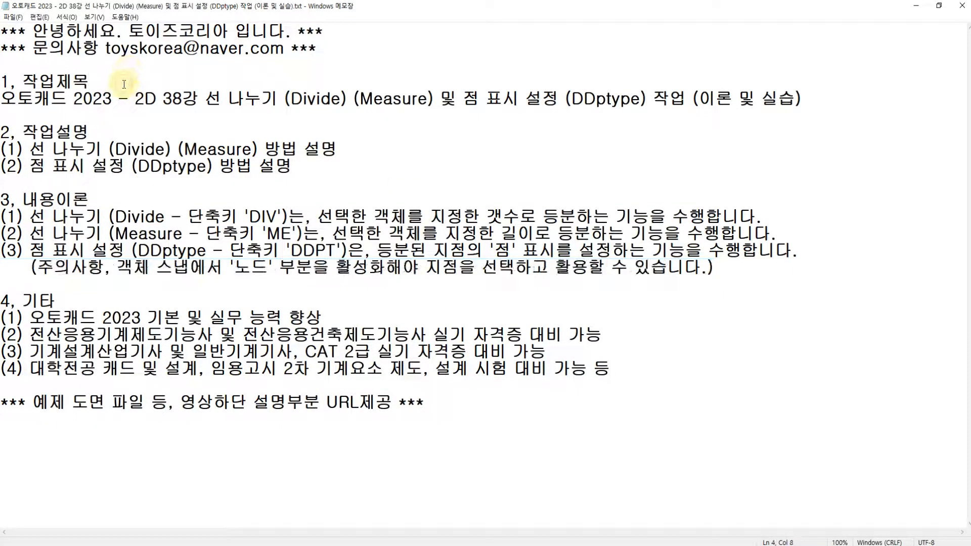